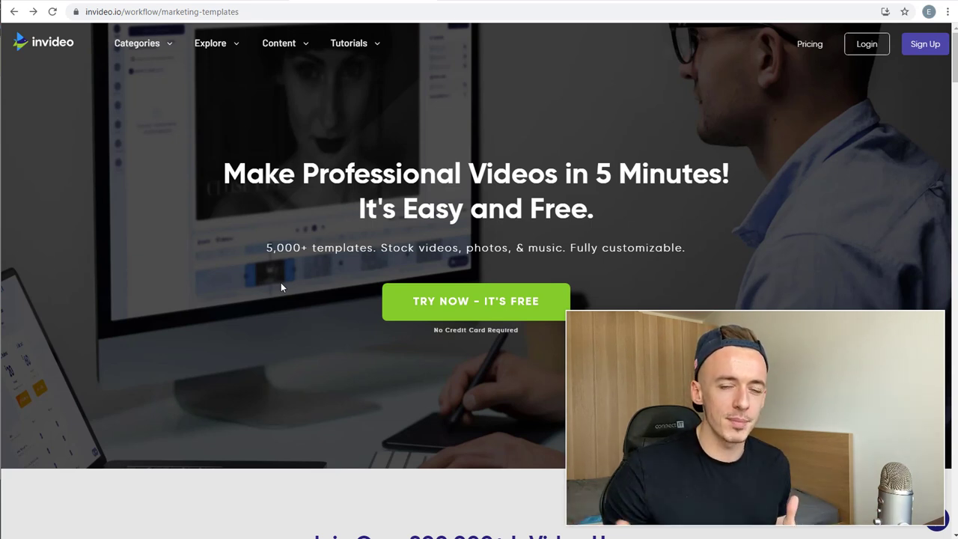
# - Look through the InVideo marketing templates page down to the How It Works section
pyautogui.scroll(-6, 258, 265)
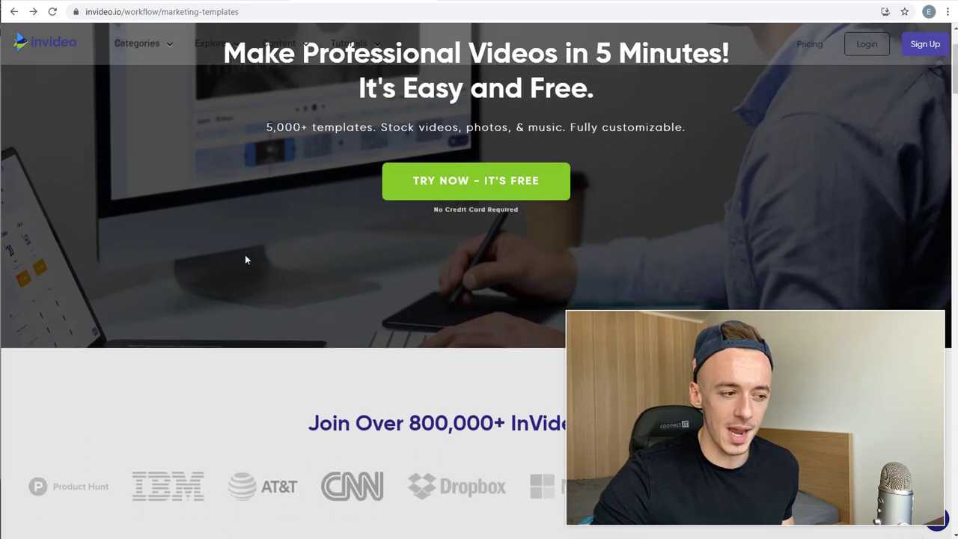
pyautogui.scroll(-2, 230, 259)
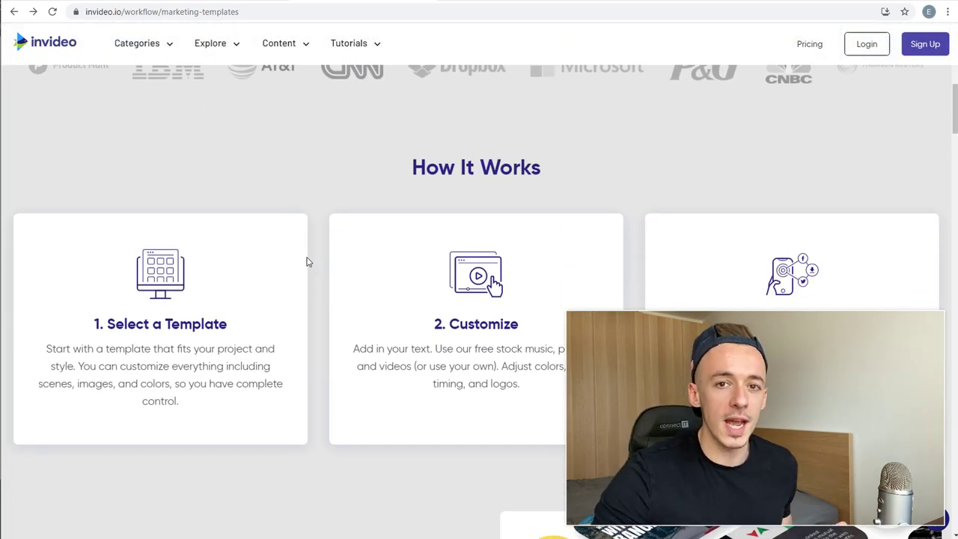
pyautogui.scroll(-3, 315, 259)
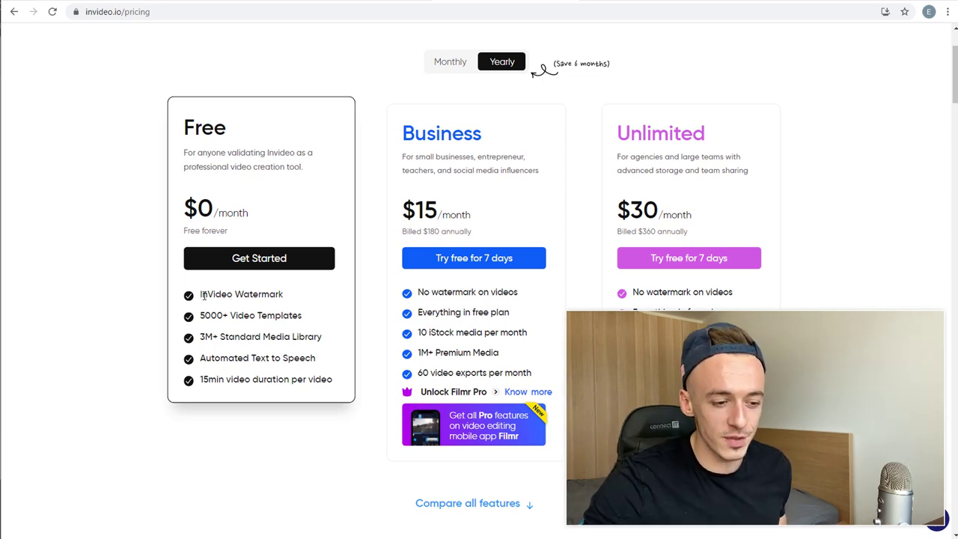
# - Review the InVideo pricing page, from the plan cards down to the Compare Plans & Features table
pyautogui.scroll(-9, 209, 295)
pyautogui.scroll(-9, 105, 299)
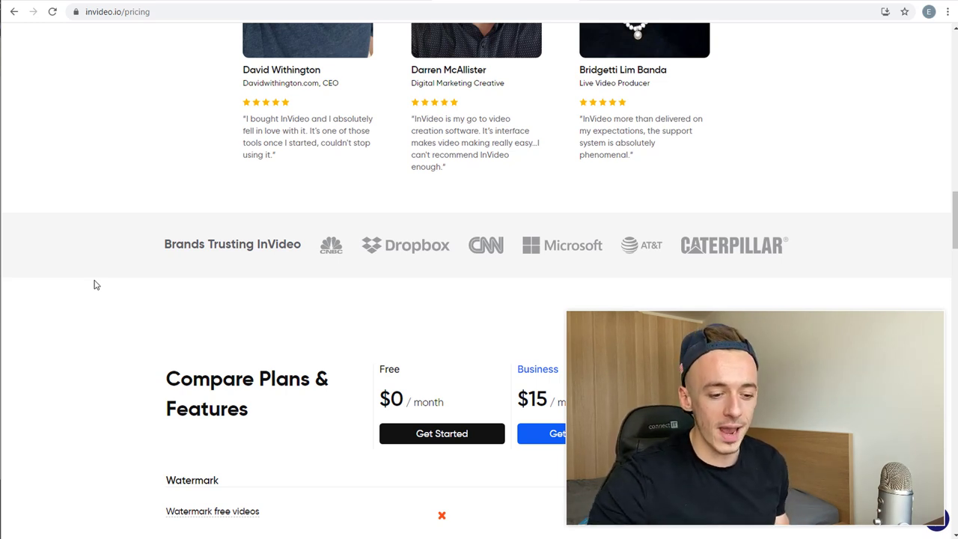
pyautogui.scroll(-2, 299, 307)
pyautogui.scroll(-3, 520, 281)
pyautogui.scroll(5, 376, 352)
pyautogui.scroll(10, 330, 377)
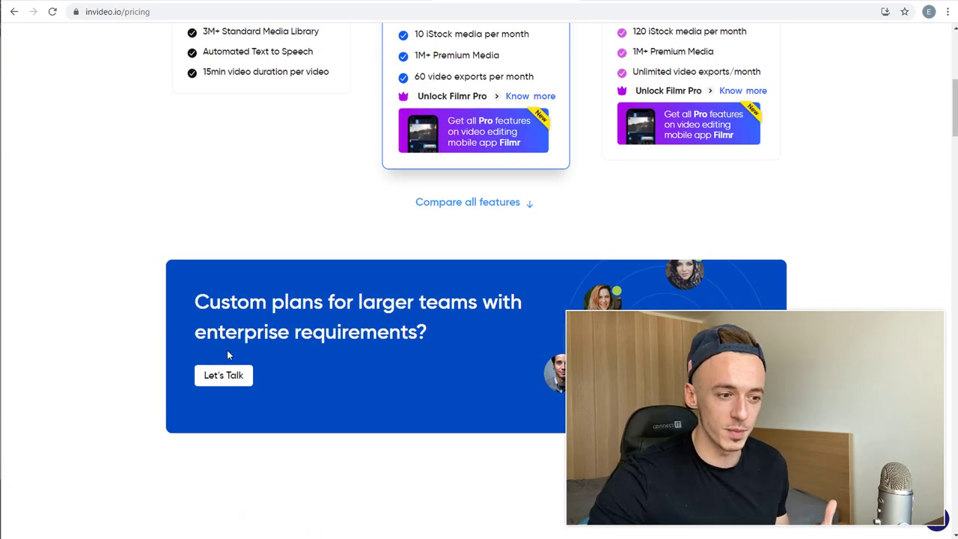
pyautogui.scroll(6, 228, 354)
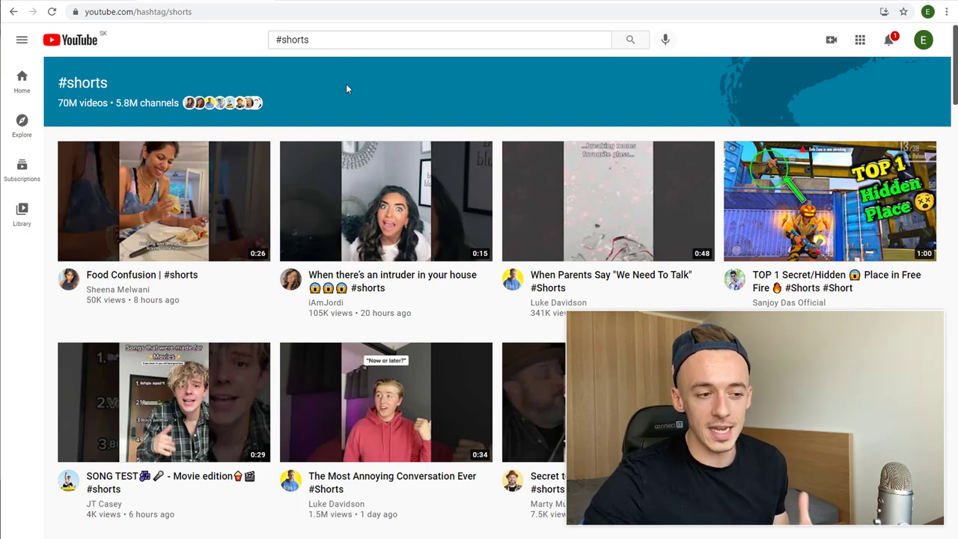
# - Switch to the Health Fit Hindi YouTube channel, collapse the side menu and examine its uploaded shorts and their view counts
pyautogui.click(336, 3)
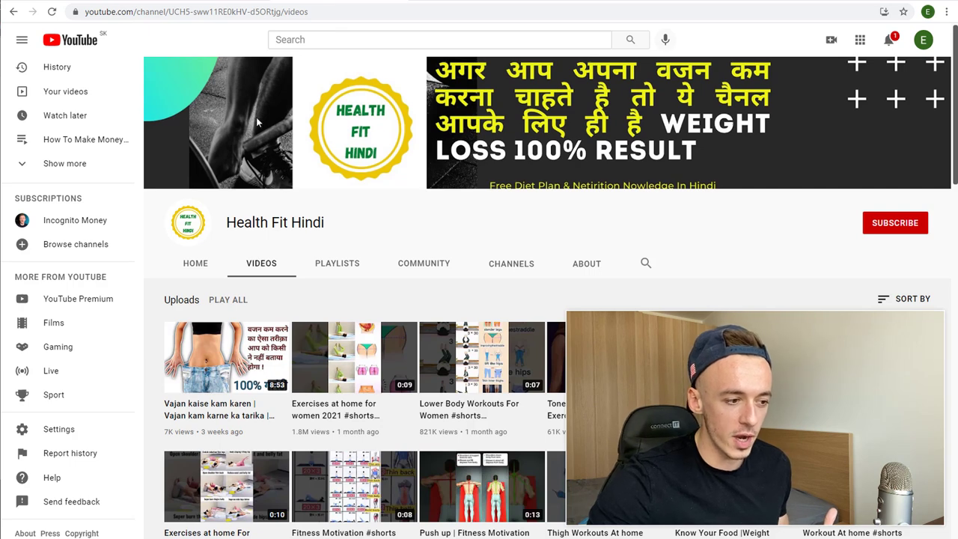
pyautogui.click(21, 40)
pyautogui.scroll(-1, 253, 192)
pyautogui.scroll(2, 306, 217)
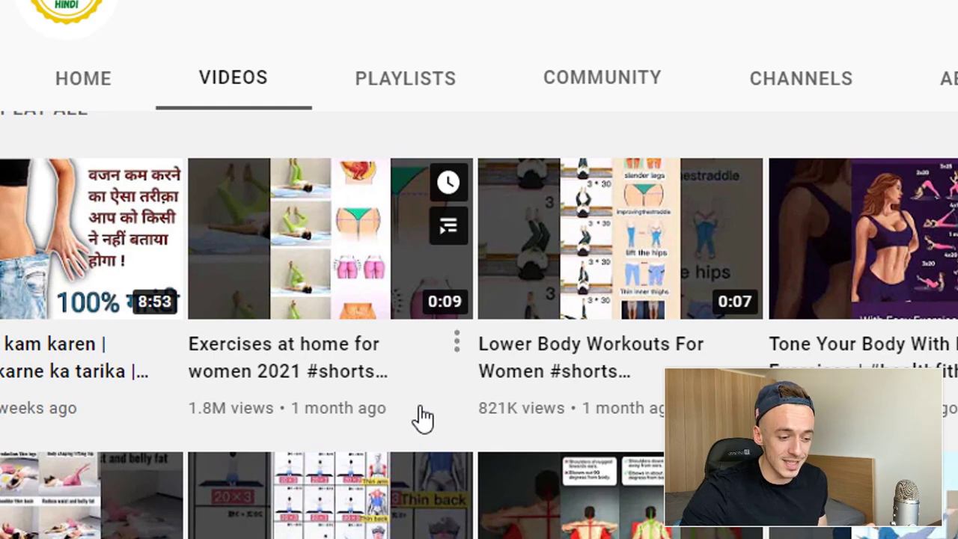
pyautogui.scroll(-2, 449, 397)
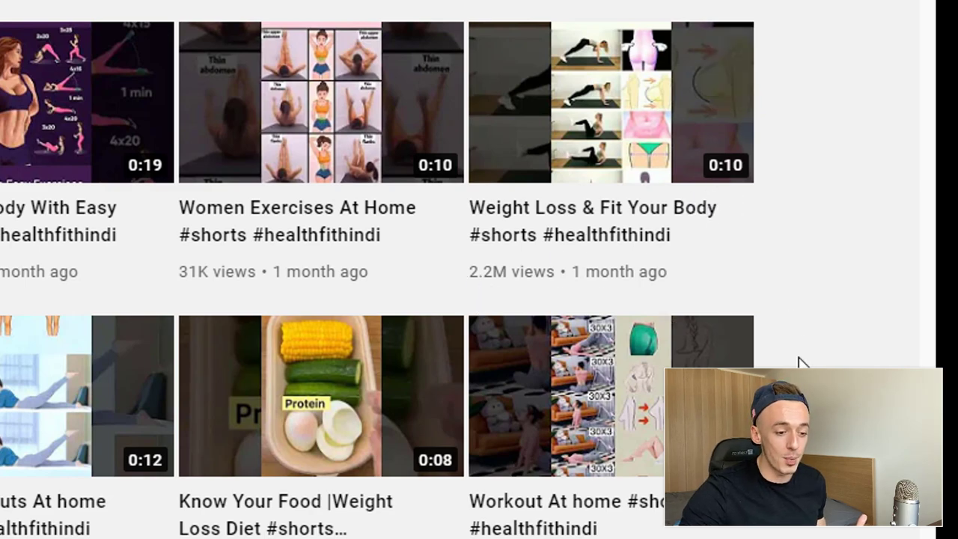
pyautogui.scroll(-2, 801, 363)
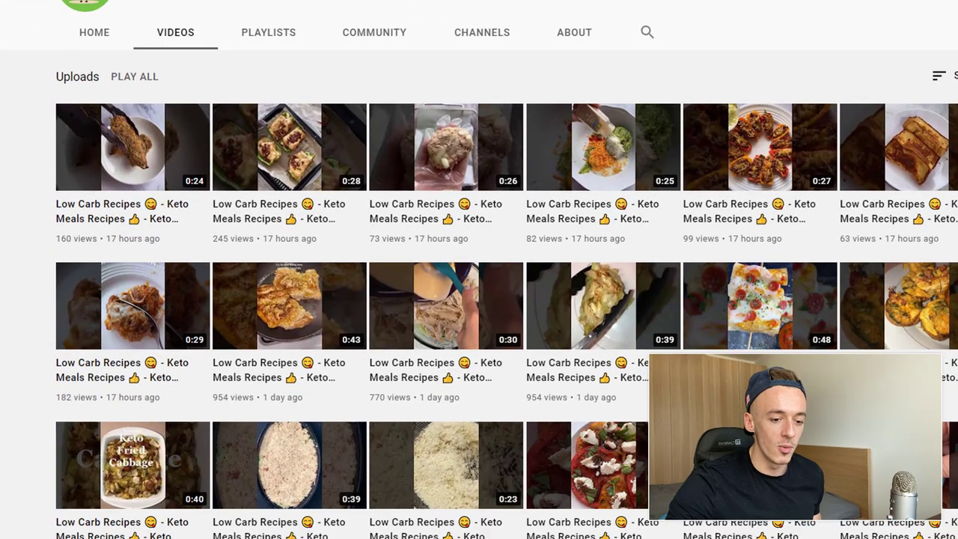
# - Examine the uploads and view counts on the Low Carb and keto recipes YouTube channel
pyautogui.scroll(-2, 479, 270)
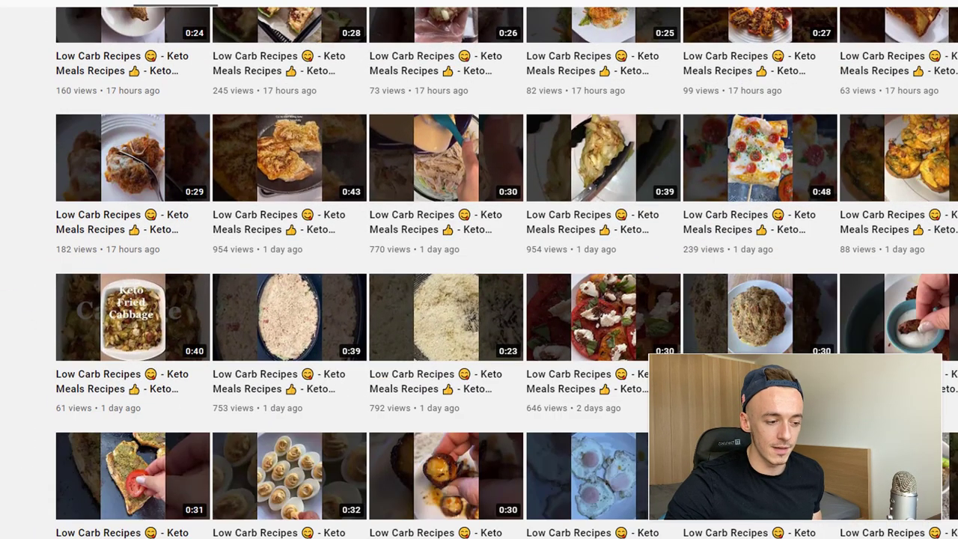
pyautogui.scroll(-1, 274, 252)
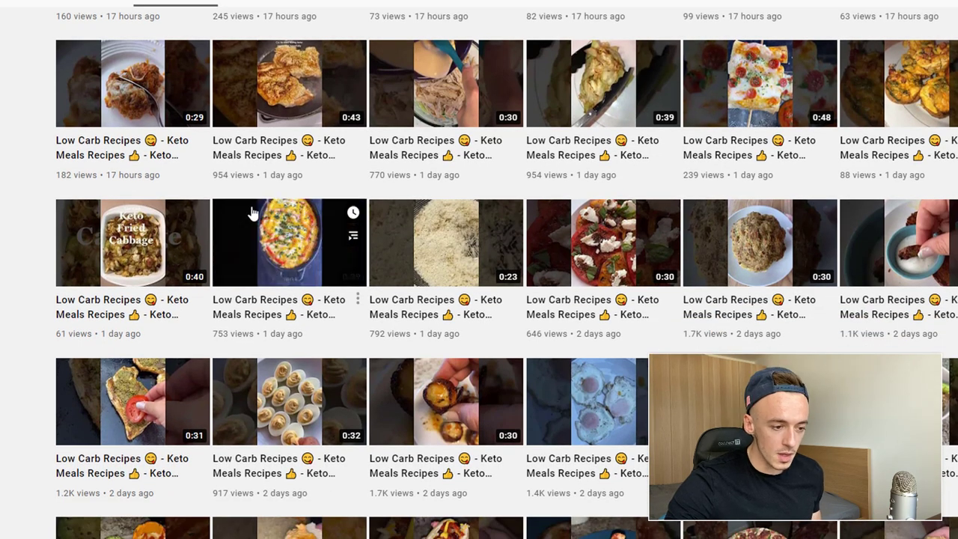
pyautogui.scroll(2, 462, 236)
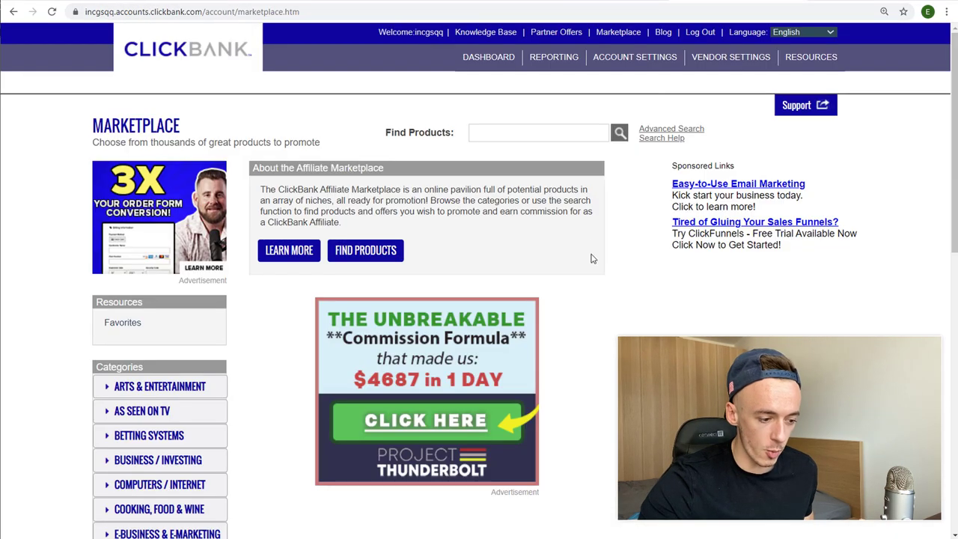
# - Open the Cooking, Food & Wine category in the ClickBank marketplace
pyautogui.scroll(-2, 596, 278)
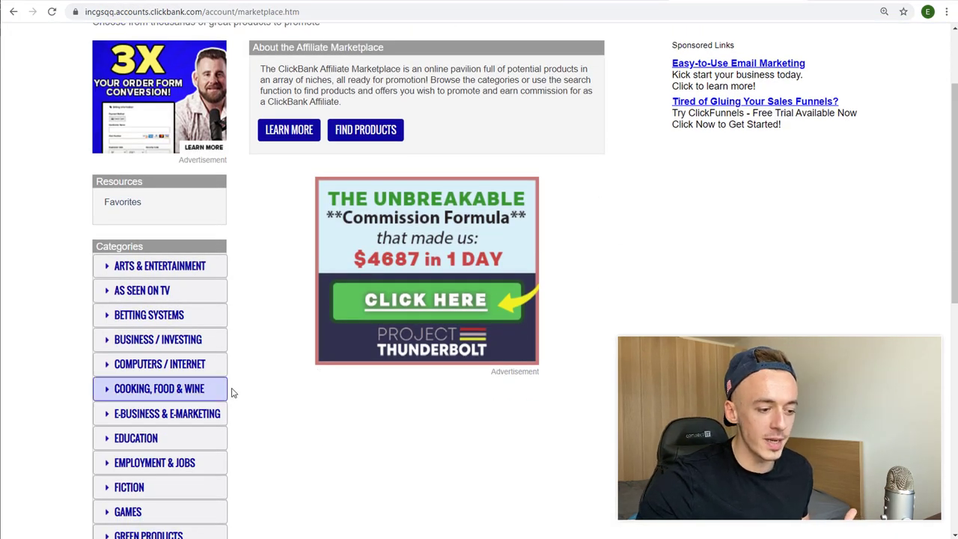
pyautogui.scroll(-1, 275, 396)
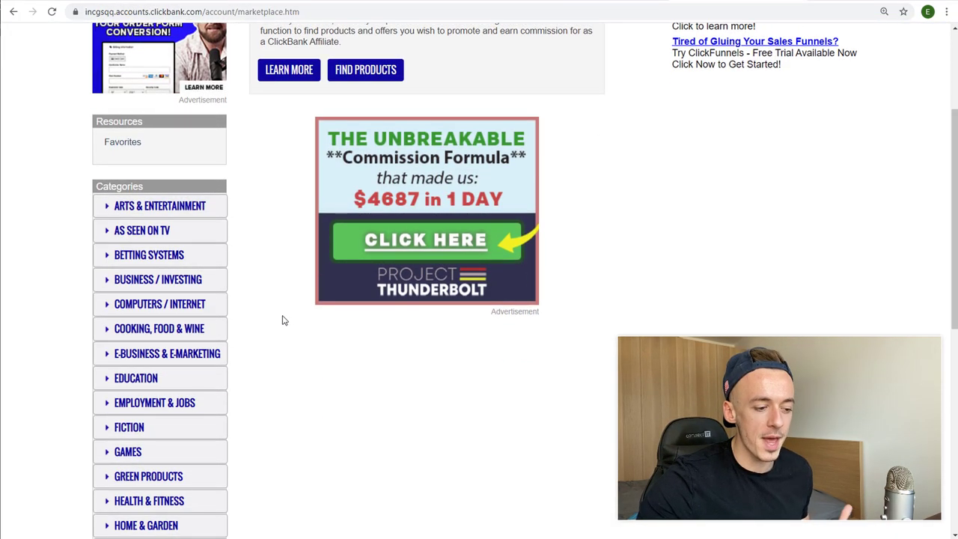
pyautogui.click(160, 334)
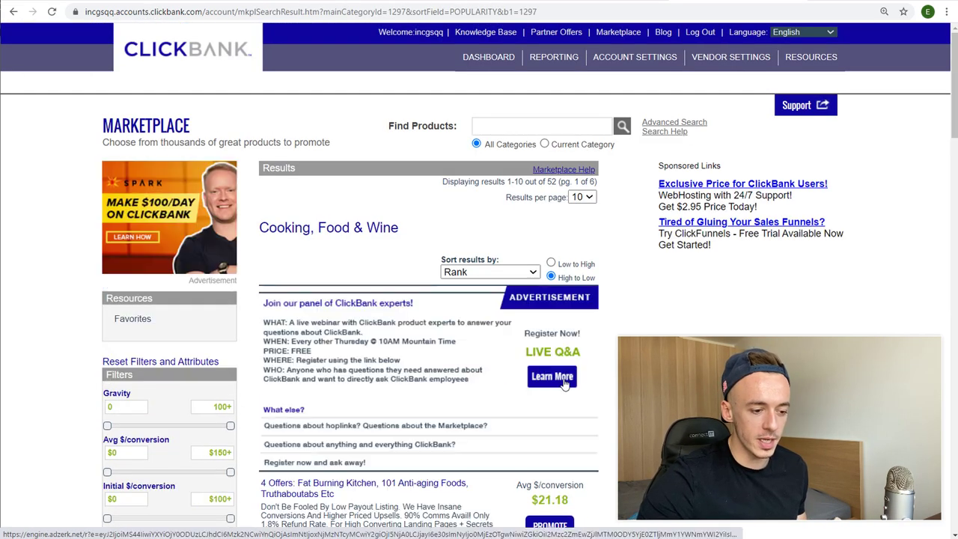
# - Examine the Cooking, Food & Wine affiliate offers, comparing their descriptions, average earnings per conversion and gravity
pyautogui.scroll(-4, 603, 430)
pyautogui.scroll(-10, 425, 299)
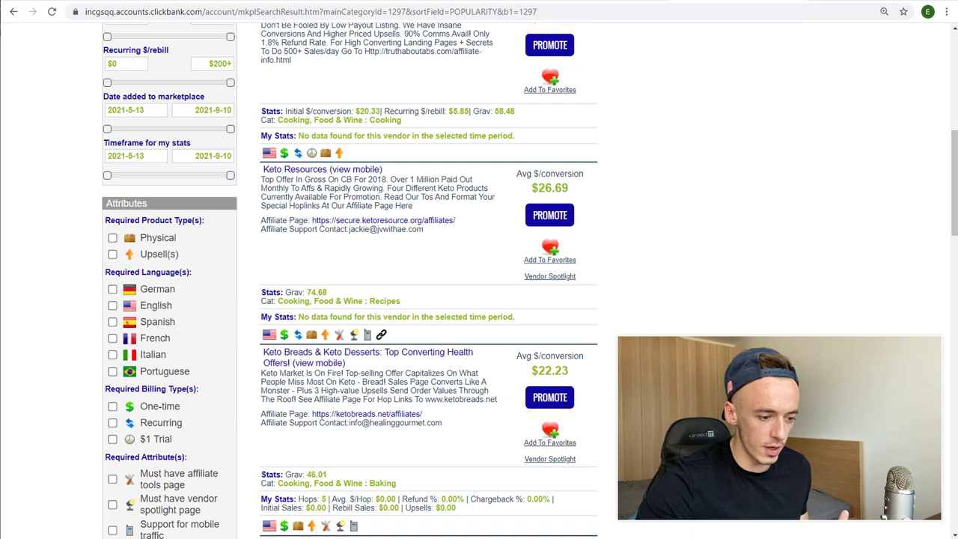
pyautogui.scroll(-1, 425, 300)
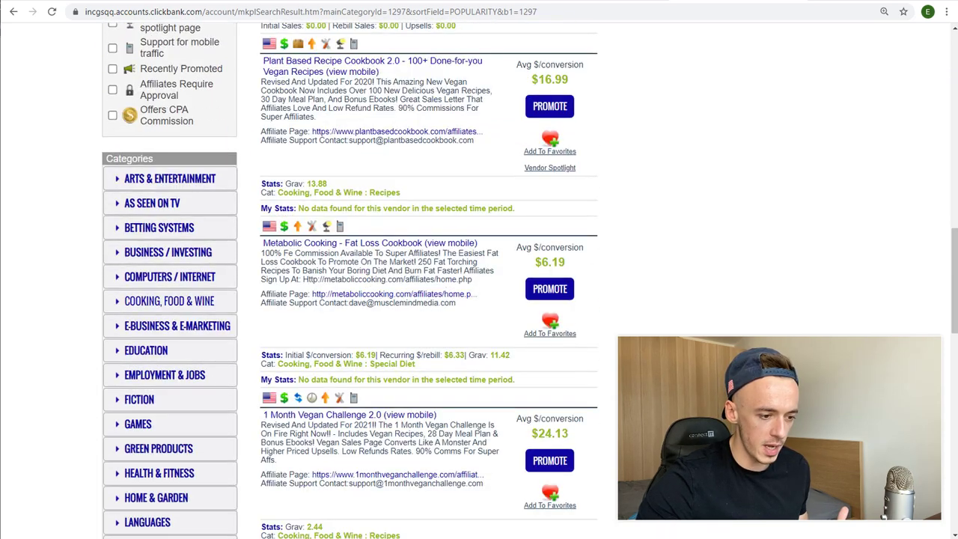
pyautogui.scroll(1, 503, 371)
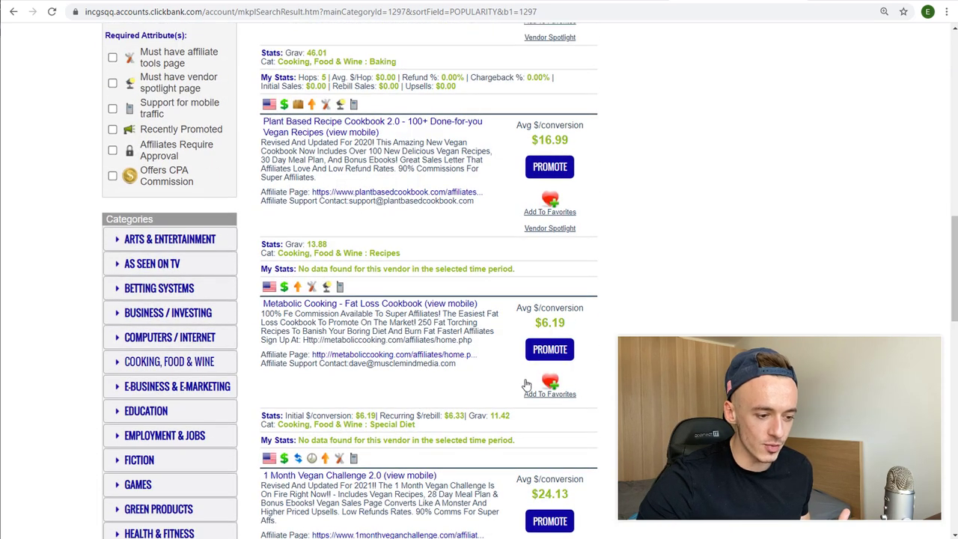
pyautogui.scroll(3, 527, 383)
pyautogui.scroll(5, 524, 389)
pyautogui.scroll(-1, 571, 207)
pyautogui.scroll(-5, 687, 294)
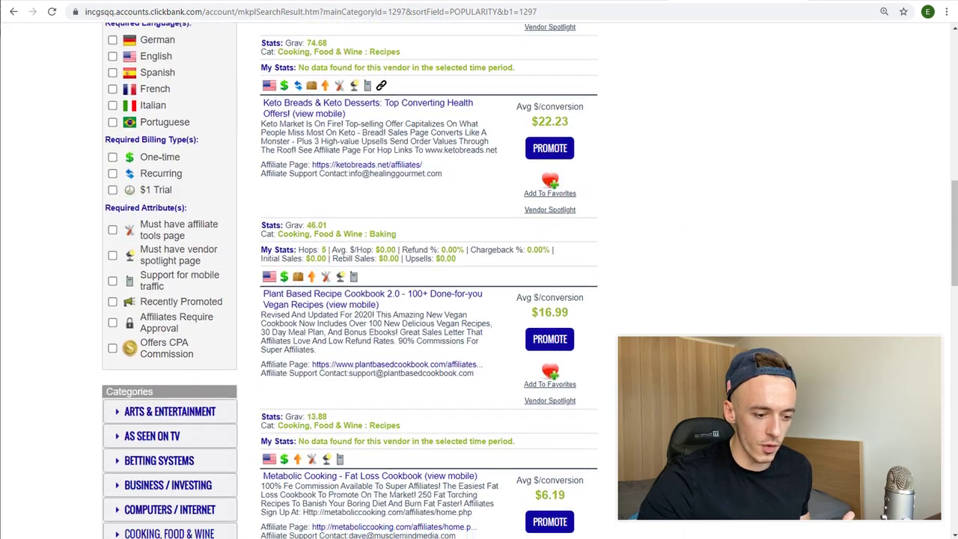
pyautogui.scroll(-2, 554, 300)
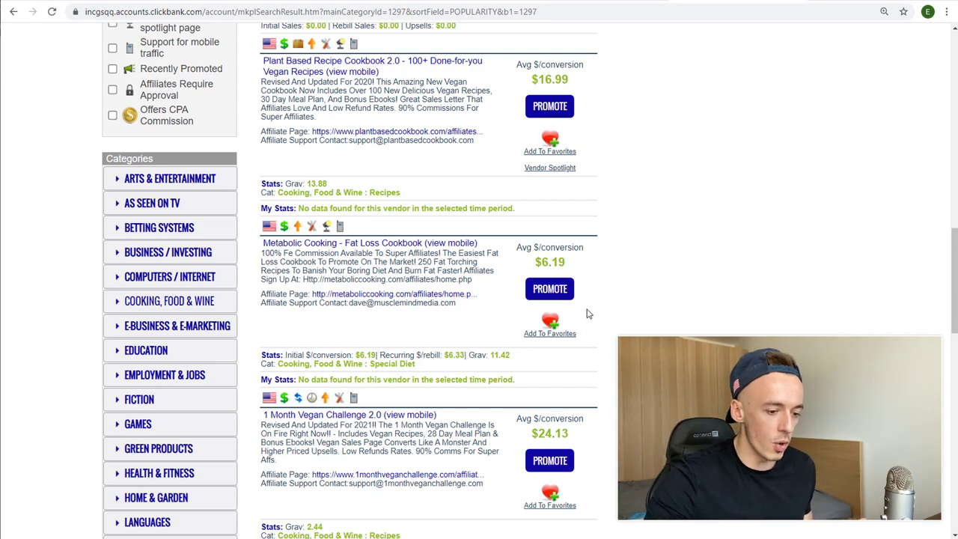
# - Generate a HopLink for the Metabolic Cooking - Fat Loss Cookbook offer and copy it
pyautogui.click(548, 292)
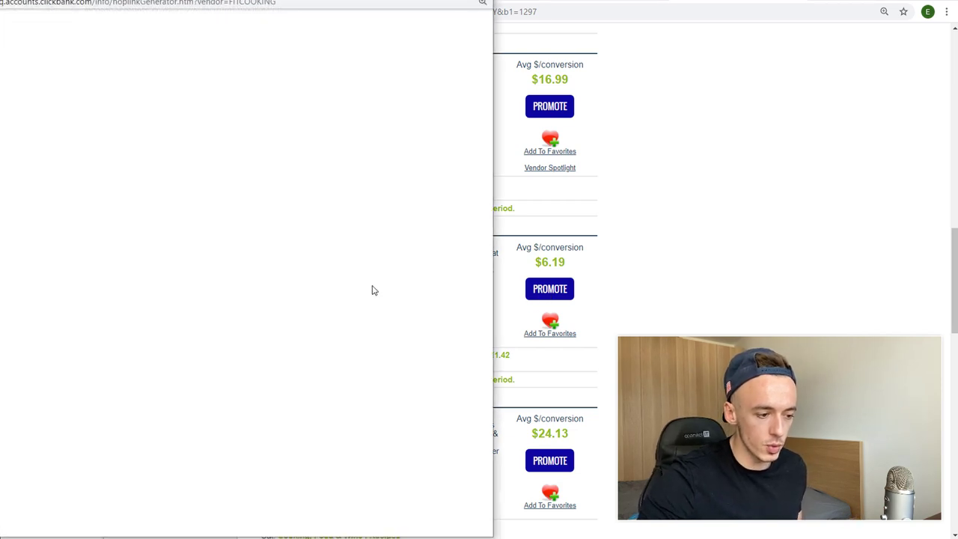
pyautogui.click(219, 181)
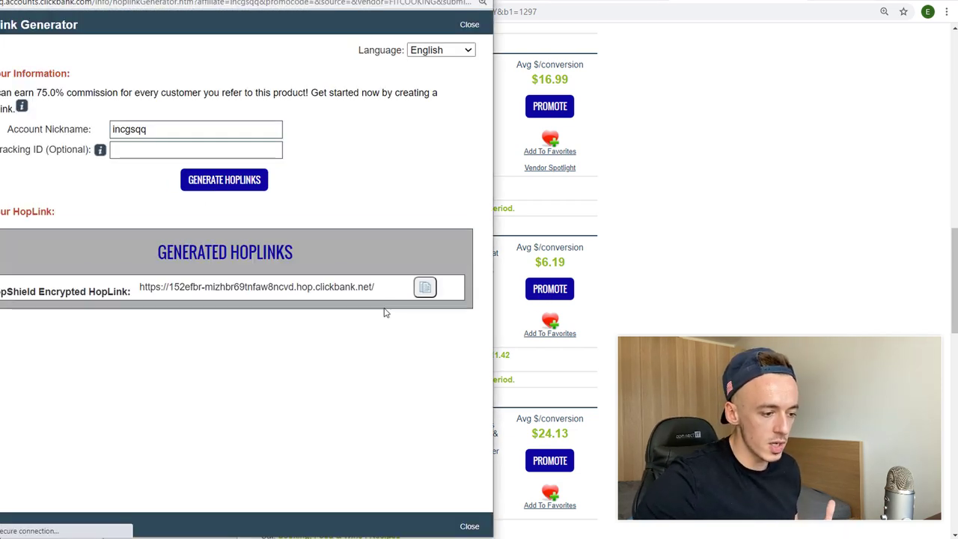
pyautogui.click(425, 289)
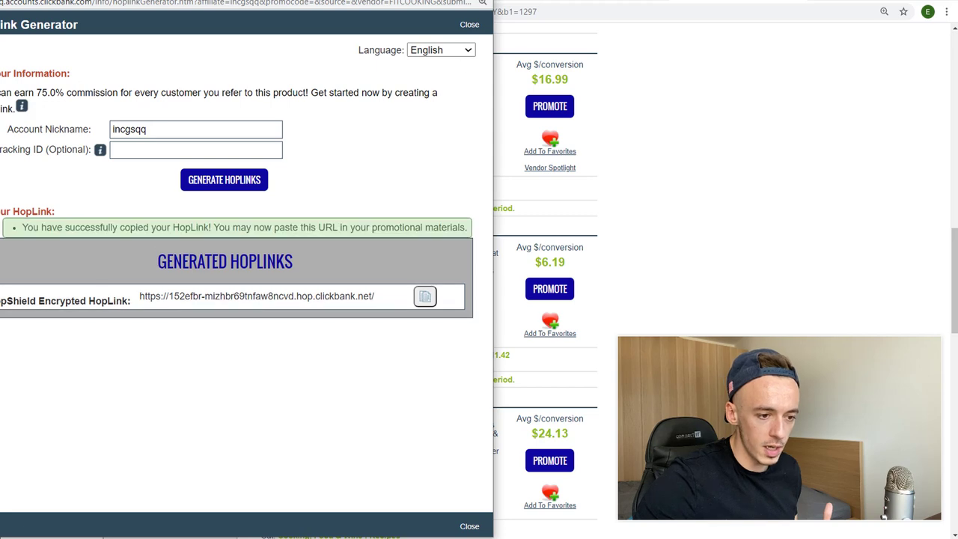
# - Open the Bitly links dashboard in a new browser tab
pyautogui.click(818, 1)
pyautogui.hotkey('ctrl', 't')
pyautogui.write('bit')
pyautogui.press('Return')
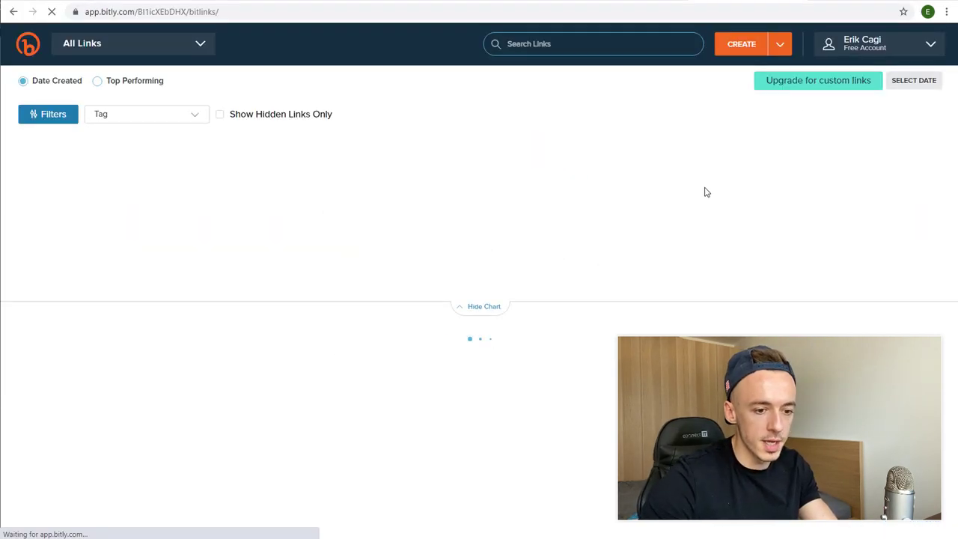
# - Create a Bitly short link from the copied HopLink and copy the shortened URL
pyautogui.click(741, 43)
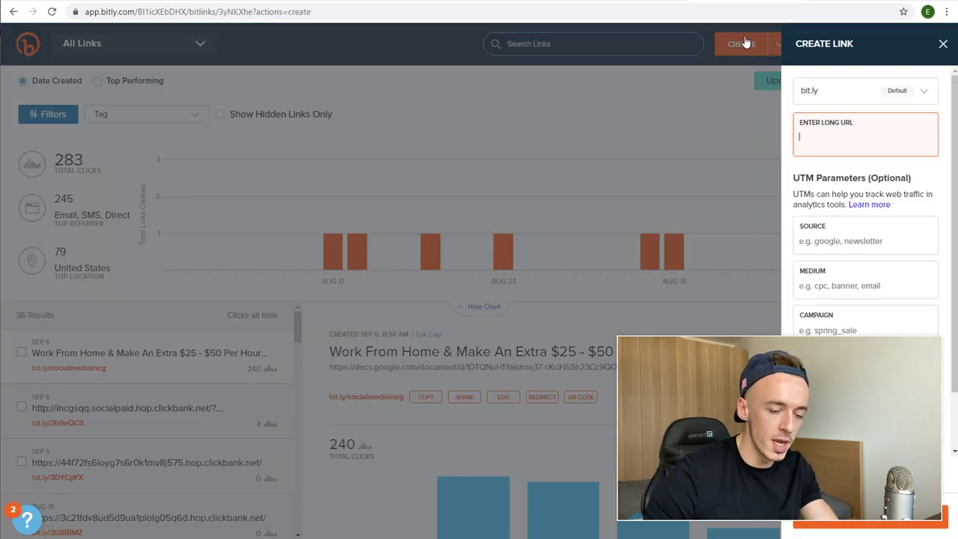
pyautogui.hotkey('ctrl', 'v')
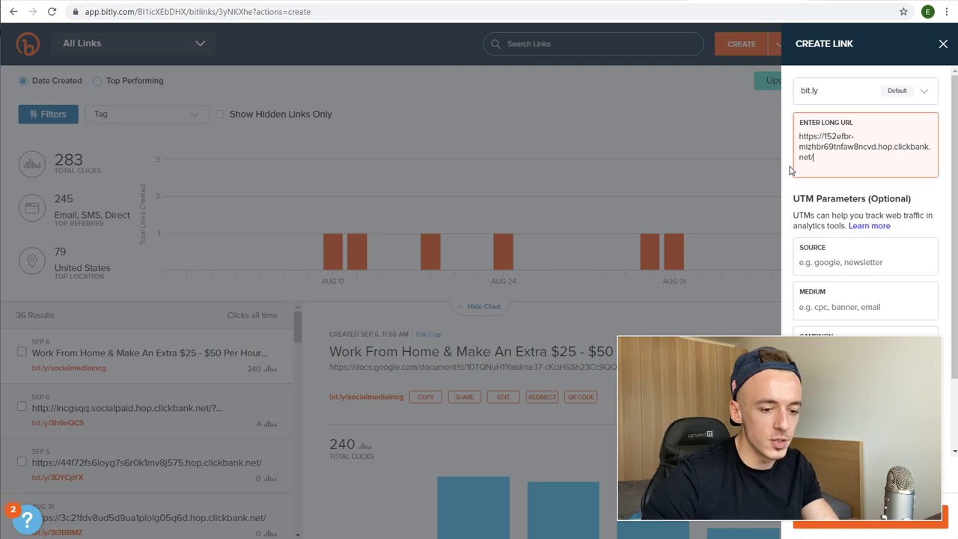
pyautogui.click(874, 521)
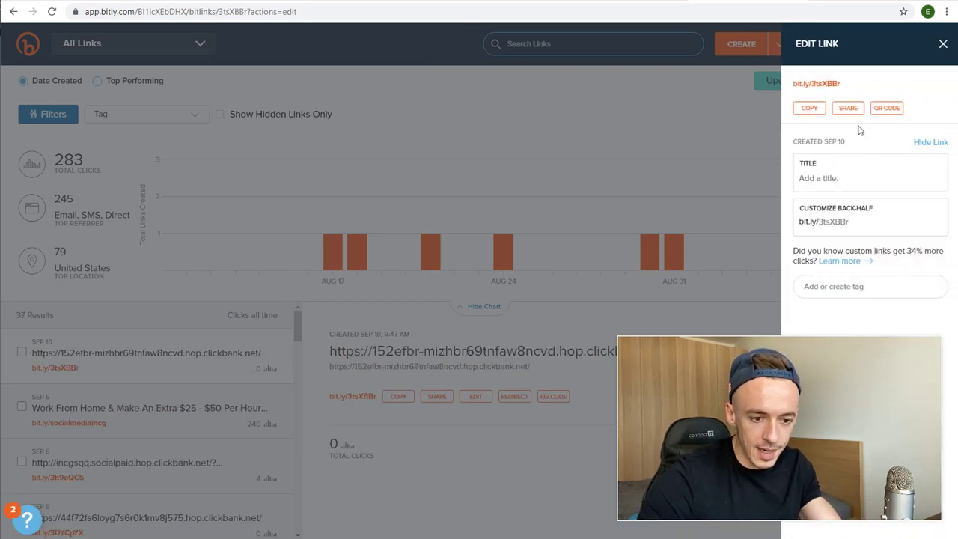
pyautogui.click(810, 111)
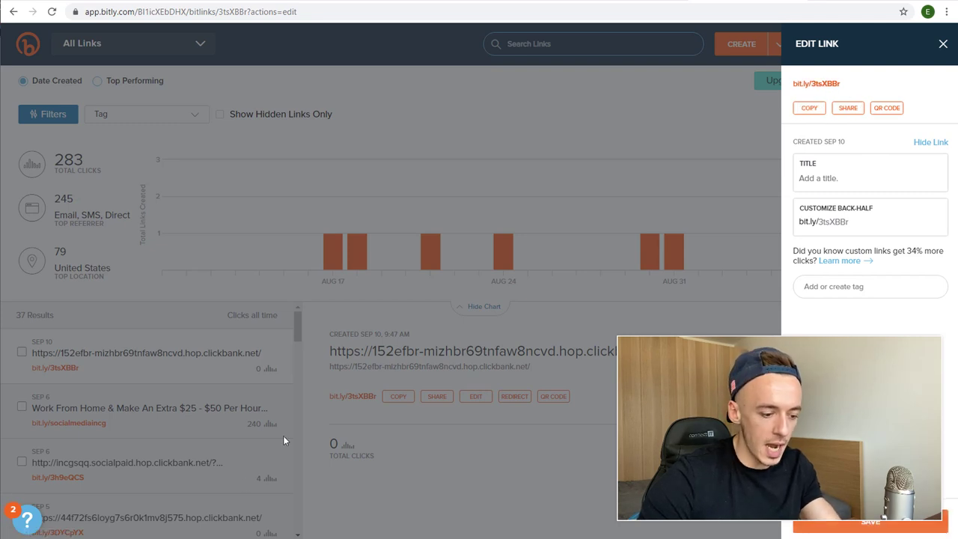
# - In a blank Notepad document, write "Metabolic Cooking affiliate link:" and paste the shortened link on the line below
pyautogui.moveTo(680, 43); pyautogui.dragTo(578, 124)
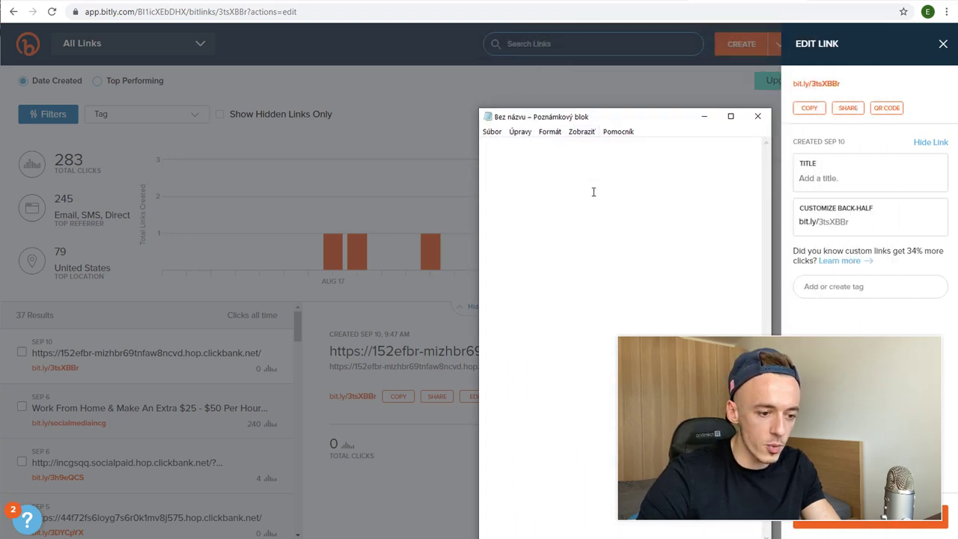
pyautogui.write('Metabolic Cooking affiliate link:')
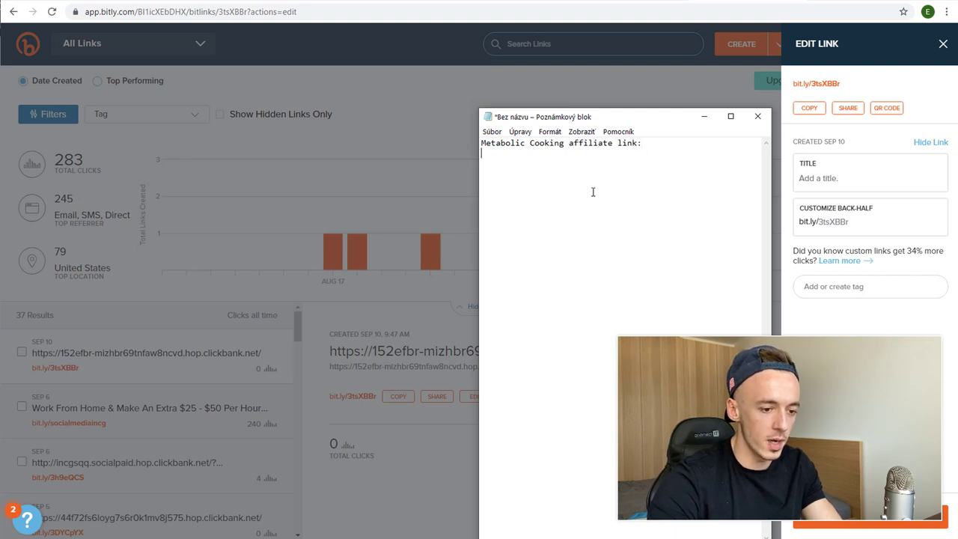
pyautogui.hotkey('ctrl', 'v')
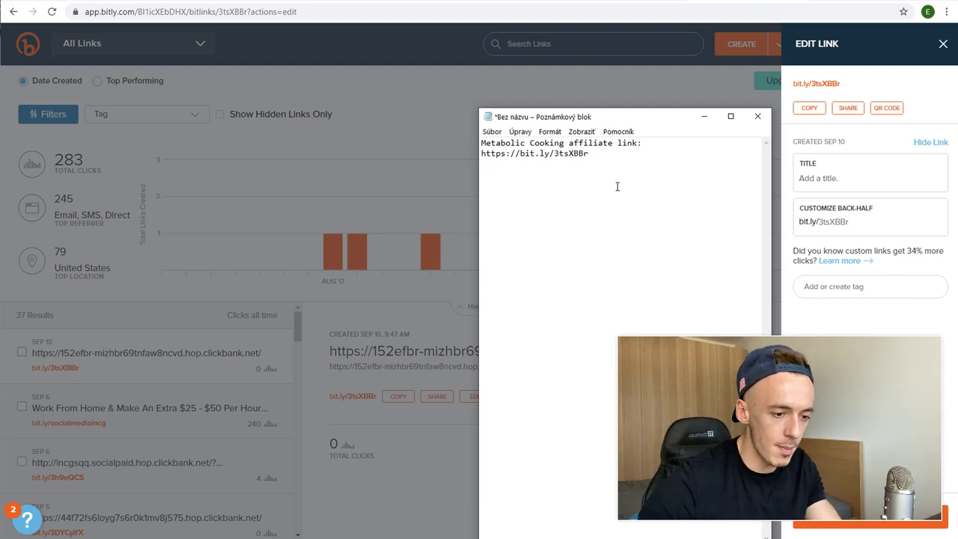
# - Switch to the InVideo home page and set the pre-made templates' dimension to Vertical (9:16)
pyautogui.click(528, 2)
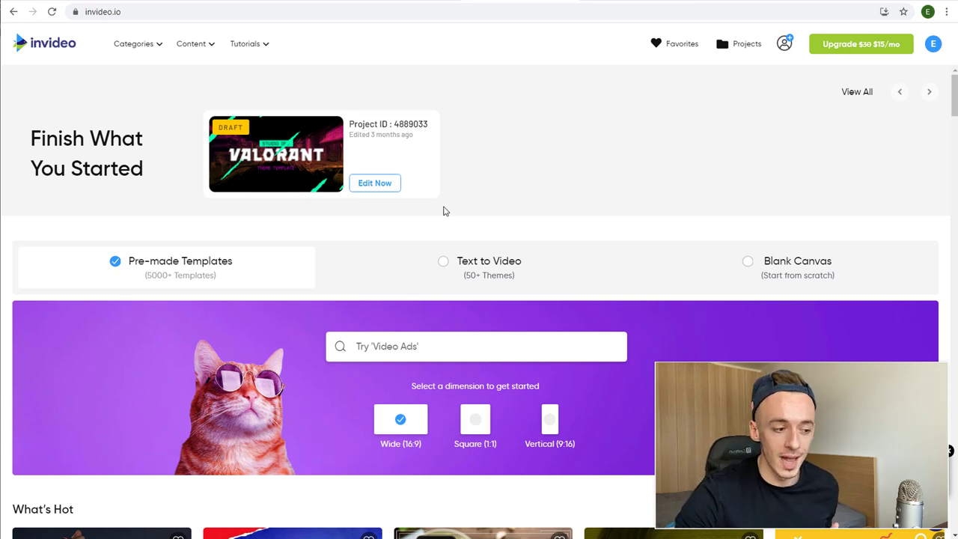
pyautogui.scroll(-1, 361, 279)
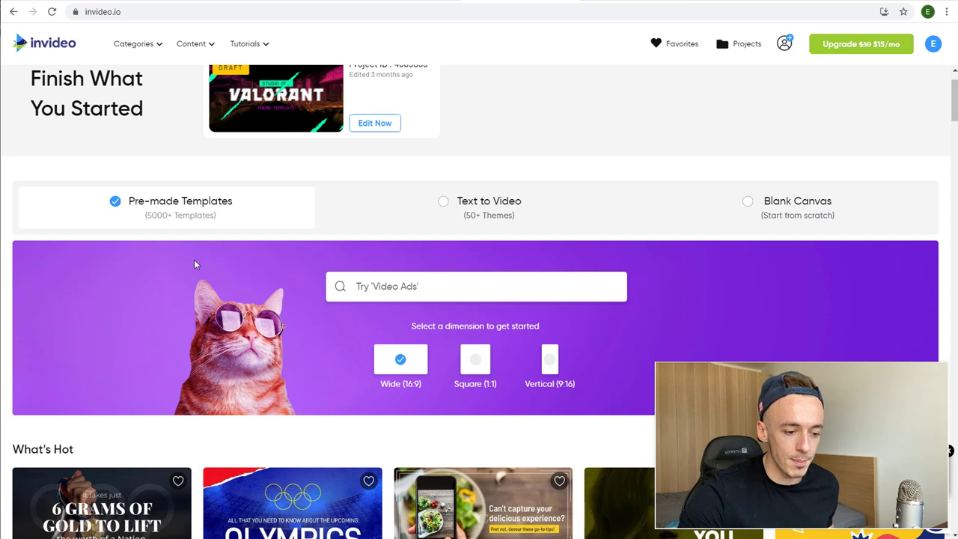
pyautogui.scroll(-2, 195, 264)
pyautogui.click(550, 303)
pyautogui.scroll(-1, 552, 324)
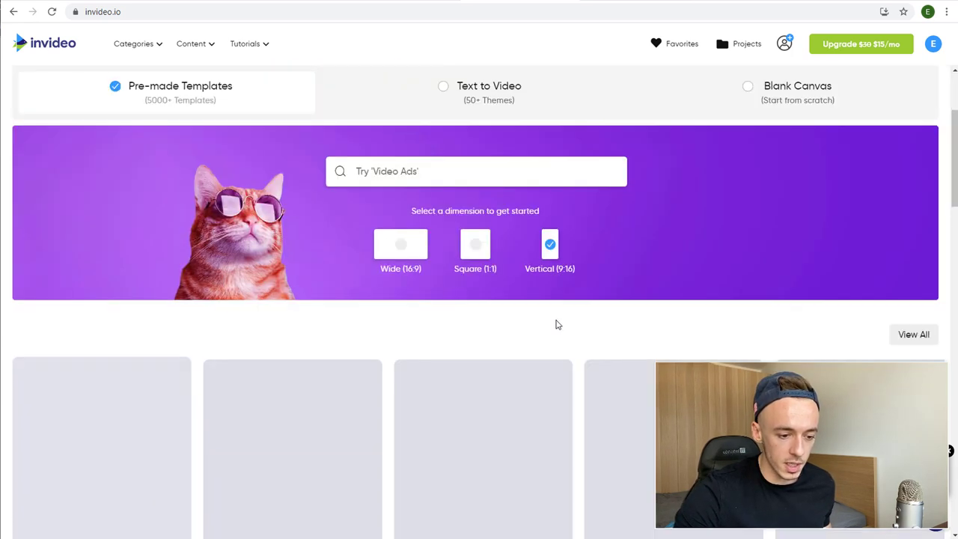
# - Search the pre-made vertical templates for "diet"
pyautogui.click(416, 172)
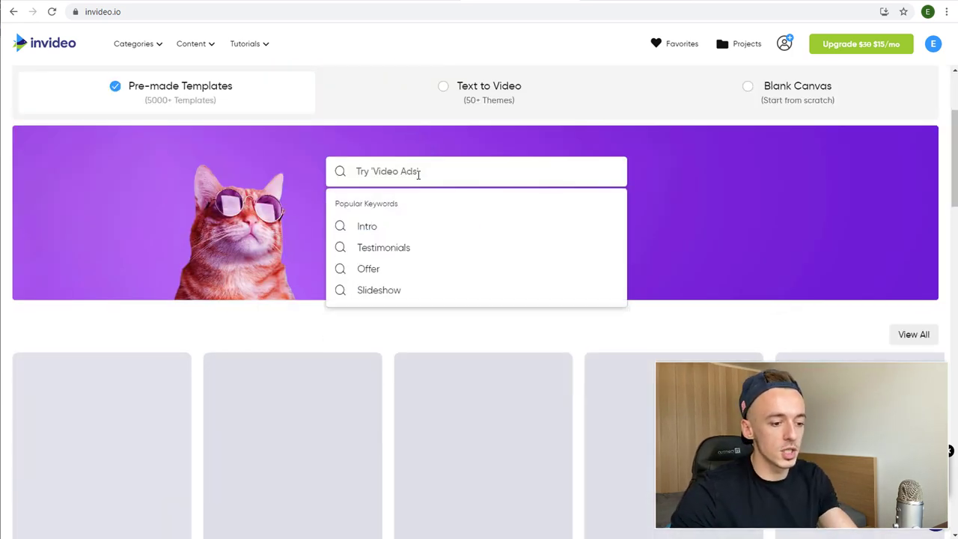
pyautogui.write('diet')
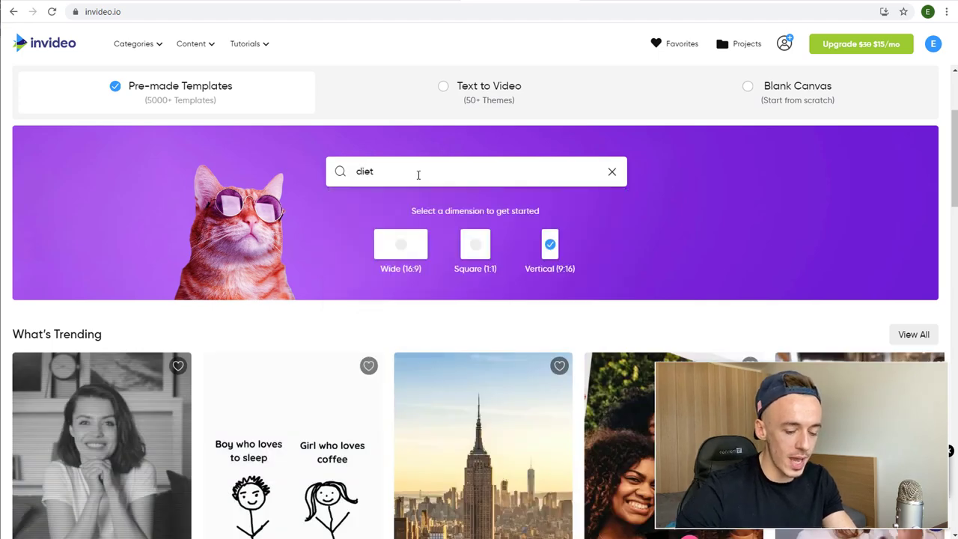
pyautogui.press('Return')
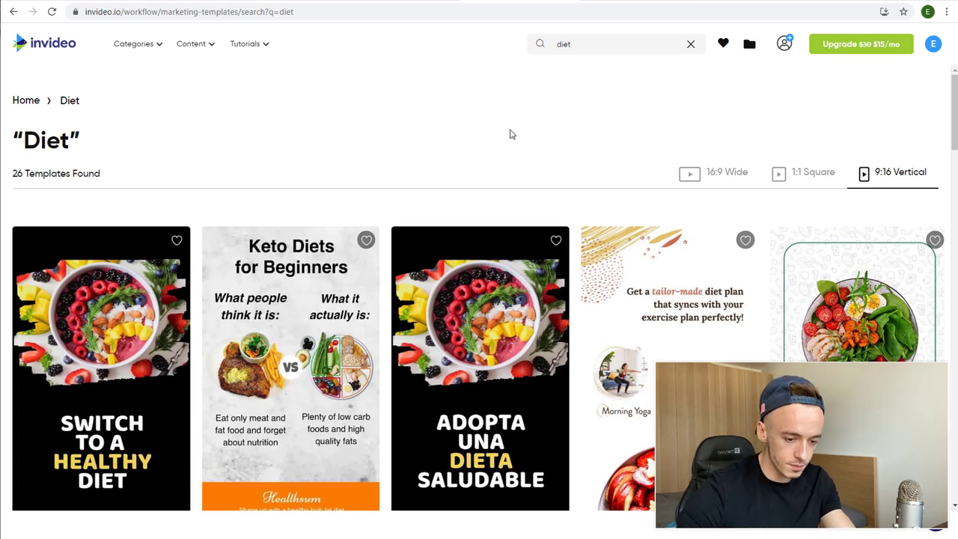
# - Look through the vertical diet templates for one suited to a recipe video
pyautogui.scroll(-3, 588, 352)
pyautogui.scroll(-6, 588, 352)
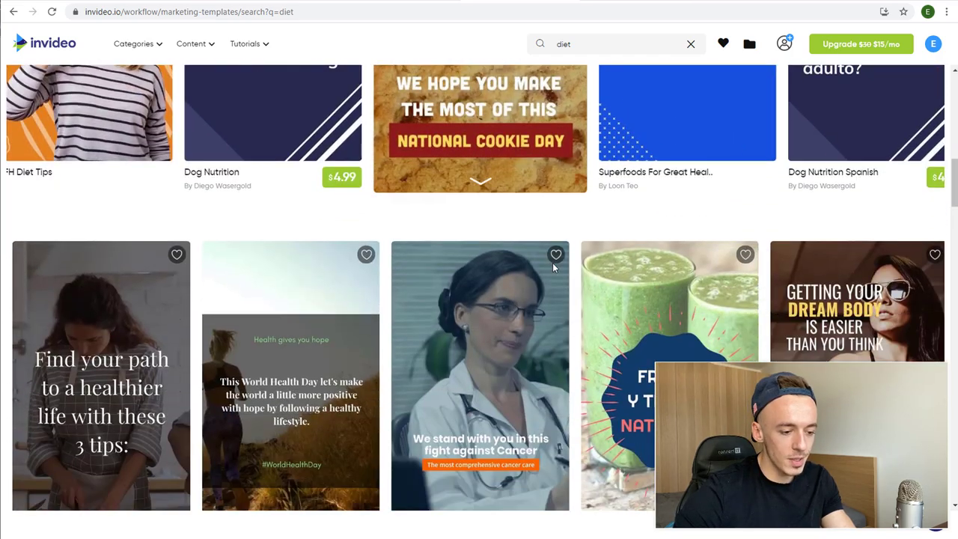
pyautogui.scroll(-5, 554, 264)
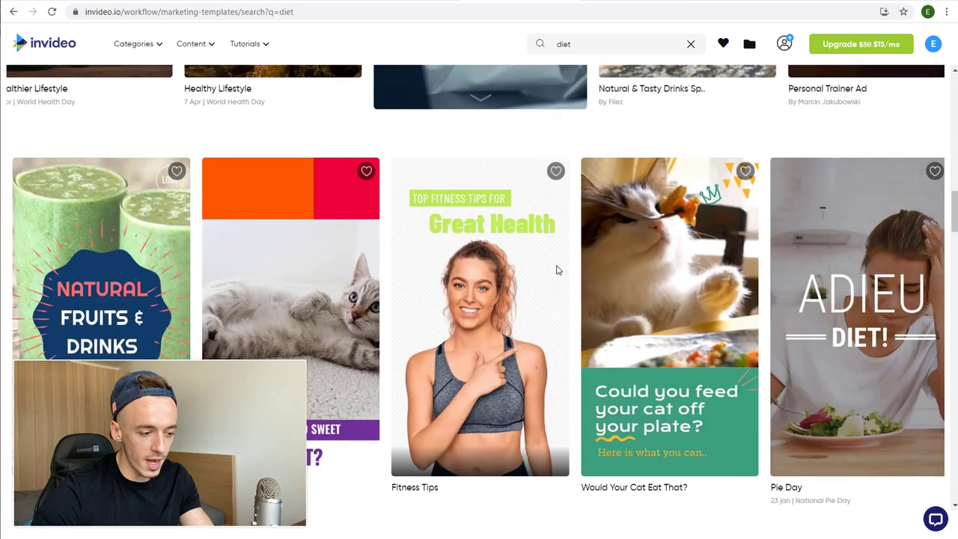
pyautogui.scroll(-3, 556, 269)
pyautogui.scroll(3, 591, 258)
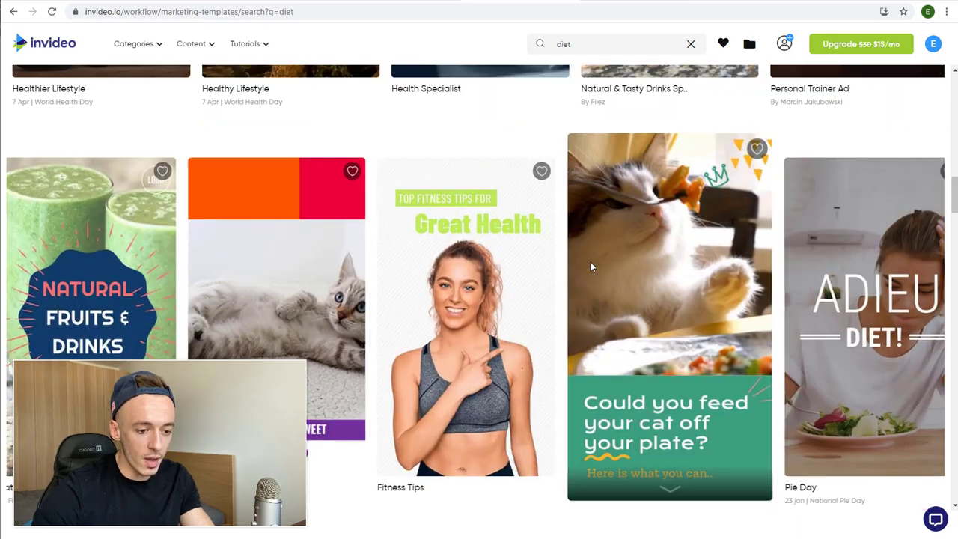
pyautogui.scroll(10, 580, 277)
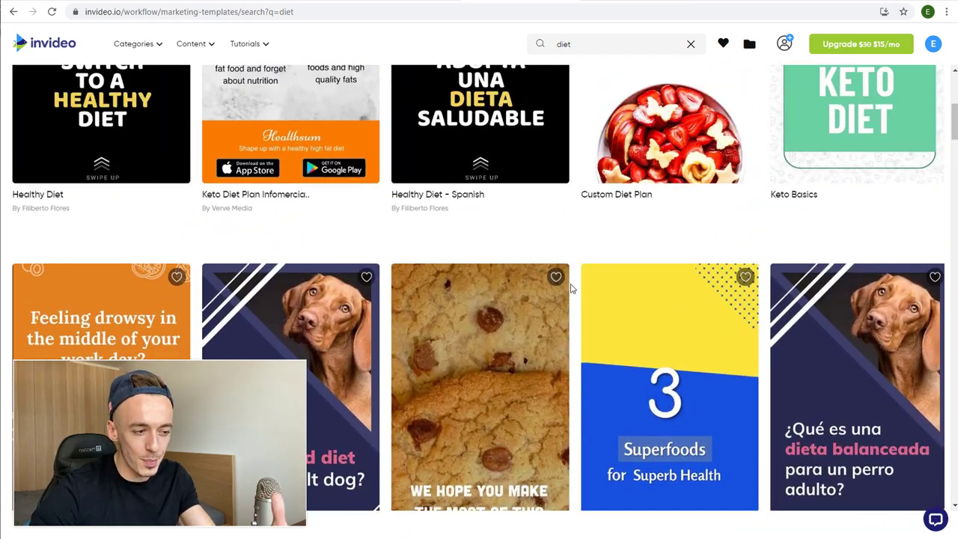
pyautogui.scroll(4, 572, 290)
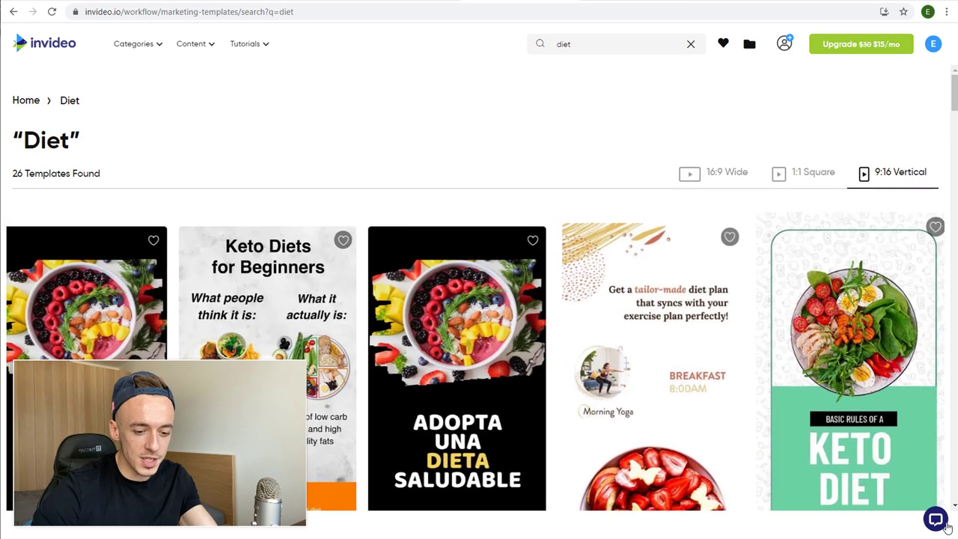
pyautogui.click(935, 519)
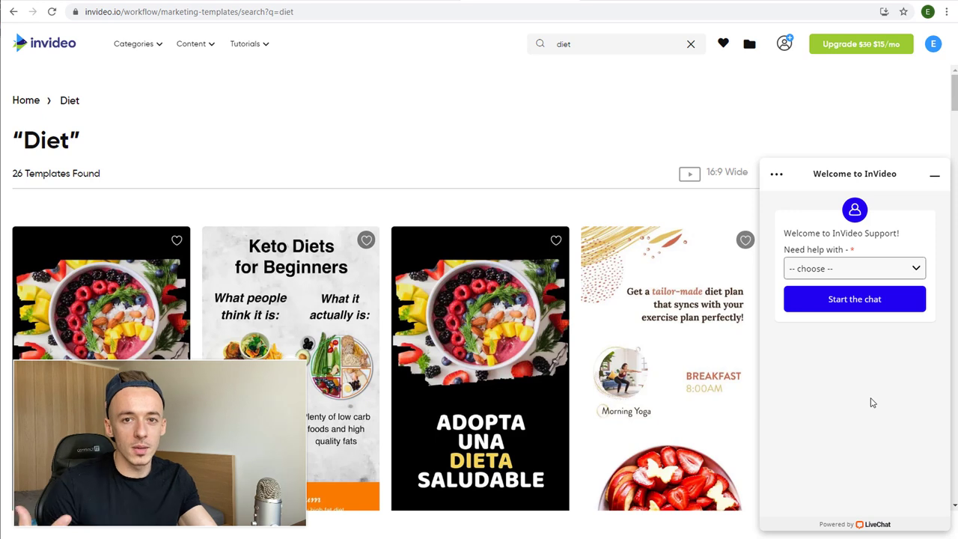
pyautogui.click(935, 175)
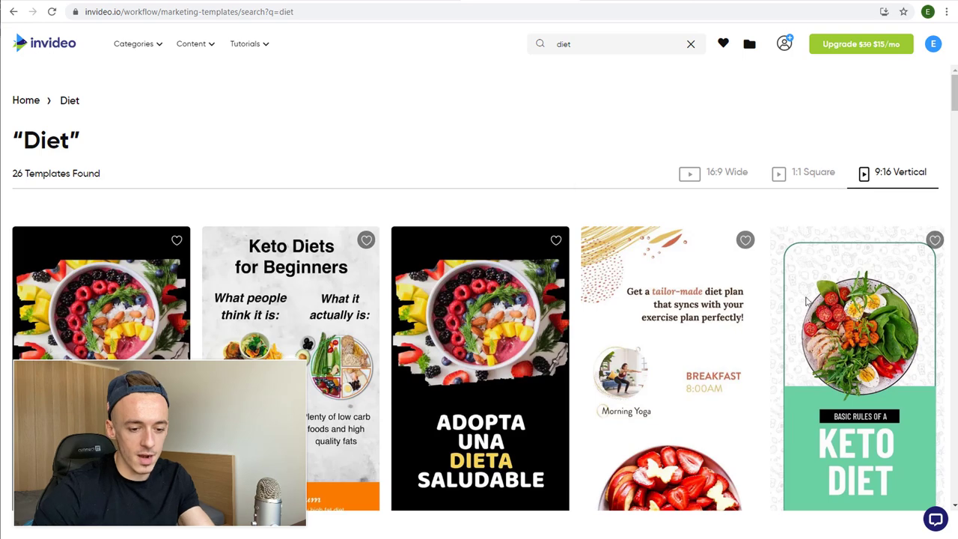
# - Choose the Keto Basics template in Vertical (9:16) format and open it in the video editor
pyautogui.scroll(-2, 748, 300)
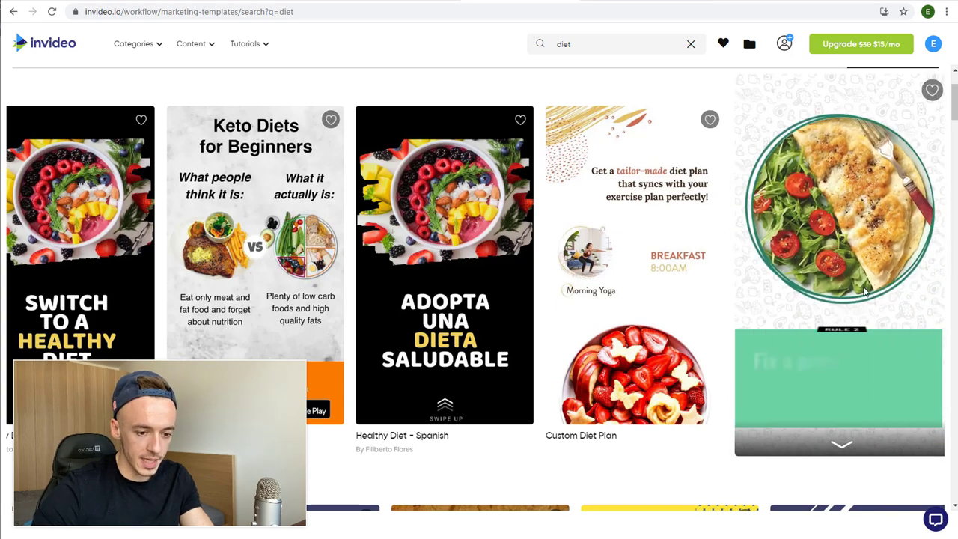
pyautogui.click(886, 304)
pyautogui.scroll(-1, 681, 378)
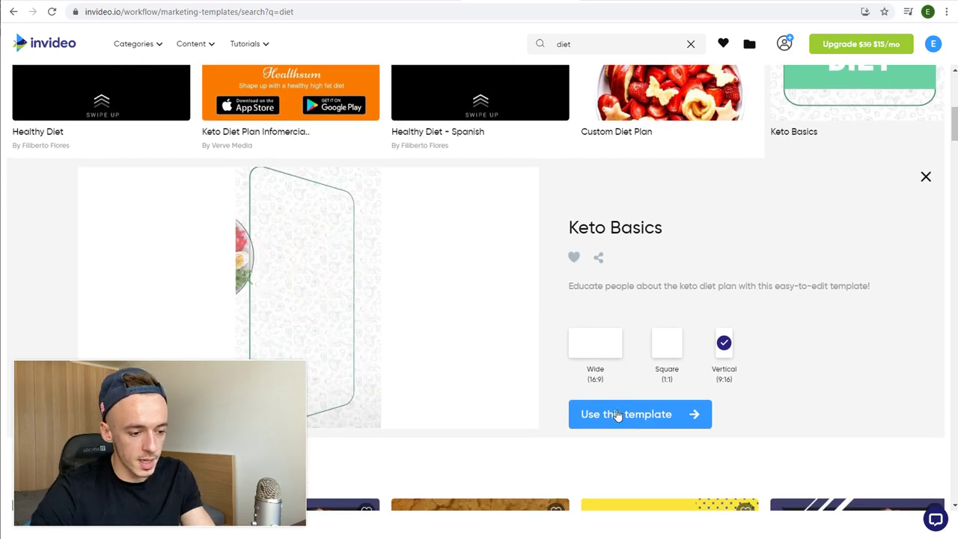
pyautogui.click(649, 420)
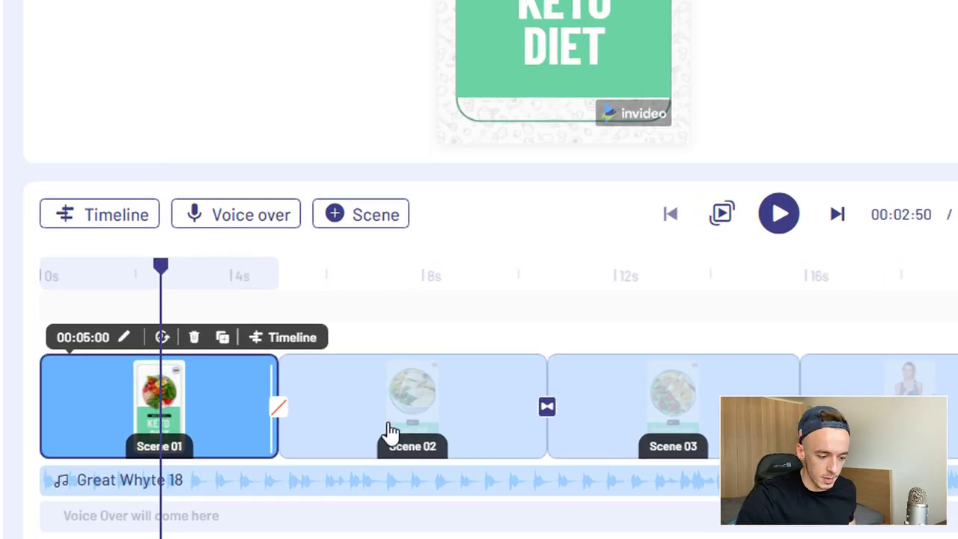
# - Extend the duration of Scene 01 on the timeline to 00:05:87
pyautogui.moveTo(263, 386); pyautogui.dragTo(285, 385)
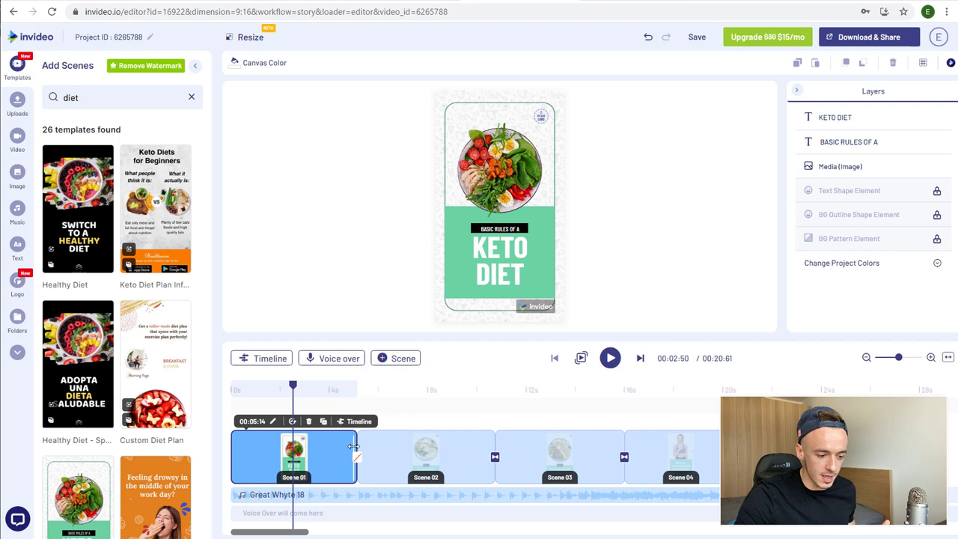
pyautogui.moveTo(353, 446); pyautogui.dragTo(374, 447)
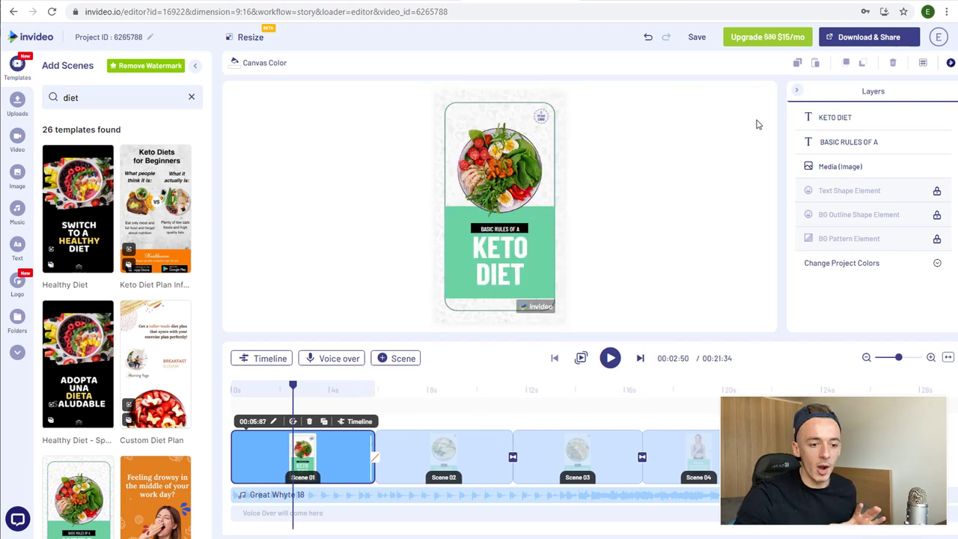
# - Search Google for "recipes to lose weight" in a new browser tab
pyautogui.hotkey('ctrl', 't')
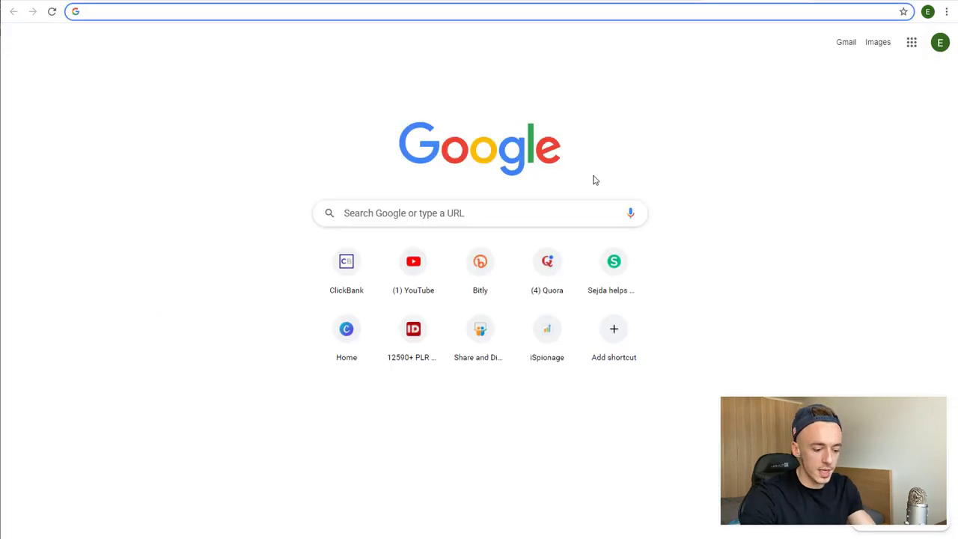
pyautogui.write('recipes to ')
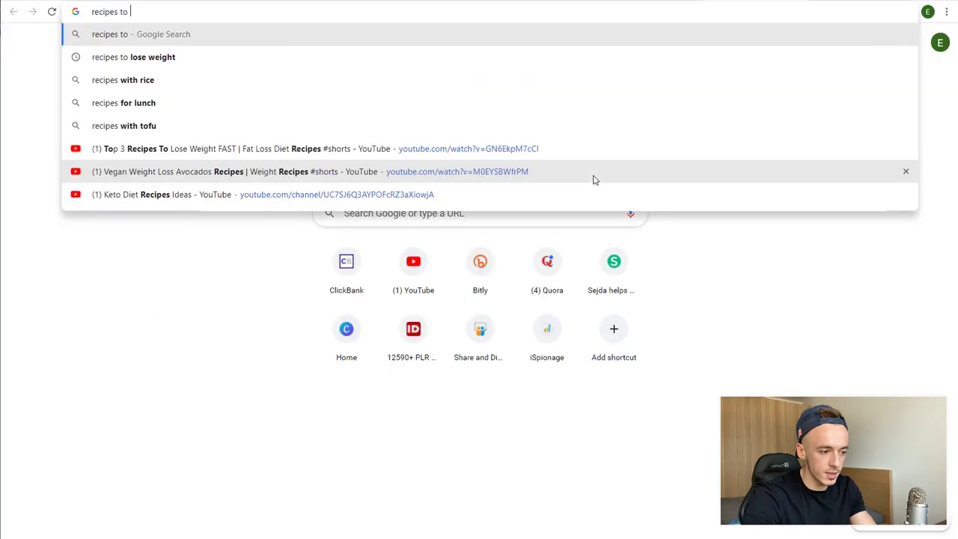
pyautogui.write('lose weight')
pyautogui.press('Return')
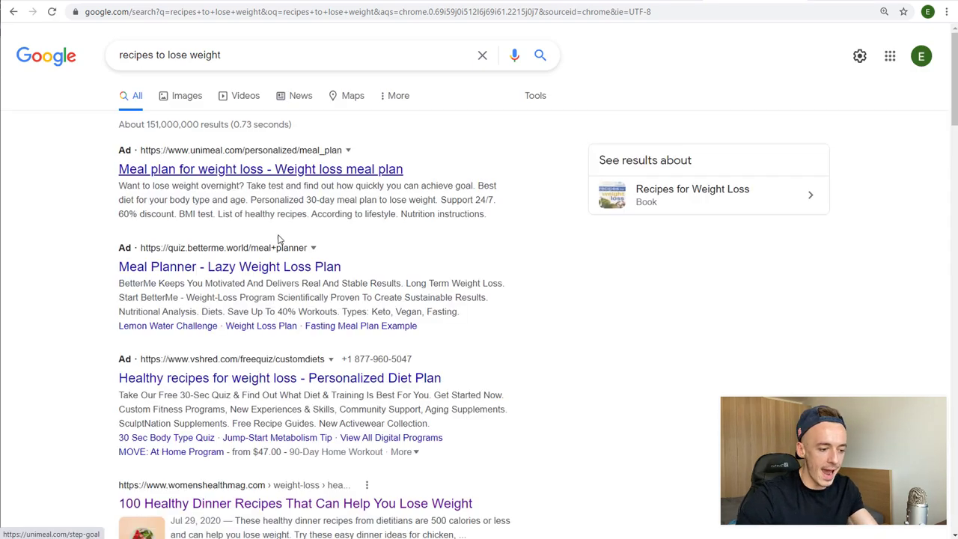
# - Review the search results and open the Women's Health article "100 Healthy Dinner Recipes That Can Help You Lose Weight" in its own tab
pyautogui.scroll(-4, 462, 295)
pyautogui.scroll(-2, 380, 299)
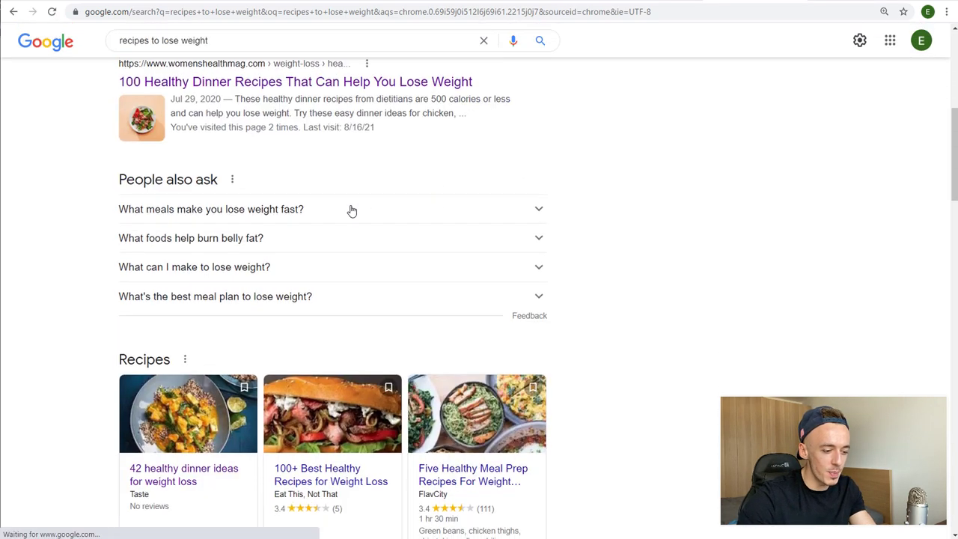
pyautogui.scroll(1, 336, 257)
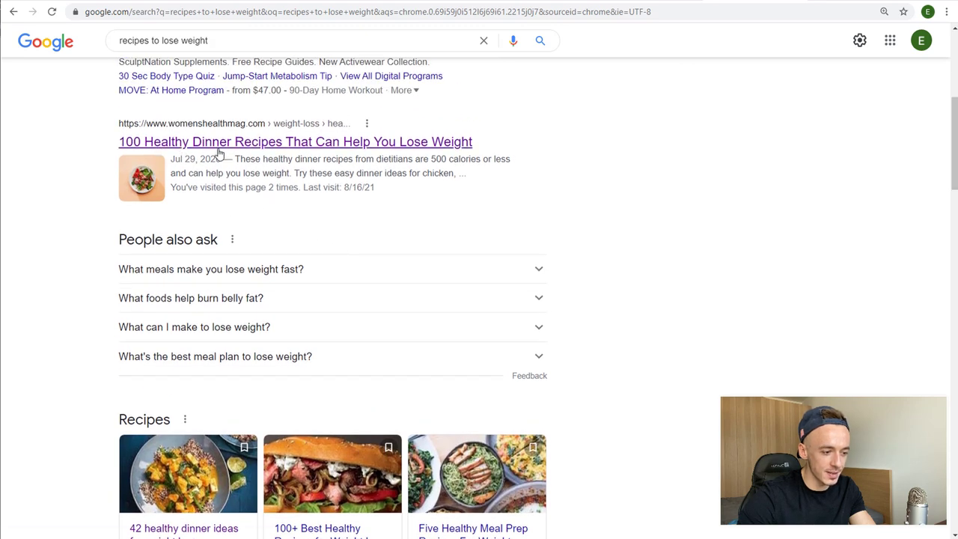
pyautogui.scroll(1, 220, 152)
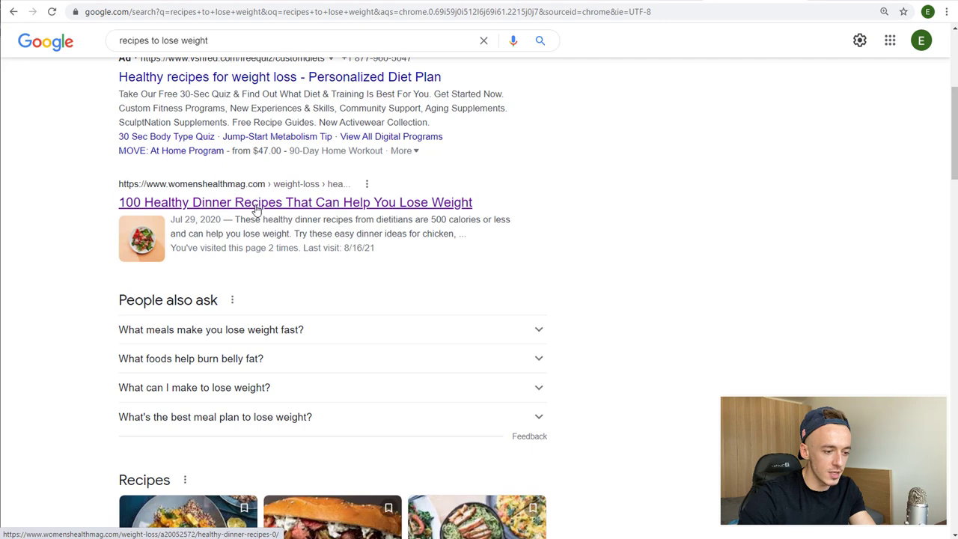
pyautogui.scroll(-5, 597, 227)
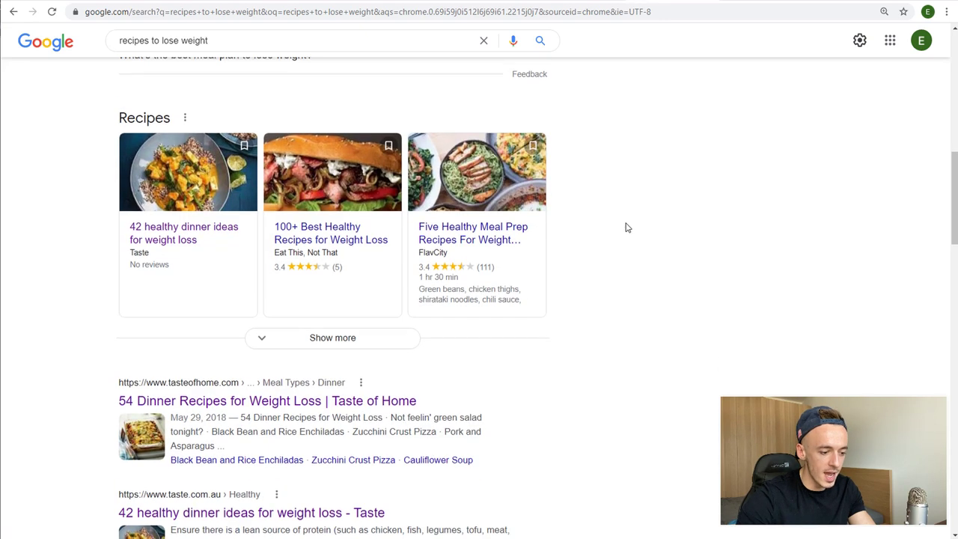
pyautogui.scroll(-2, 627, 227)
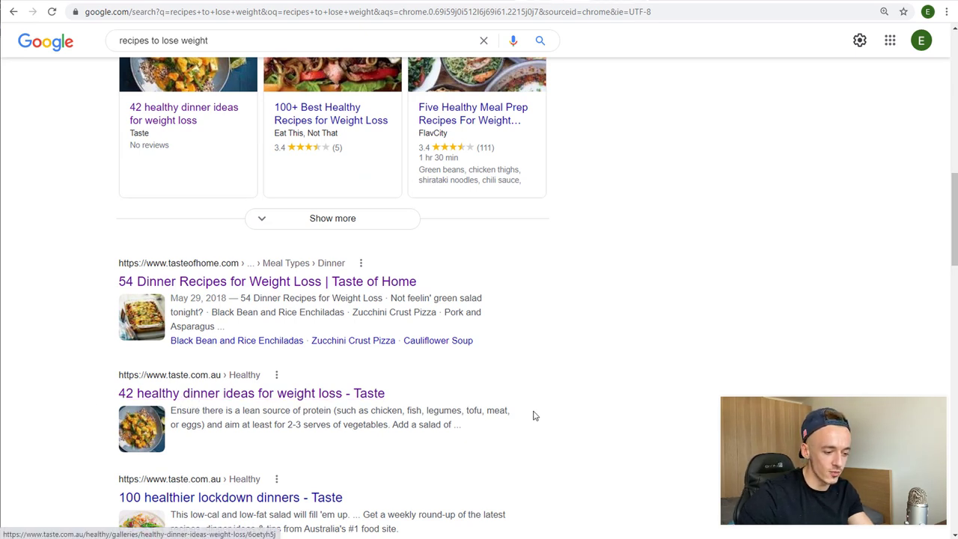
pyautogui.click(543, 2)
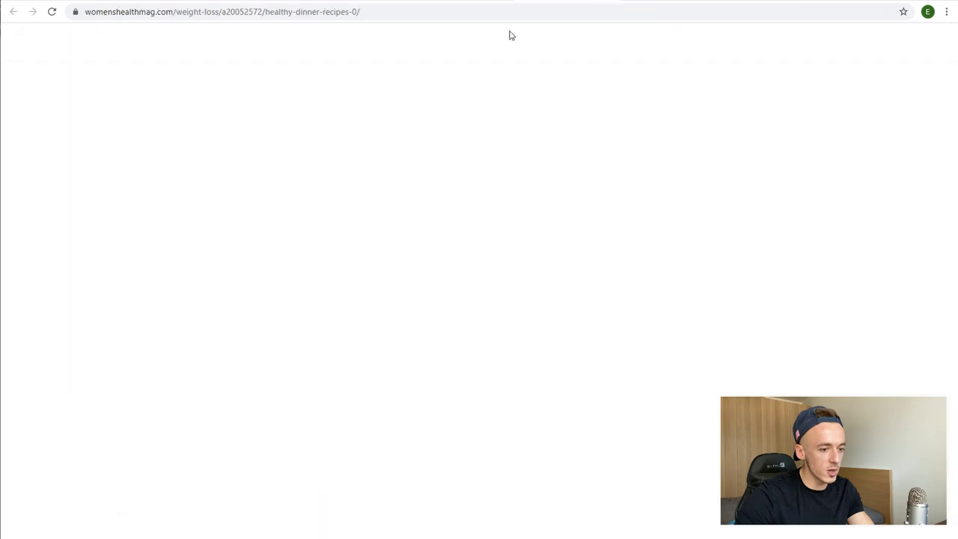
# - Examine the article's first recipes with their photos, ingredients and directions, and dismiss the floating video
pyautogui.scroll(-6, 613, 368)
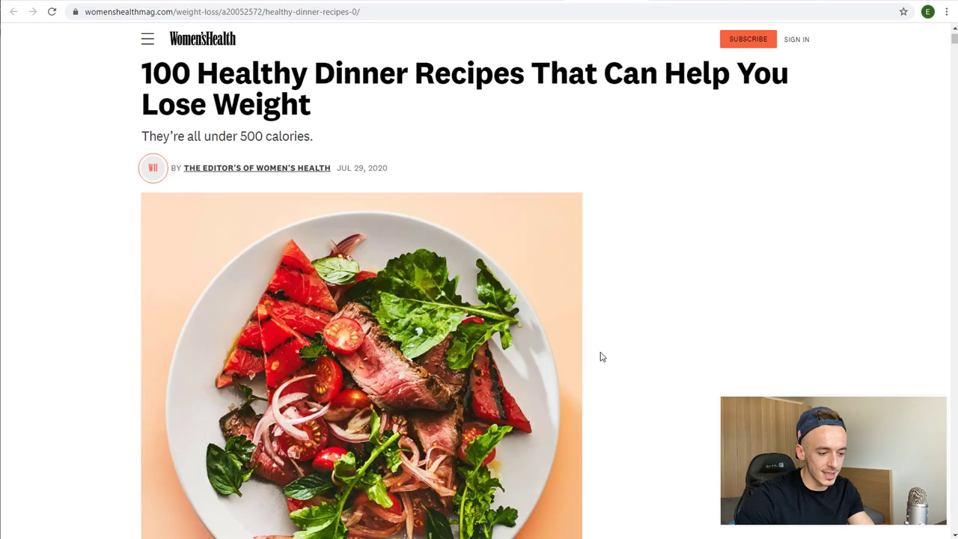
pyautogui.scroll(-13, 574, 317)
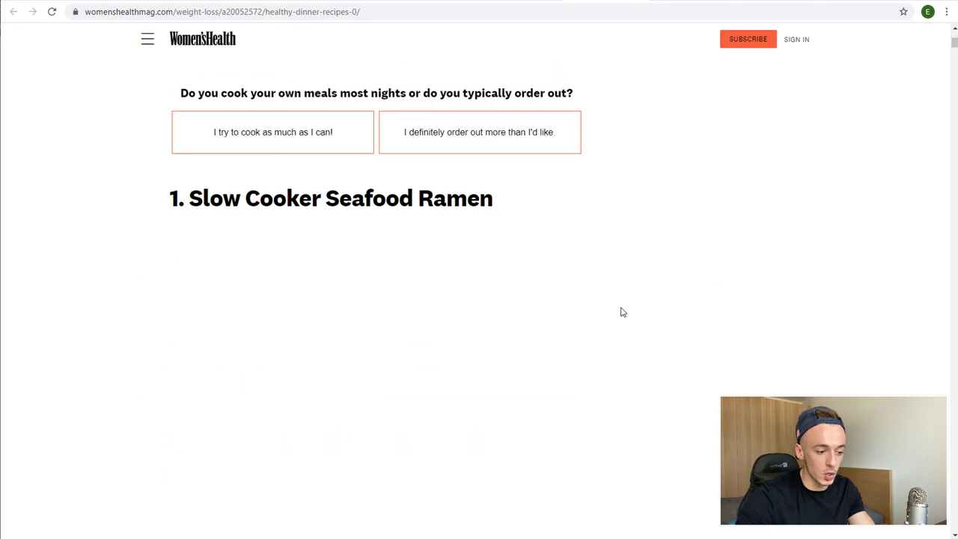
pyautogui.scroll(15, 618, 321)
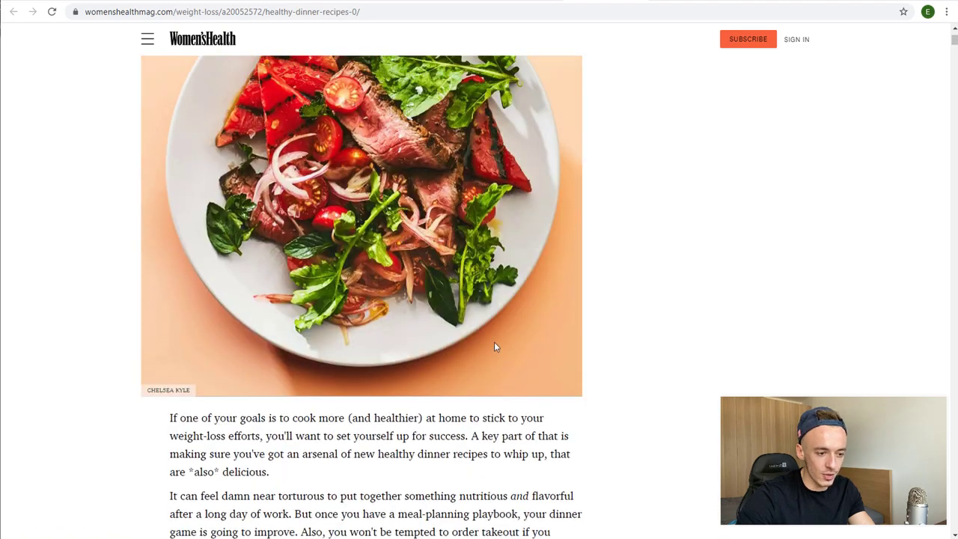
pyautogui.scroll(-5, 712, 283)
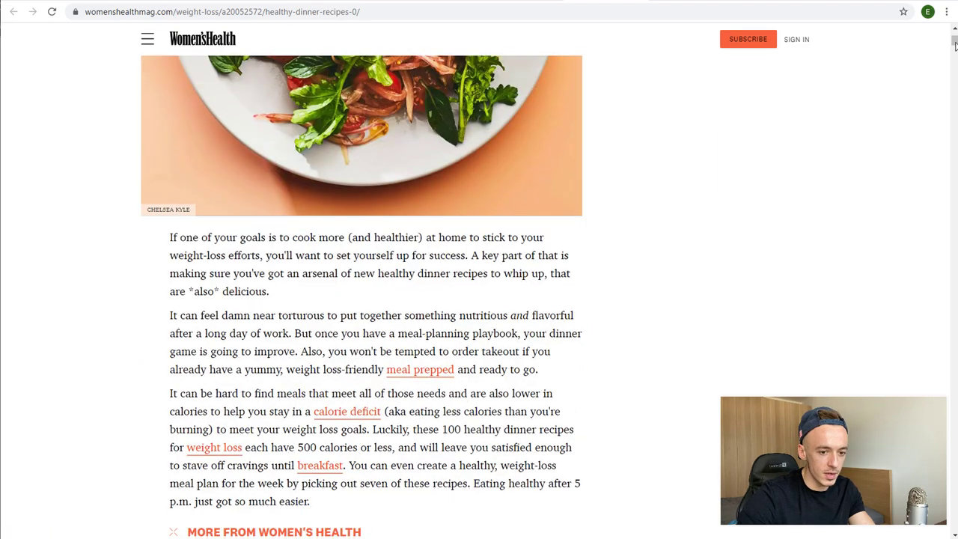
pyautogui.scroll(-20, 636, 292)
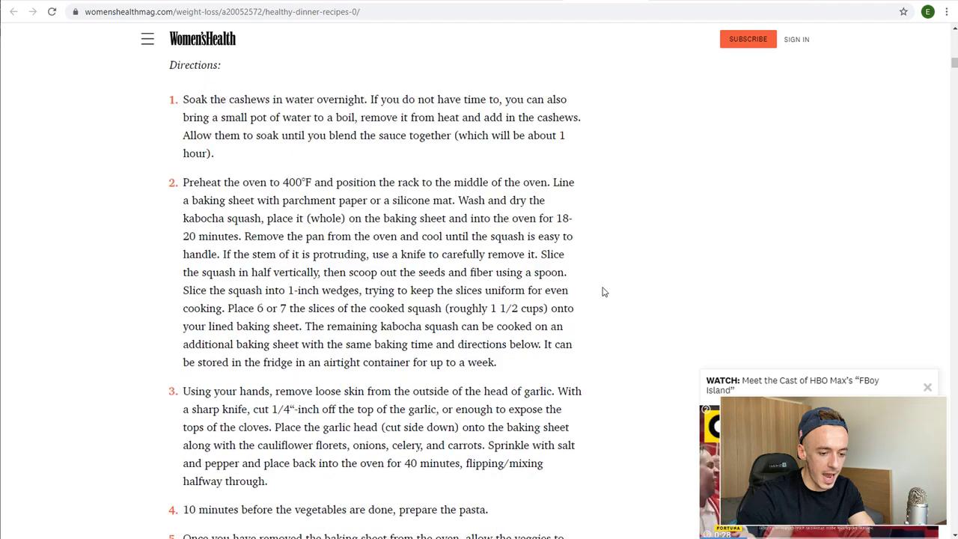
pyautogui.scroll(-11, 607, 294)
pyautogui.scroll(-15, 515, 265)
pyautogui.scroll(-5, 485, 307)
pyautogui.scroll(4, 385, 362)
pyautogui.scroll(8, 386, 366)
pyautogui.scroll(-3, 393, 416)
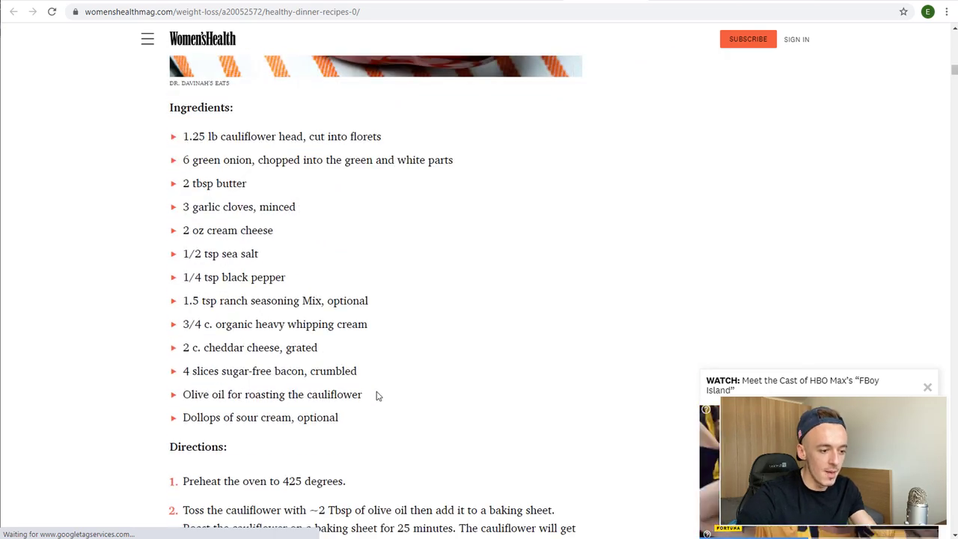
pyautogui.scroll(9, 479, 420)
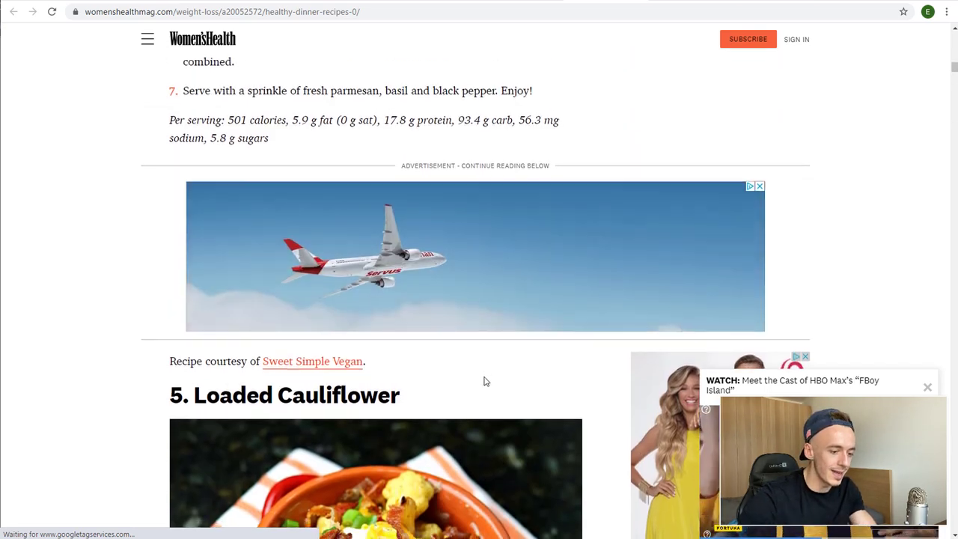
pyautogui.scroll(-4, 483, 378)
pyautogui.click(928, 390)
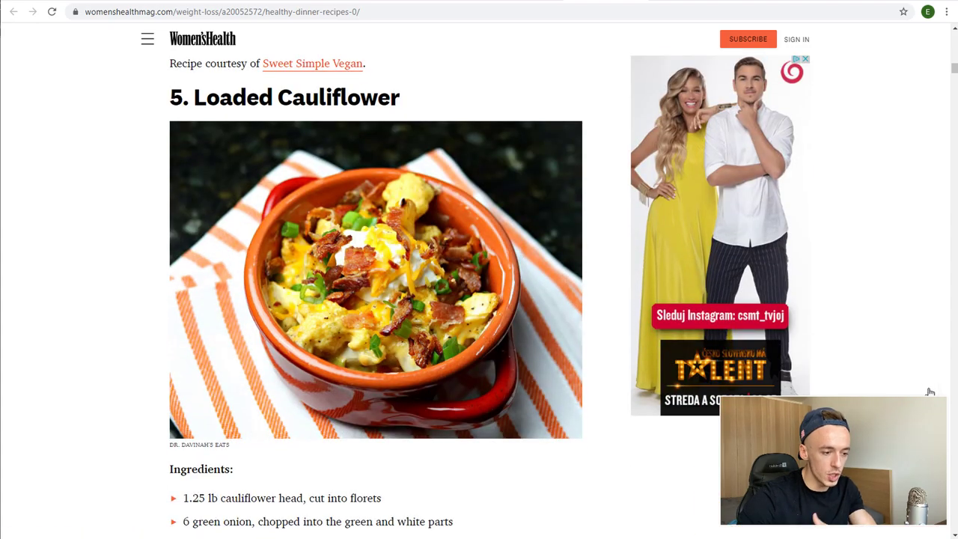
# - Find the Easy Creamy Cajun Shrimp Pasta recipe in the Women's Health article and save its photo to the computer
pyautogui.scroll(15, 524, 329)
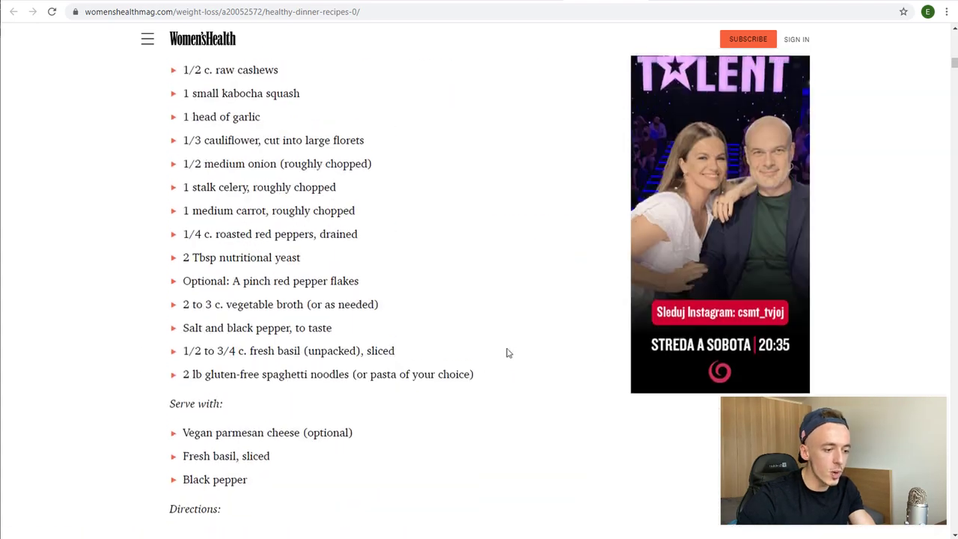
pyautogui.scroll(15, 507, 351)
pyautogui.scroll(-7, 503, 371)
pyautogui.scroll(-20, 503, 371)
pyautogui.scroll(-9, 469, 324)
pyautogui.scroll(4, 461, 316)
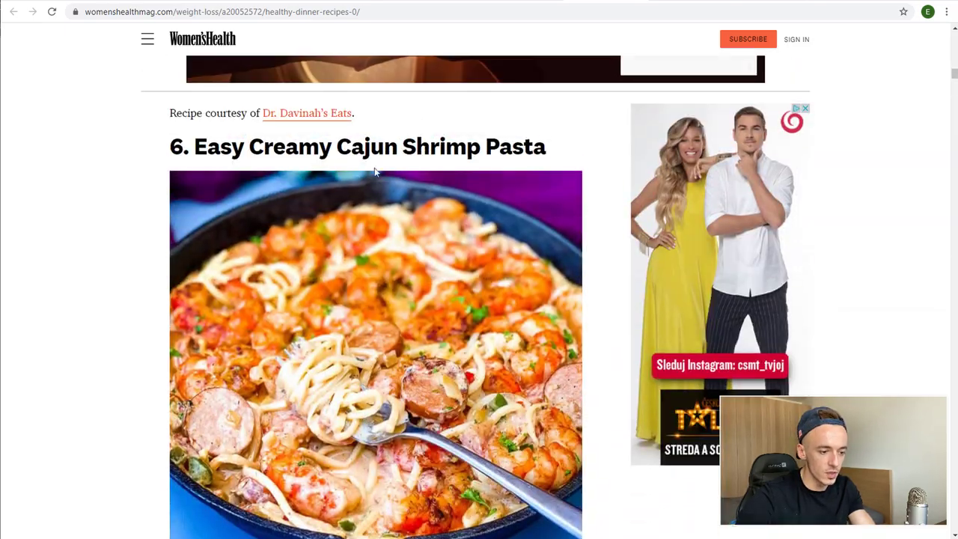
pyautogui.rightClick(386, 296)
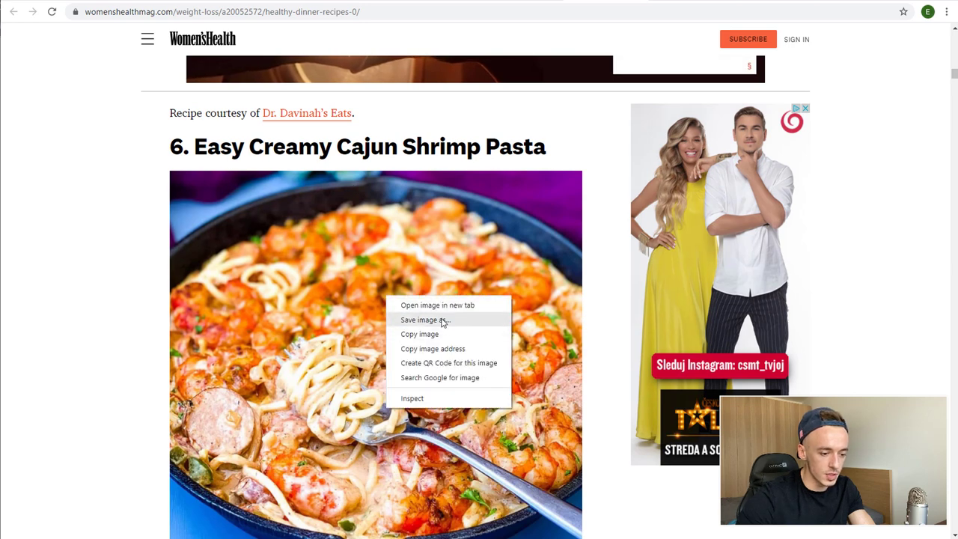
pyautogui.click(422, 320)
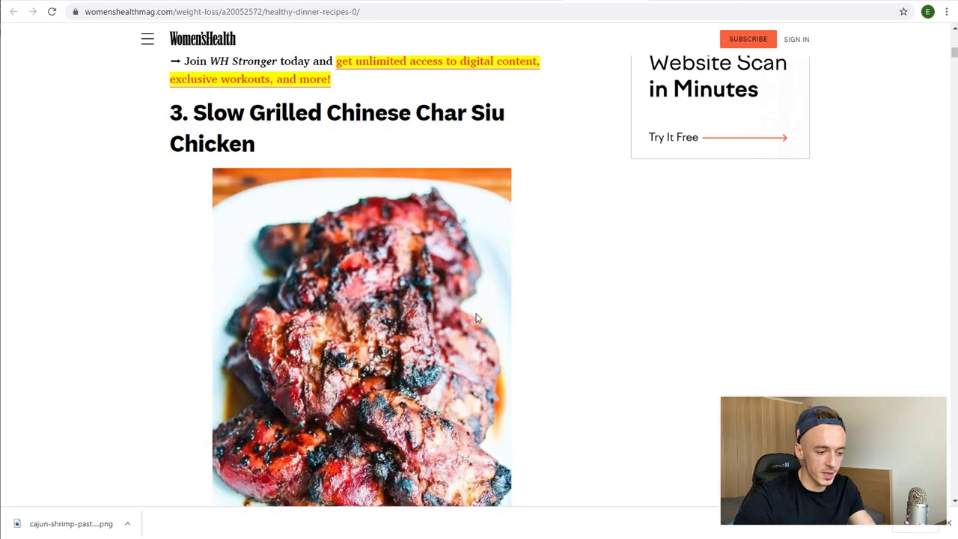
# - Save the photo of the Slow Grilled Chinese Char Siu Chicken recipe from the article
pyautogui.scroll(-1, 466, 341)
pyautogui.rightClick(372, 239)
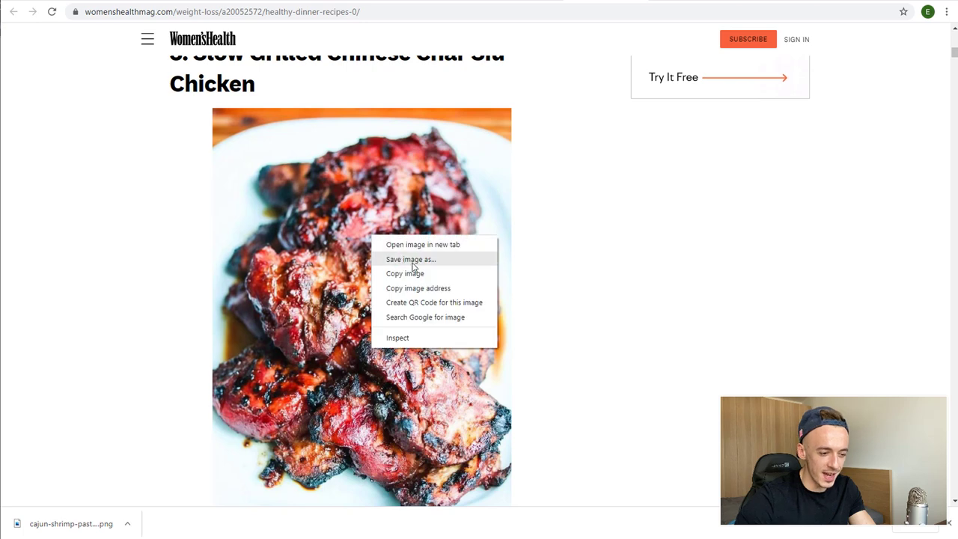
pyautogui.click(417, 260)
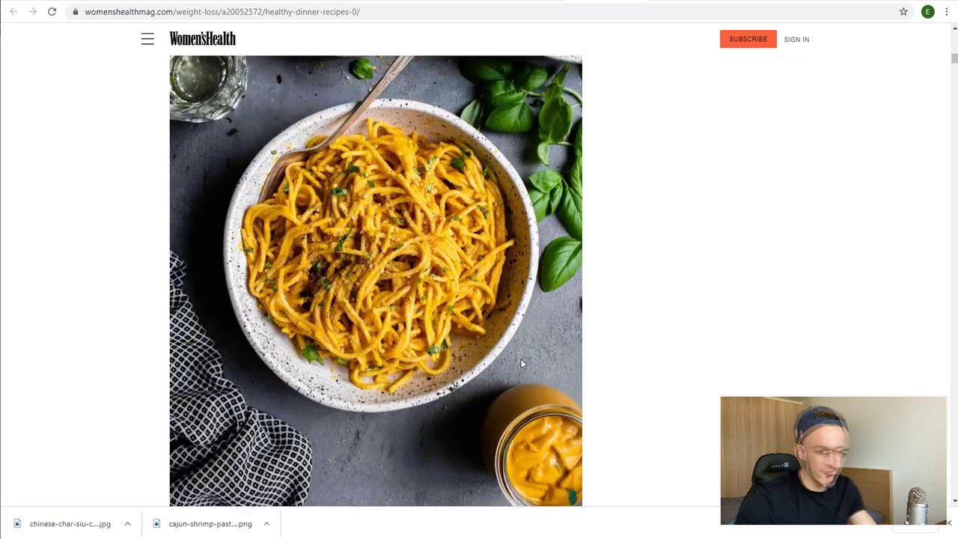
# - Save the photo of the kabocha squash and red pepper pasta, recipe 4 in the article
pyautogui.scroll(3, 431, 337)
pyautogui.scroll(-1, 392, 359)
pyautogui.scroll(-6, 442, 277)
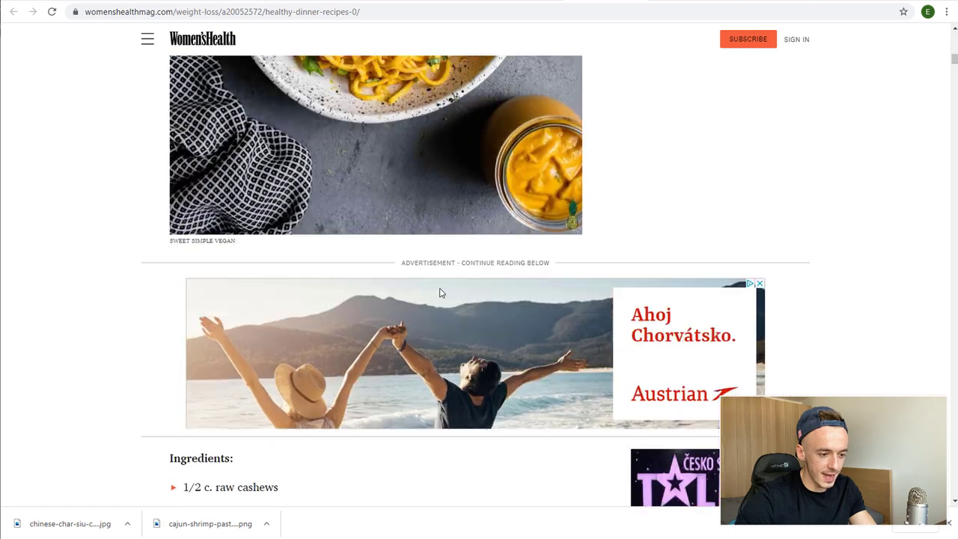
pyautogui.scroll(5, 440, 293)
pyautogui.rightClick(406, 233)
pyautogui.click(449, 257)
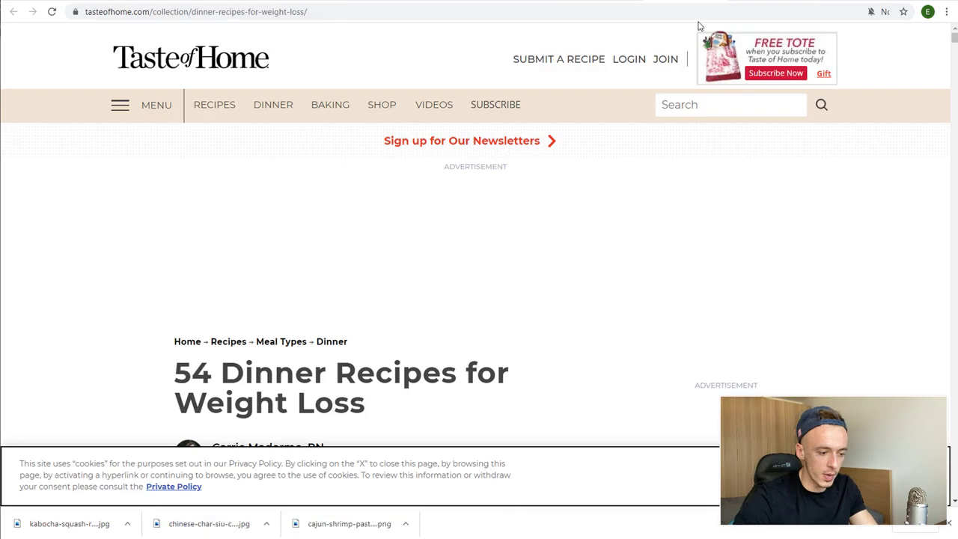
# - Examine the Taste of Home list of 54 dinner recipes and the taste.com.au gallery of 42 healthy dinner ideas for weight loss
pyautogui.scroll(-5, 542, 301)
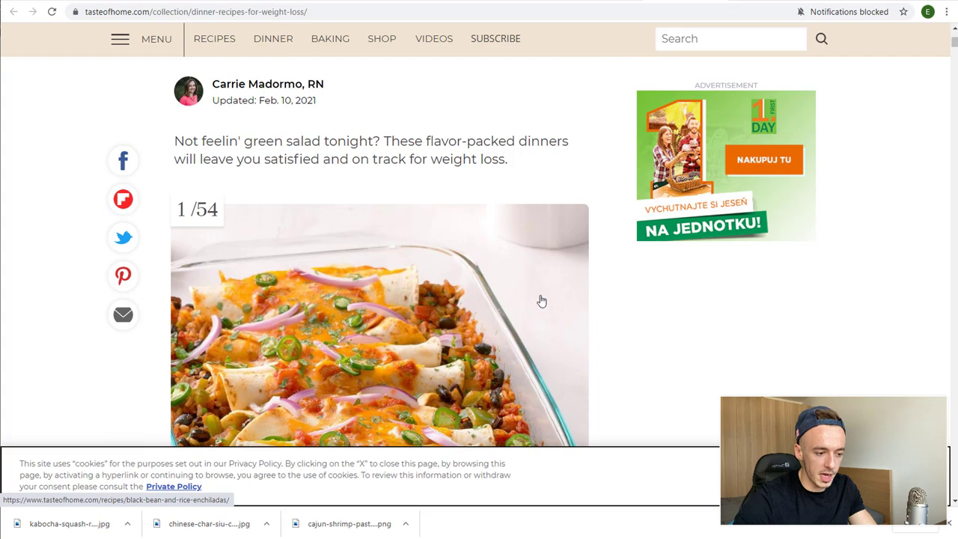
pyautogui.scroll(4, 445, 309)
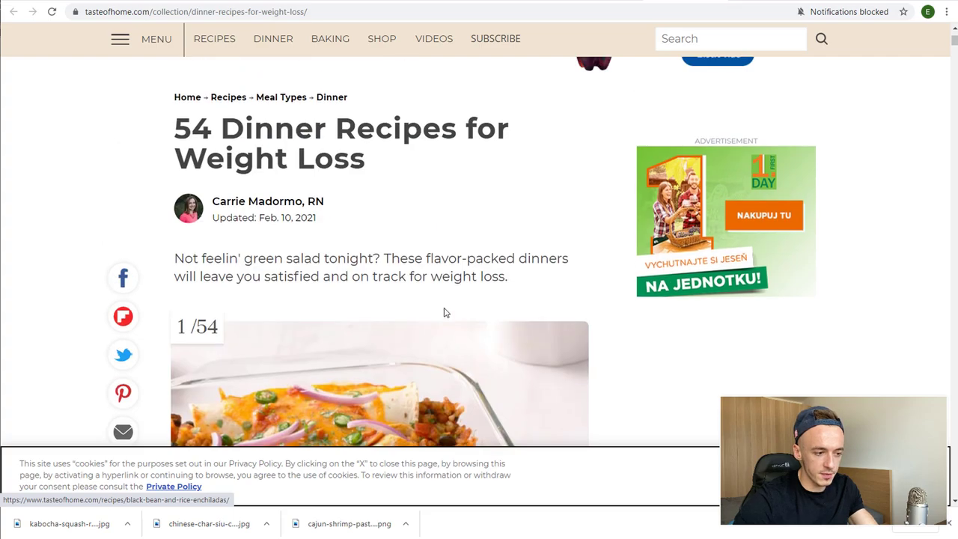
pyautogui.scroll(-2, 430, 284)
pyautogui.scroll(-15, 573, 306)
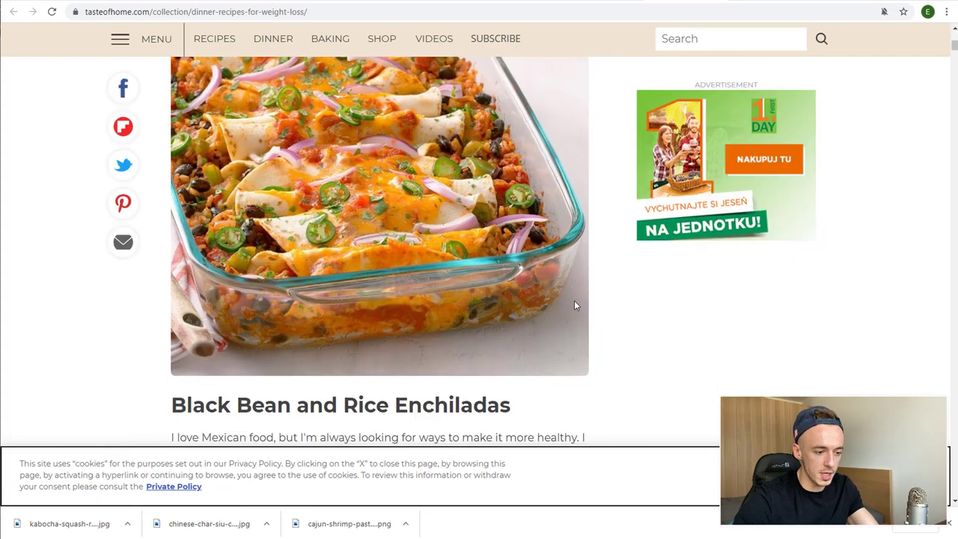
pyautogui.scroll(-15, 574, 310)
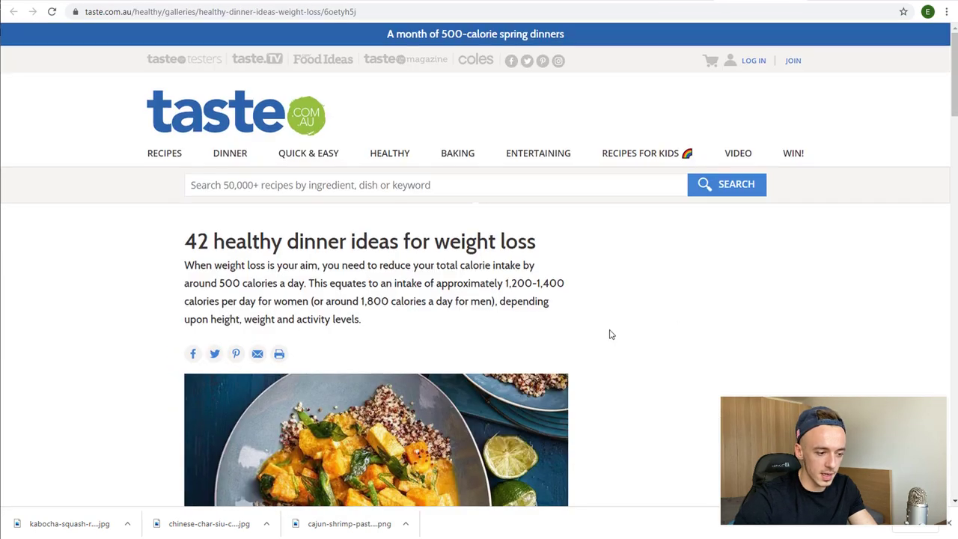
pyautogui.scroll(-12, 599, 330)
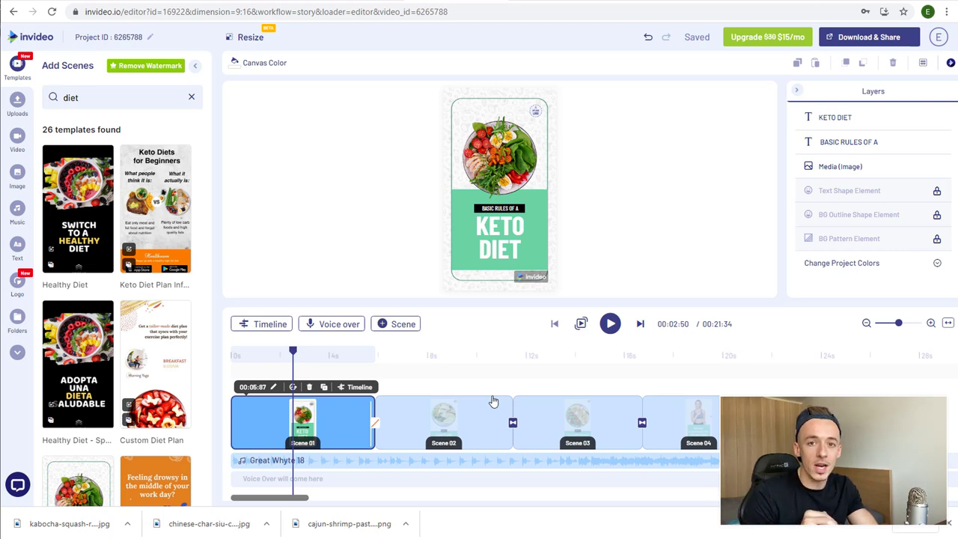
# - Upload the three downloaded recipe photos, kabocha squash pasta, char siu chicken and cajun shrimp pasta, to the InVideo project's media
pyautogui.click(23, 106)
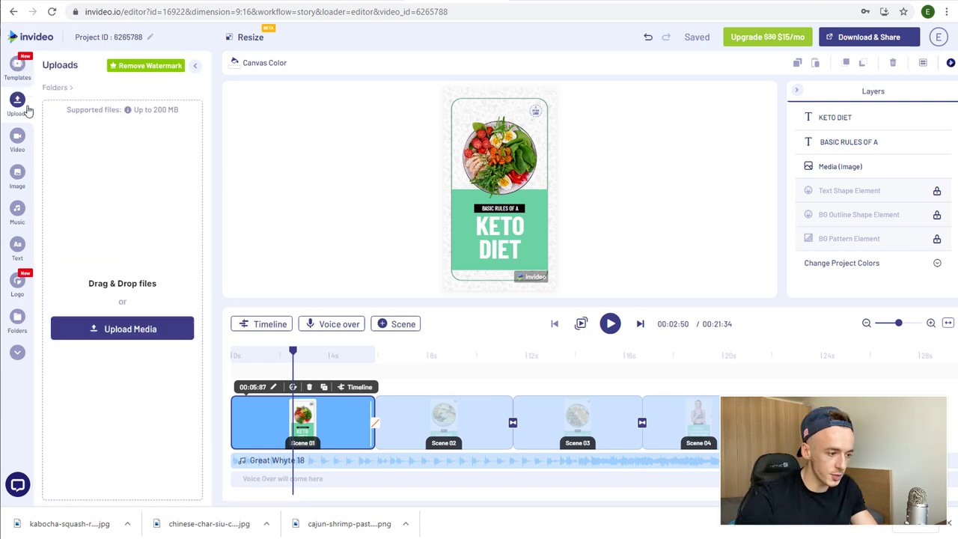
pyautogui.moveTo(66, 524); pyautogui.dragTo(119, 363)
pyautogui.moveTo(172, 524); pyautogui.dragTo(135, 341)
pyautogui.moveTo(349, 524); pyautogui.dragTo(157, 335)
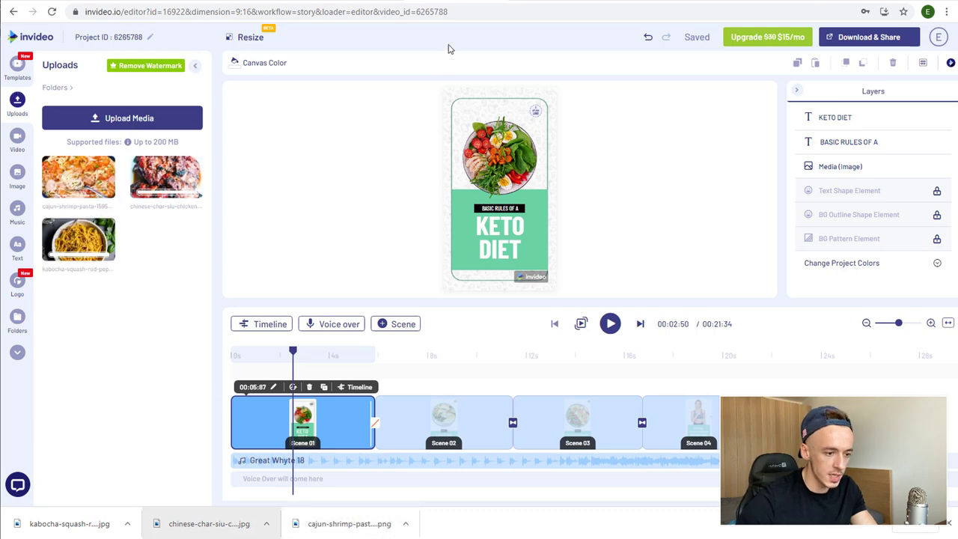
# - Look through the Metabolic Cooking affiliate center page for promotional material and close it
pyautogui.click(558, 6)
pyautogui.click(370, 296)
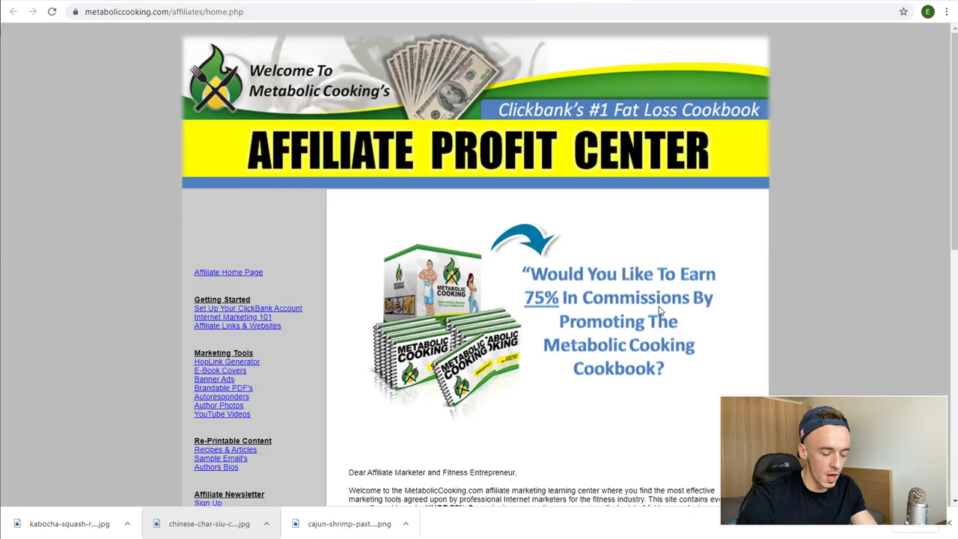
pyautogui.scroll(-8, 660, 312)
pyautogui.hotkey('ctrl', 'w')
# - Save the Metabolic Cooking Cookbook cover image from the product's offer page
pyautogui.scroll(2, 526, 281)
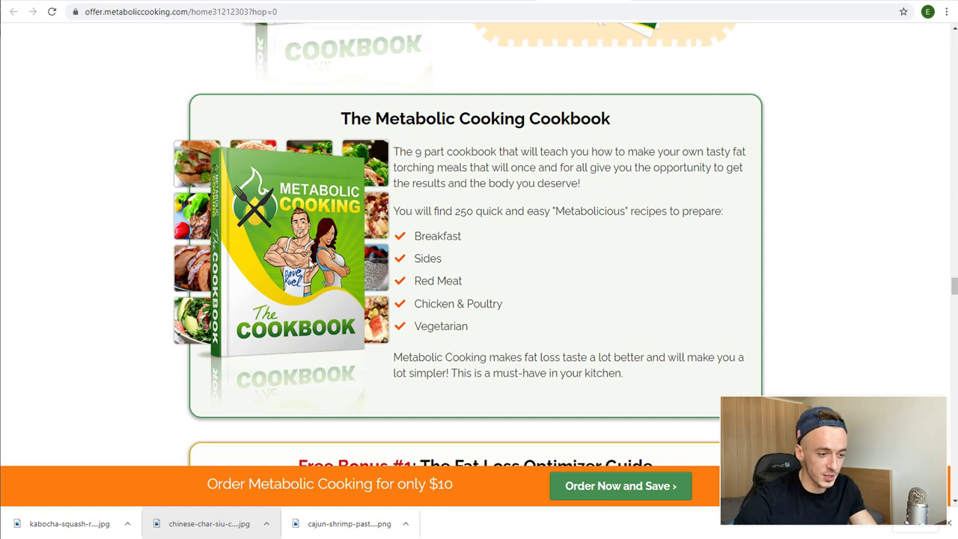
pyautogui.rightClick(284, 221)
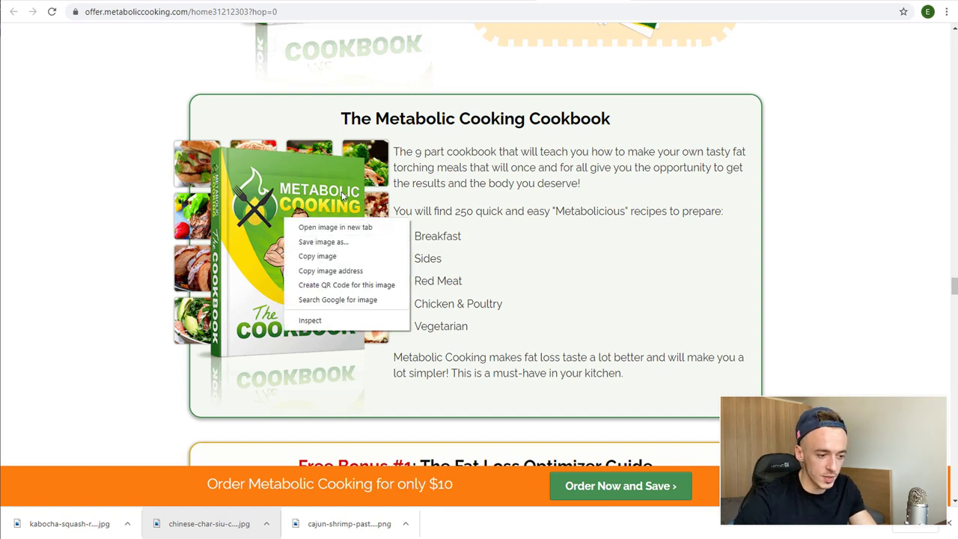
pyautogui.press('Escape')
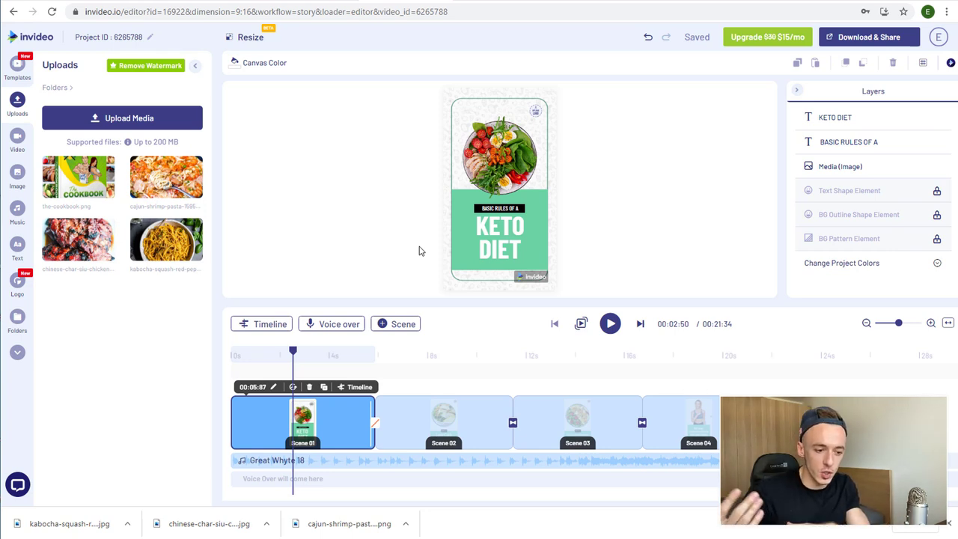
# - Replace the Scene 01 headline "KETO DIET" with "LOSE WEIGHT"
pyautogui.click(516, 238)
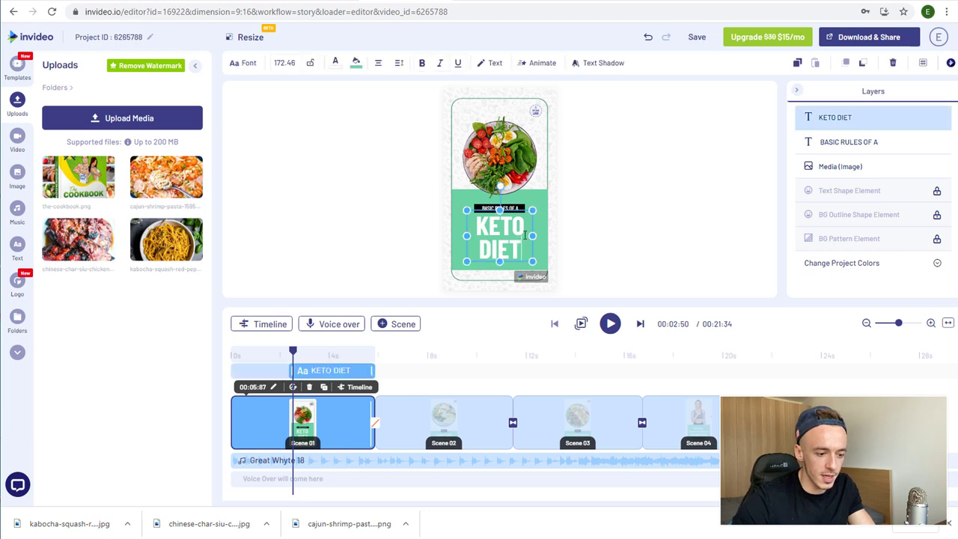
pyautogui.doubleClick(527, 238)
pyautogui.write('LOSE WEIGHT')
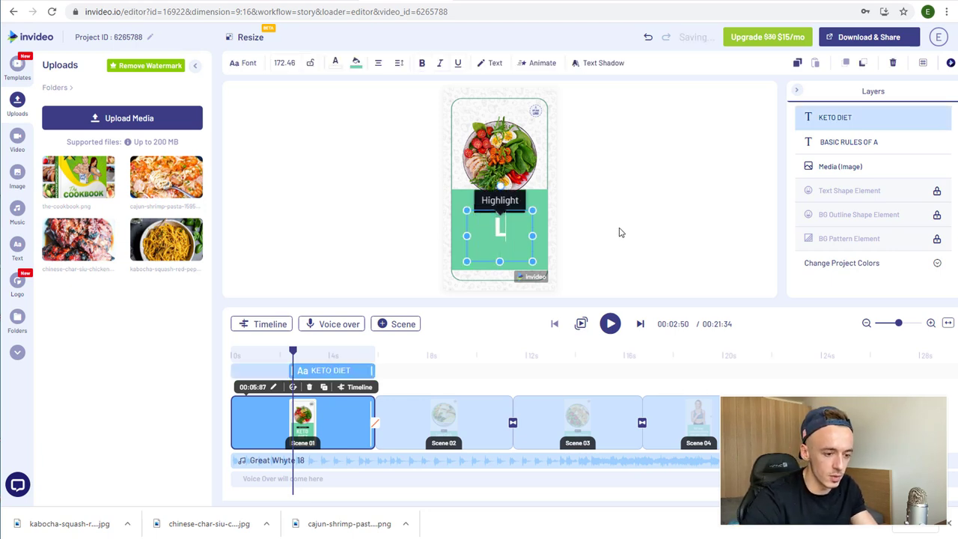
pyautogui.click(619, 232)
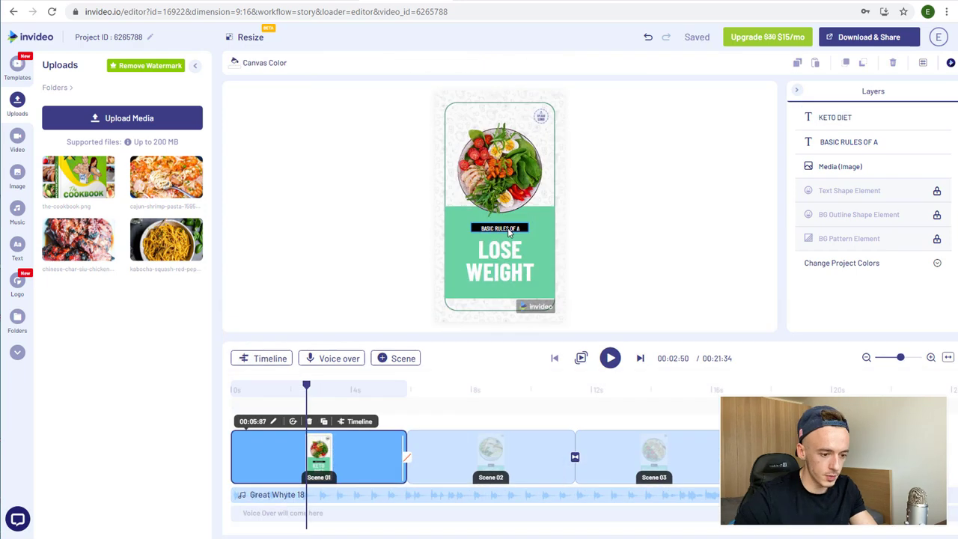
# - Change the small black caption above the Scene 01 headline to "TOP 3 RECIPES TO"
pyautogui.doubleClick(500, 227)
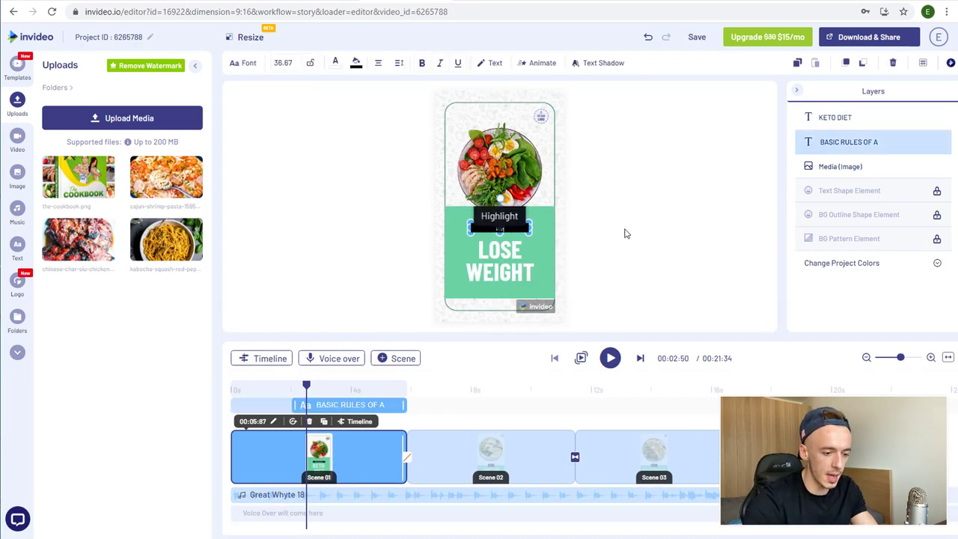
pyautogui.write('TOP 3 RECIPES TO')
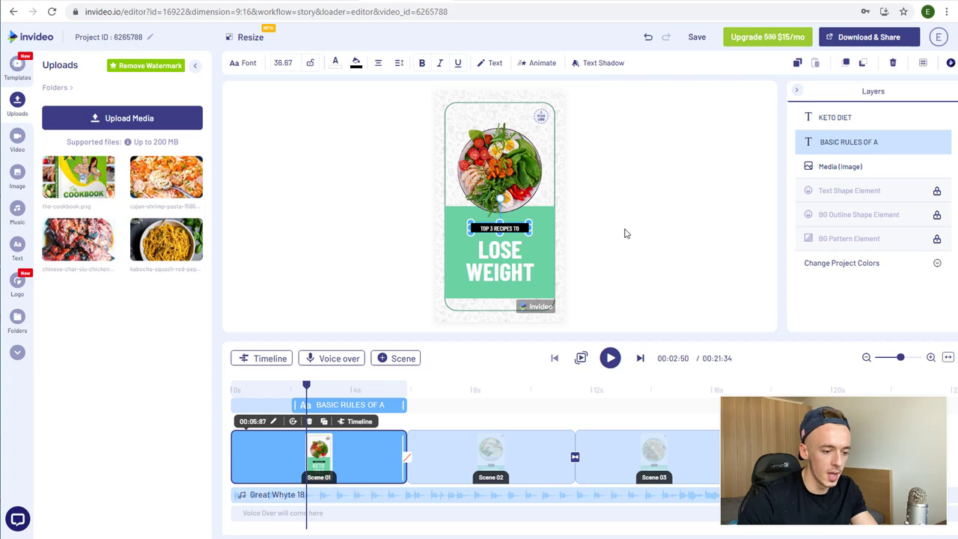
pyautogui.click(625, 234)
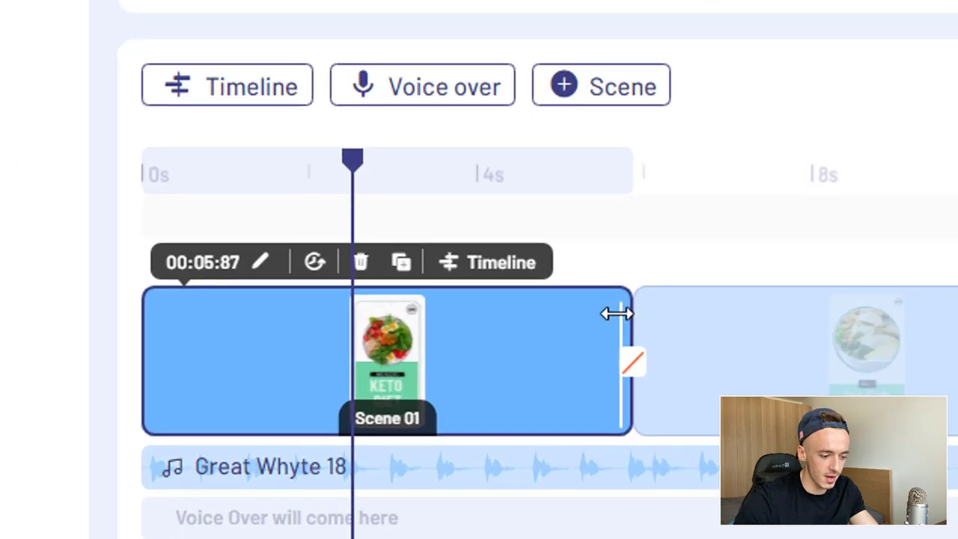
# - Shorten Scene 01 on the timeline to 00:04:04 and play the scene from its start
pyautogui.moveTo(396, 437); pyautogui.dragTo(355, 436)
pyautogui.moveTo(497, 310); pyautogui.dragTo(475, 307)
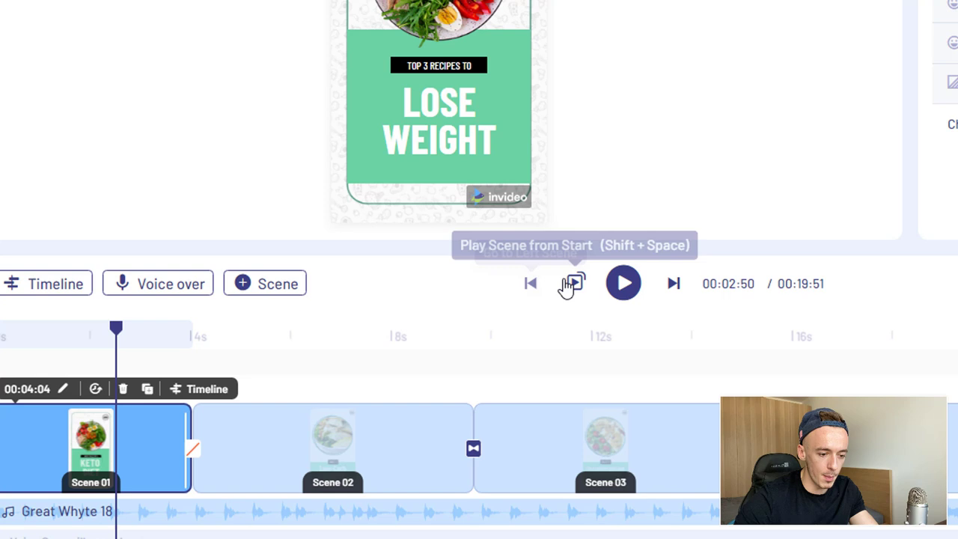
pyautogui.click(572, 286)
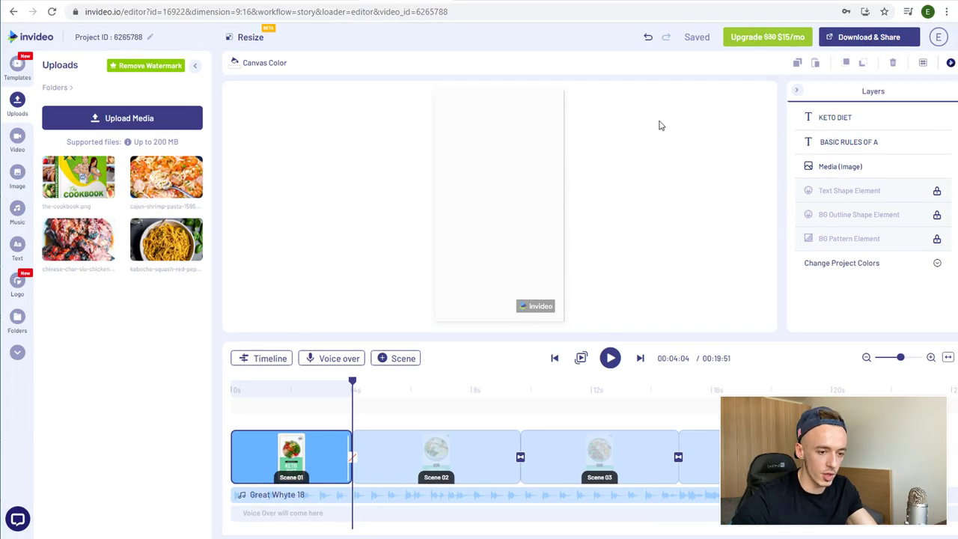
# - Open the subscription upgrade, choose the yearly Business plan and apply the coupon INCOGNITO25
pyautogui.click(746, 39)
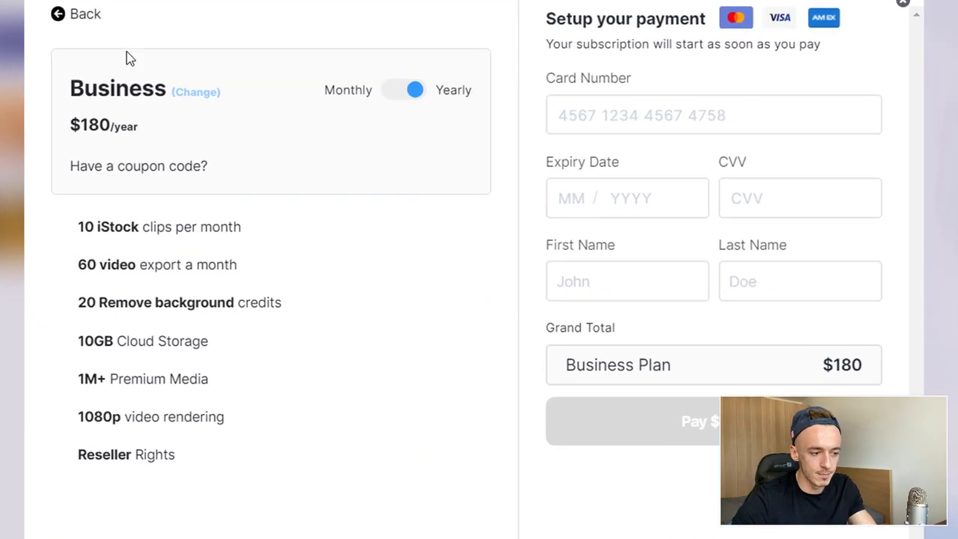
pyautogui.click(71, 20)
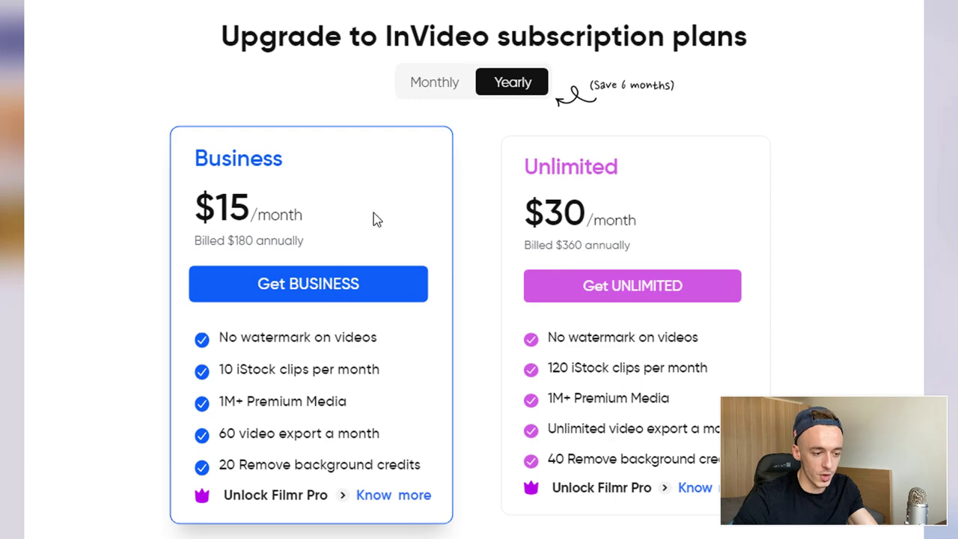
pyautogui.click(327, 282)
pyautogui.click(170, 168)
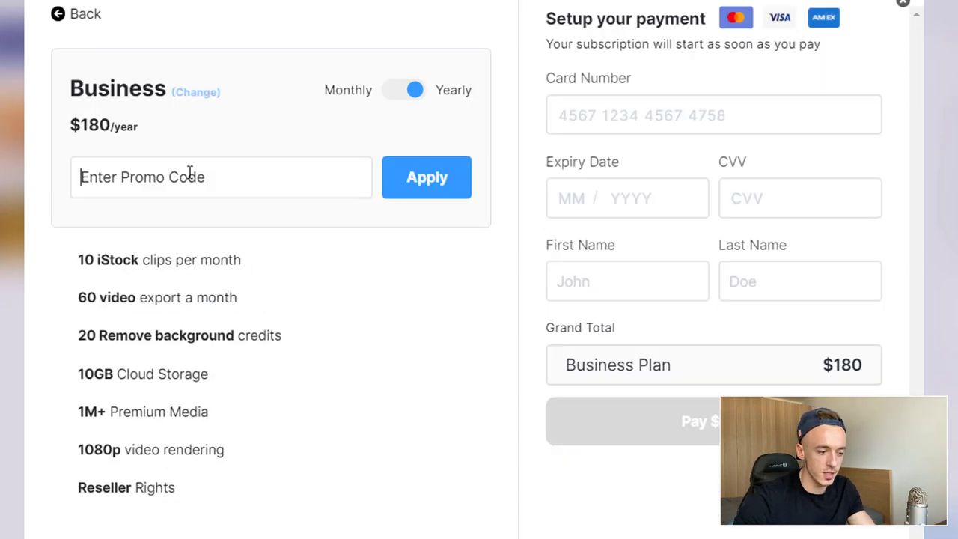
pyautogui.write('INCOGNITO25')
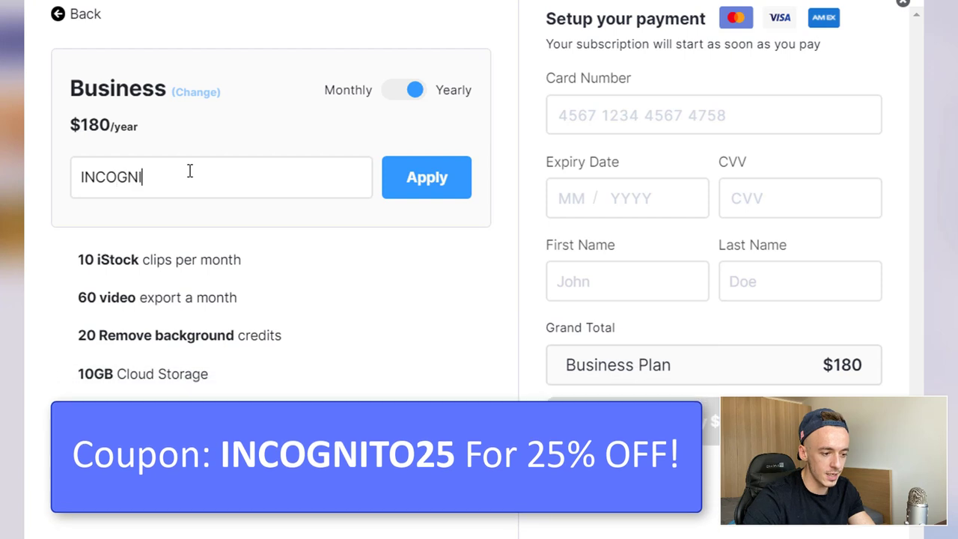
pyautogui.click(429, 192)
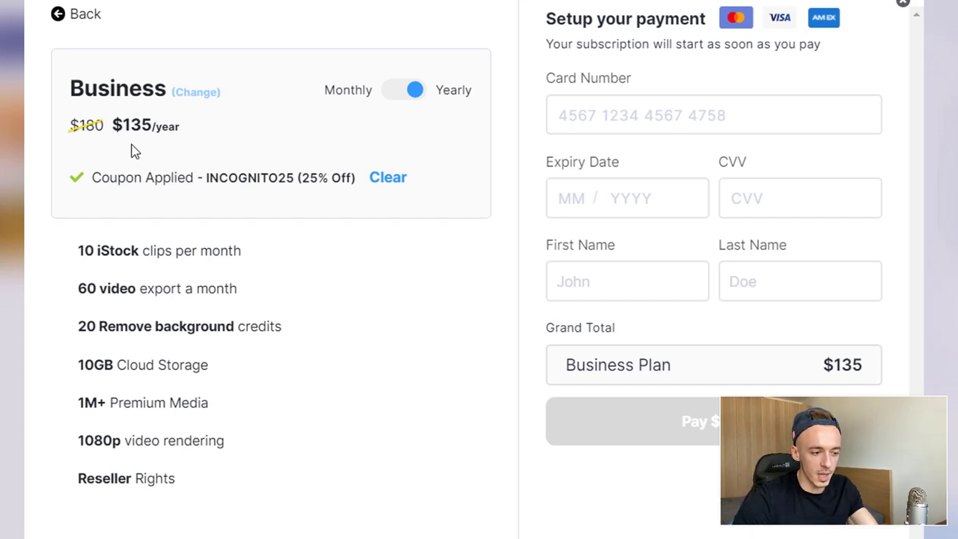
# - Switch the Business plan to monthly billing, then close the checkout and the help pop-up without paying
pyautogui.click(404, 93)
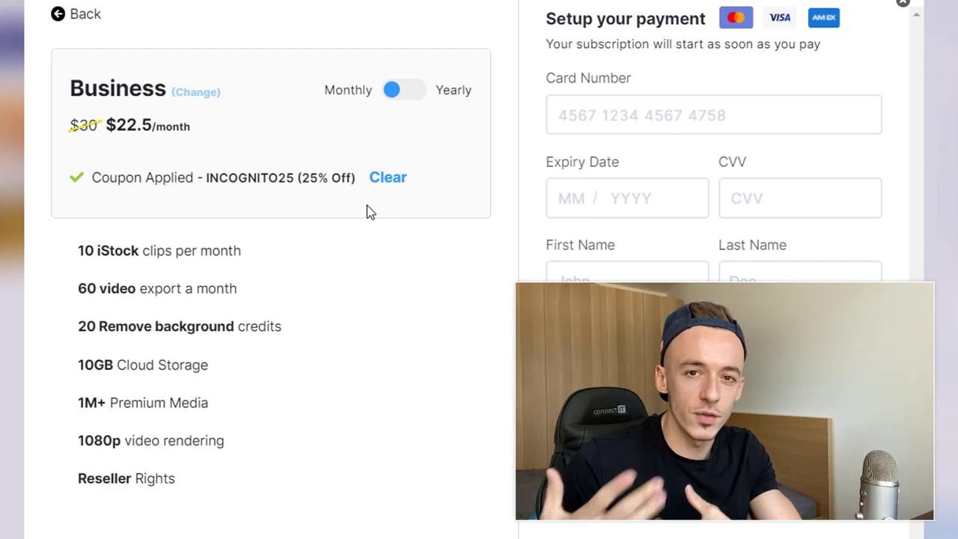
pyautogui.click(904, 3)
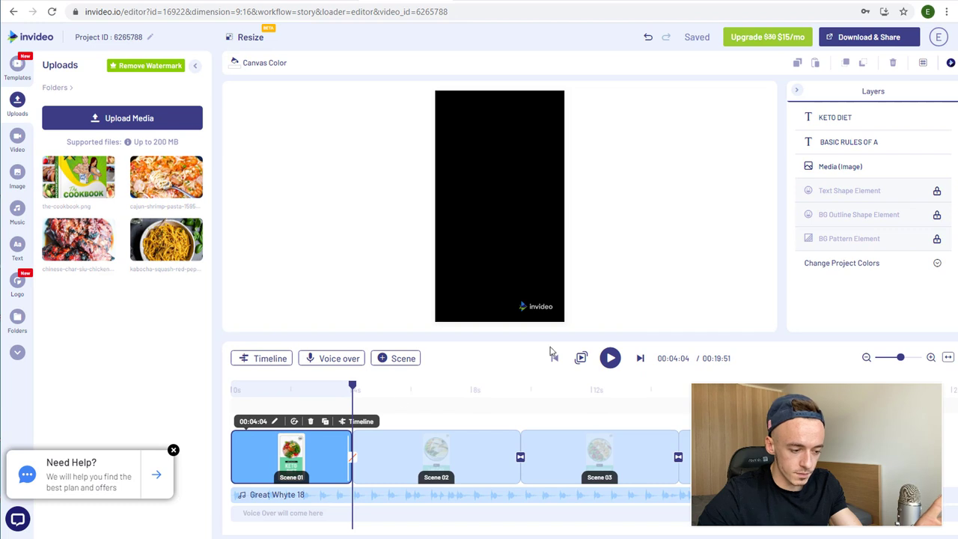
pyautogui.click(175, 451)
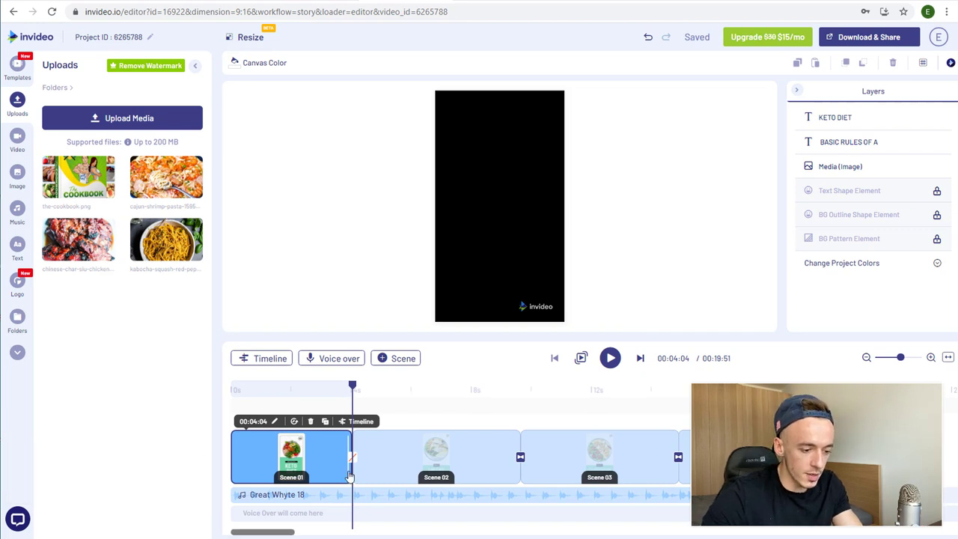
# - Preview Scene 01, and change the small black caption in Scene 02 to "RECIPE 1"
pyautogui.click(581, 359)
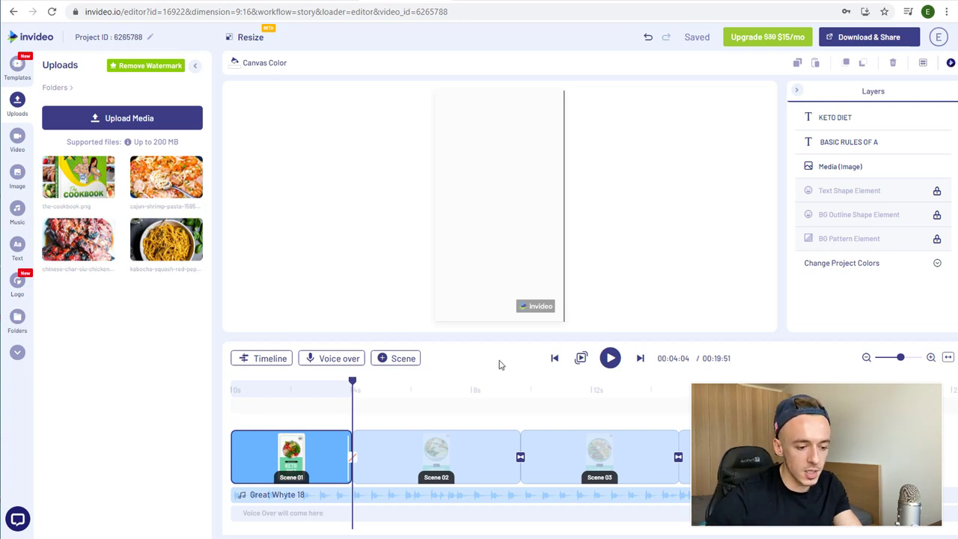
pyautogui.click(416, 443)
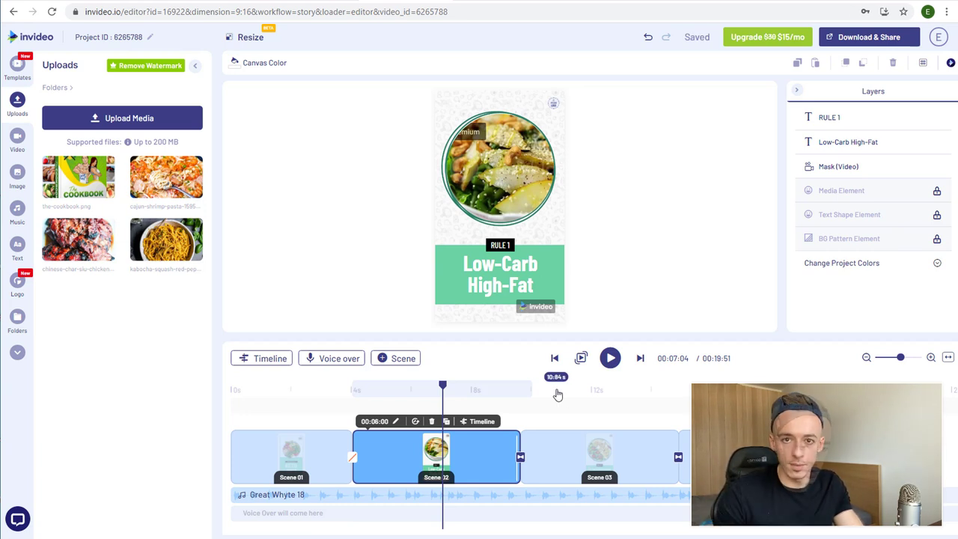
pyautogui.click(500, 245)
pyautogui.write('RECIP')
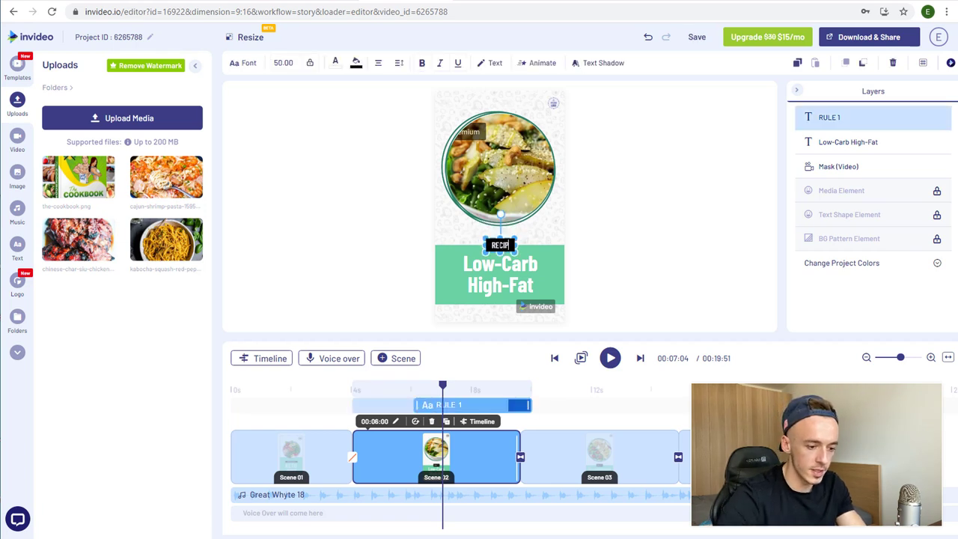
pyautogui.click(653, 241)
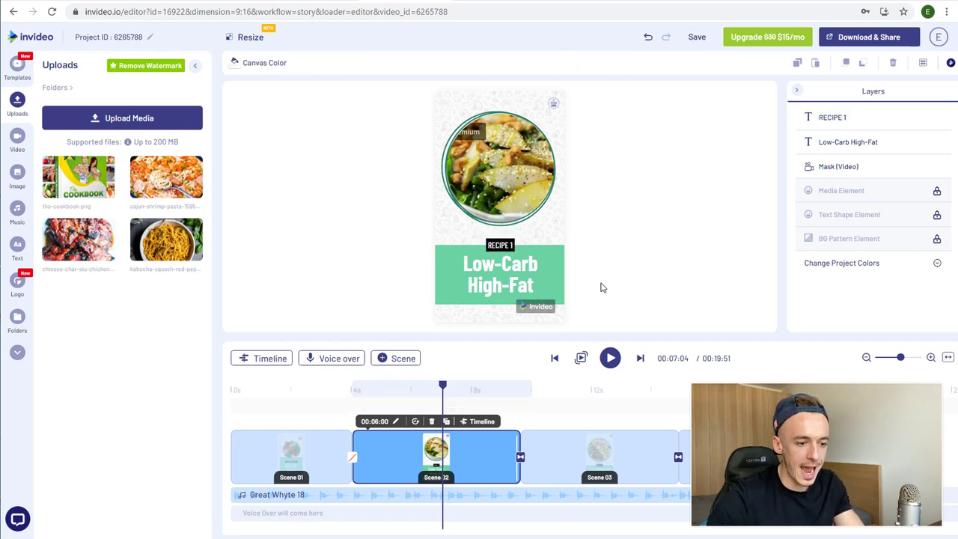
# - Copy "Creamy Kabocha Squash" from the Women's Health recipe page and paste it over the Scene 02 headline
pyautogui.click(683, 3)
pyautogui.scroll(4, 459, 299)
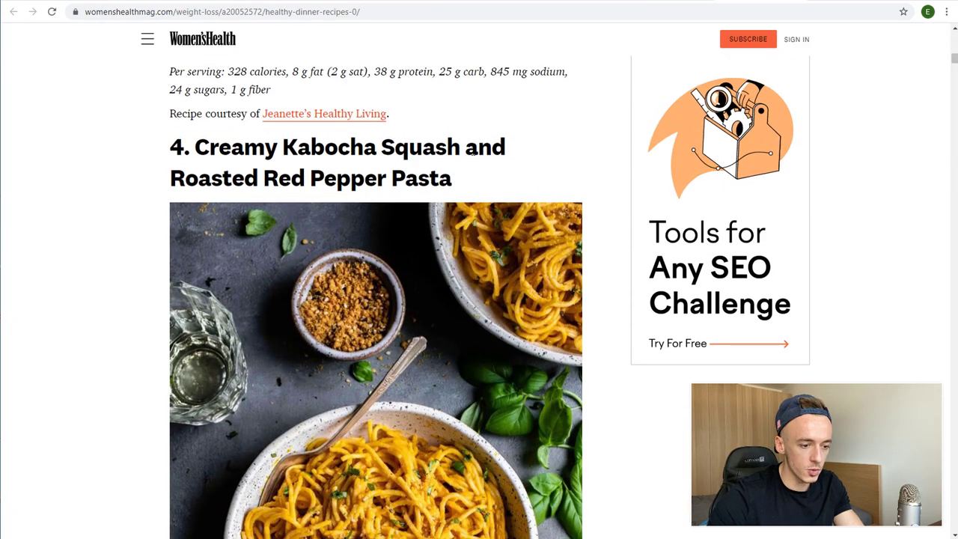
pyautogui.moveTo(196, 147); pyautogui.dragTo(459, 146)
pyautogui.hotkey('ctrl', 'c')
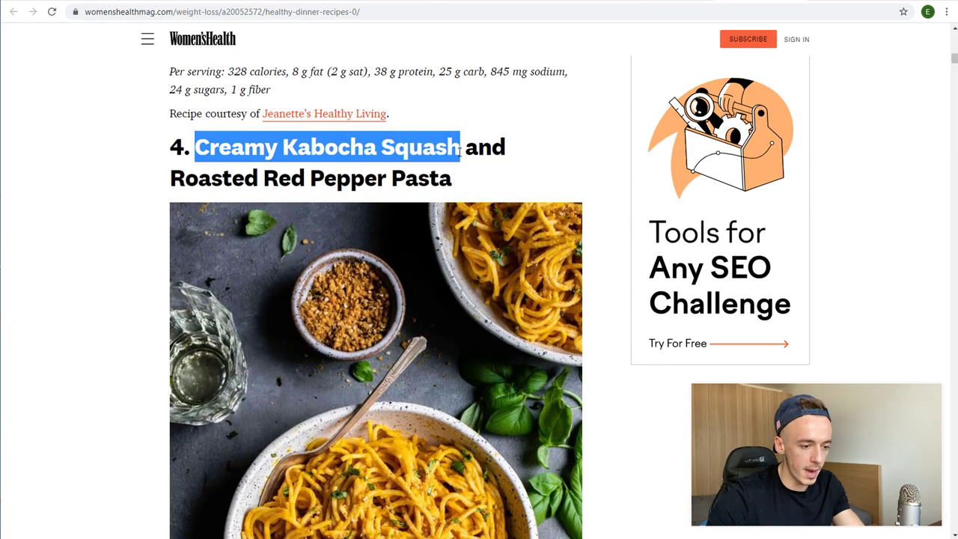
pyautogui.click(424, 3)
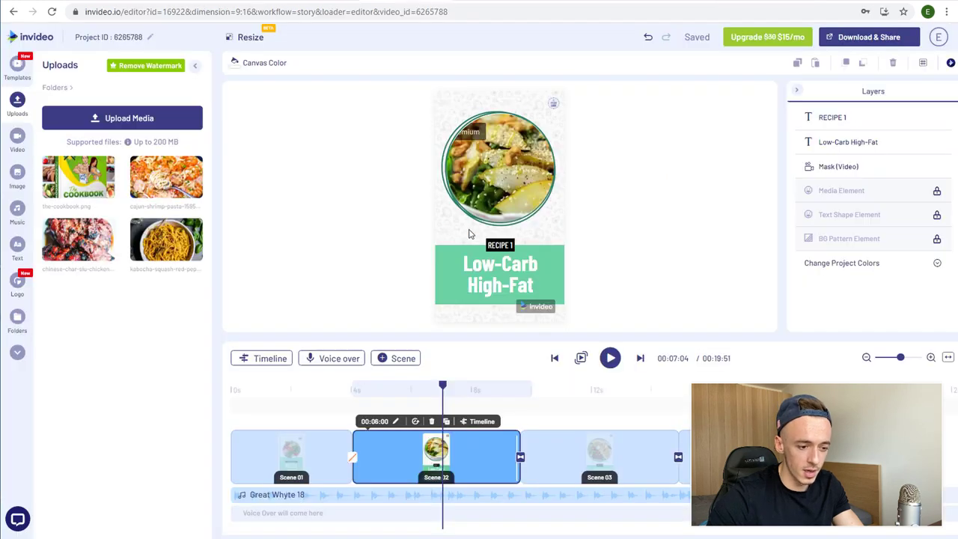
pyautogui.doubleClick(496, 266)
pyautogui.hotkey('ctrl', 'a')
pyautogui.hotkey('ctrl', 'v')
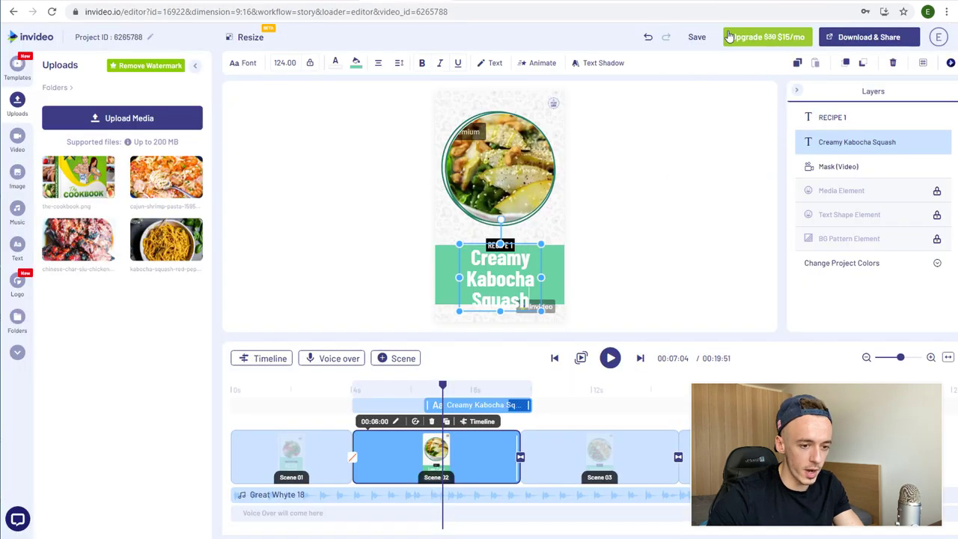
# - Copy the full title "Creamy Kabocha Squash and Roasted Red Pepper Pasta" from the recipe page and replace the Scene 02 headline with it
pyautogui.hotkey('ctrl', 'shift', 'Tab')
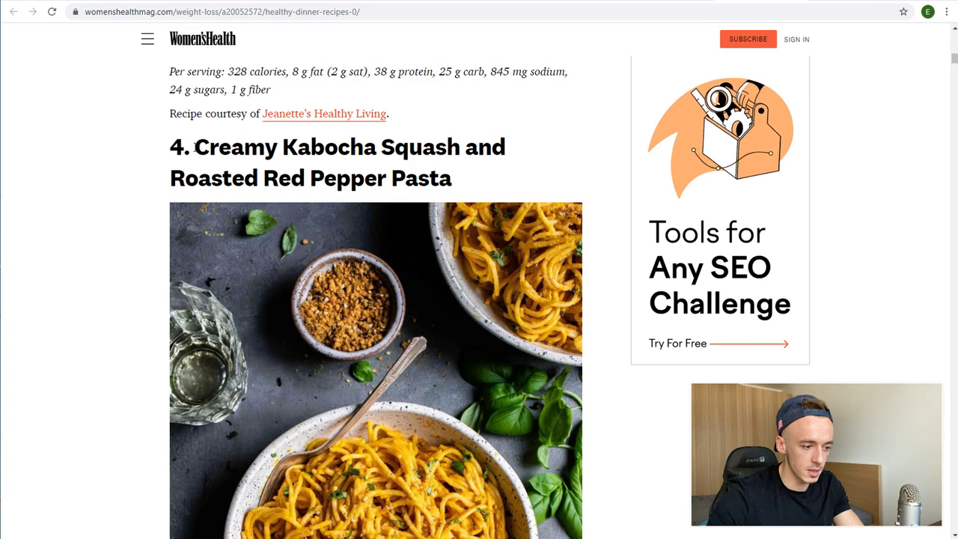
pyautogui.moveTo(195, 147); pyautogui.dragTo(462, 185)
pyautogui.hotkey('ctrl', 'c')
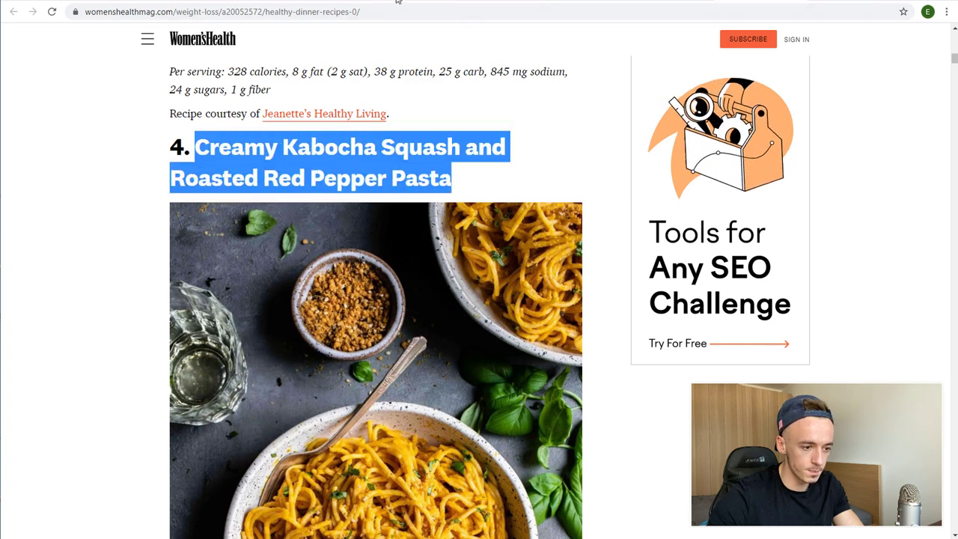
pyautogui.click(491, 3)
pyautogui.doubleClick(511, 290)
pyautogui.hotkey('ctrl', 'a')
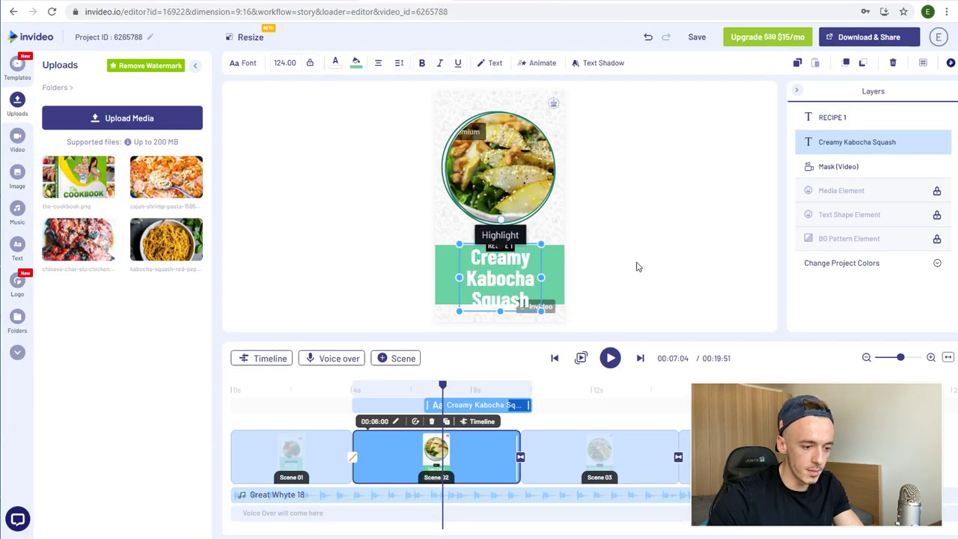
pyautogui.hotkey('ctrl', 'v')
# - Fit the Scene 02 headline's text box over the green banner, lowering its upper edge and widening it to nearly the banner's width
pyautogui.click(505, 155)
pyautogui.moveTo(500, 143); pyautogui.dragTo(500, 259)
pyautogui.moveTo(459, 292); pyautogui.dragTo(437, 291)
pyautogui.moveTo(540, 291); pyautogui.dragTo(557, 291)
pyautogui.moveTo(498, 260); pyautogui.dragTo(497, 251)
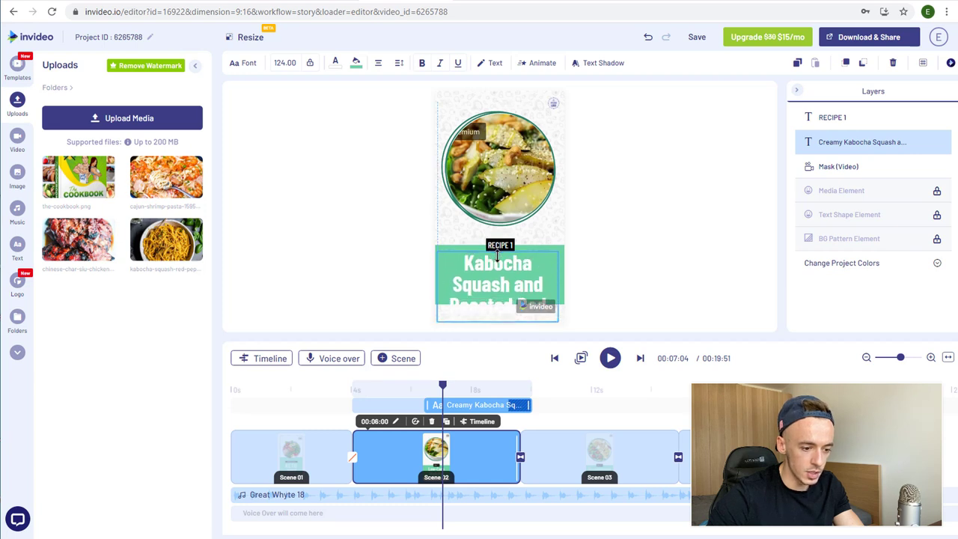
# - Try font sizes 64, 72 and 96 on the Scene 02 headline
pyautogui.doubleClick(497, 270)
pyautogui.click(284, 63)
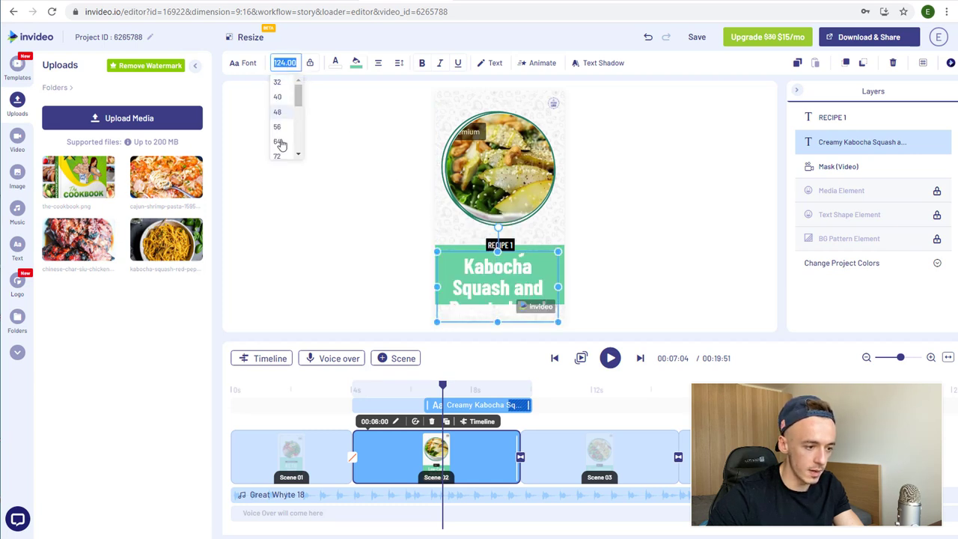
pyautogui.click(284, 144)
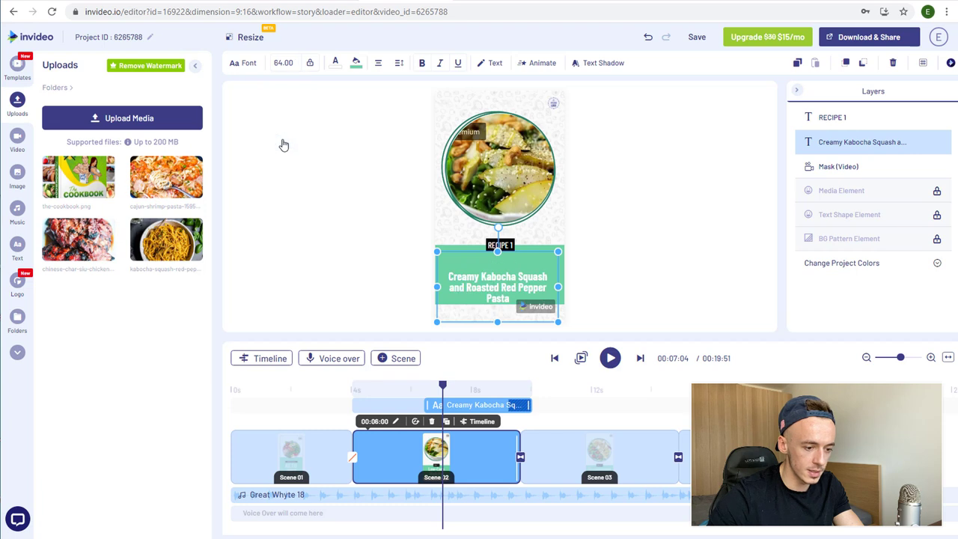
pyautogui.click(282, 63)
pyautogui.click(277, 157)
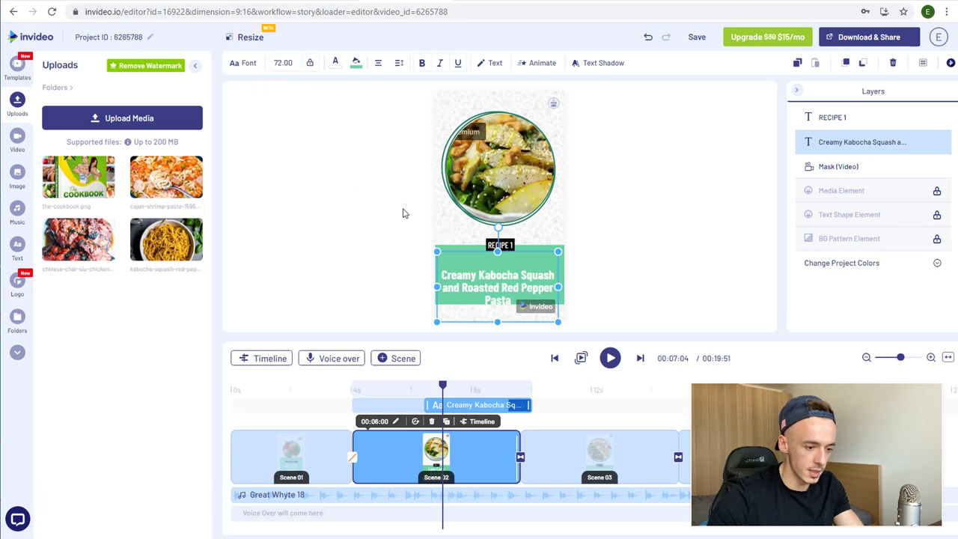
pyautogui.click(283, 63)
pyautogui.scroll(-3, 285, 143)
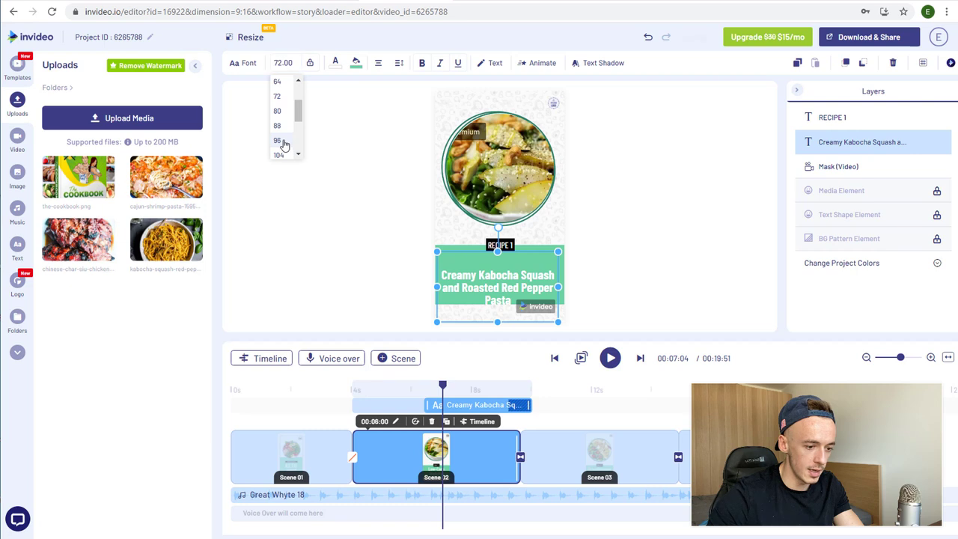
pyautogui.click(277, 141)
pyautogui.click(639, 242)
# - Shorten the headline's text box to the green banner, set its font size to 80, and nudge it slightly upward
pyautogui.doubleClick(511, 277)
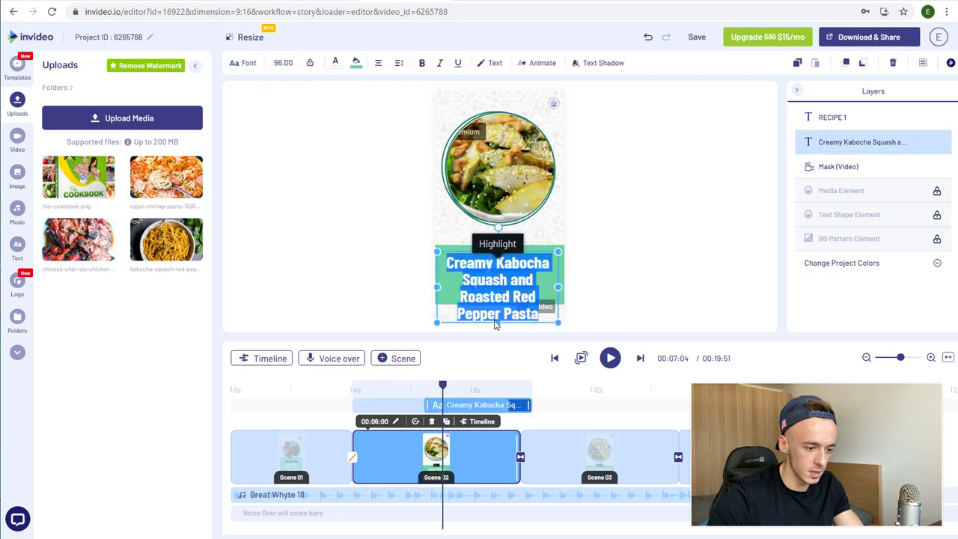
pyautogui.moveTo(498, 326); pyautogui.dragTo(497, 307)
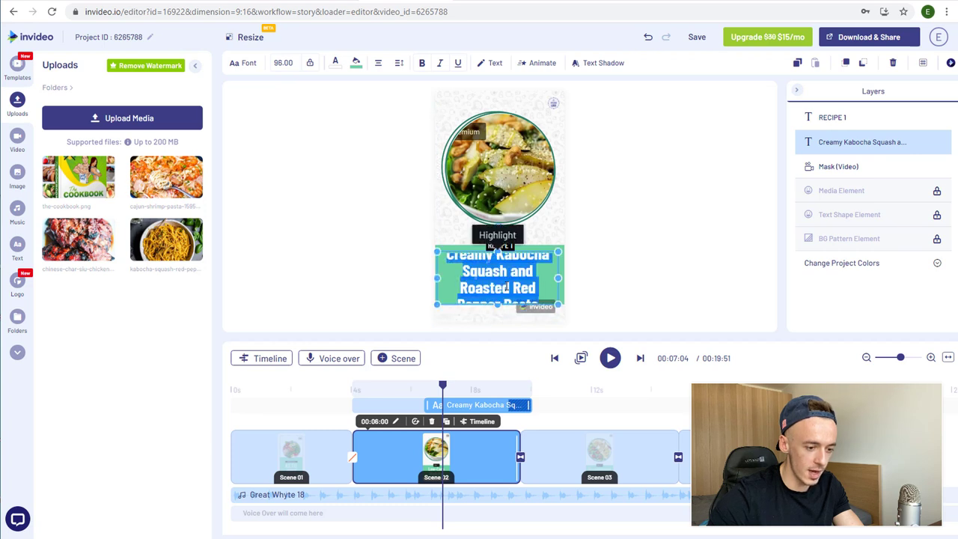
pyautogui.click(289, 64)
pyautogui.scroll(-2, 298, 155)
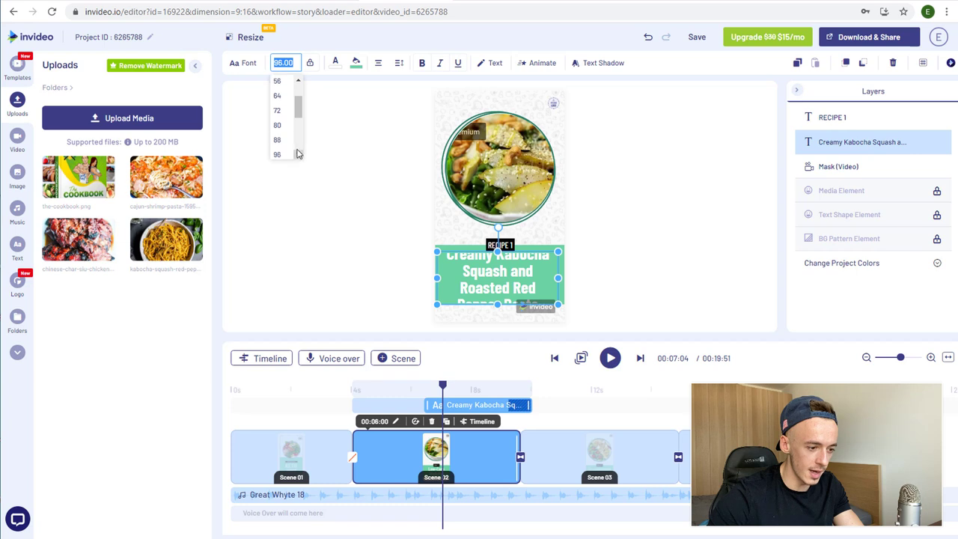
pyautogui.click(282, 138)
pyautogui.click(635, 242)
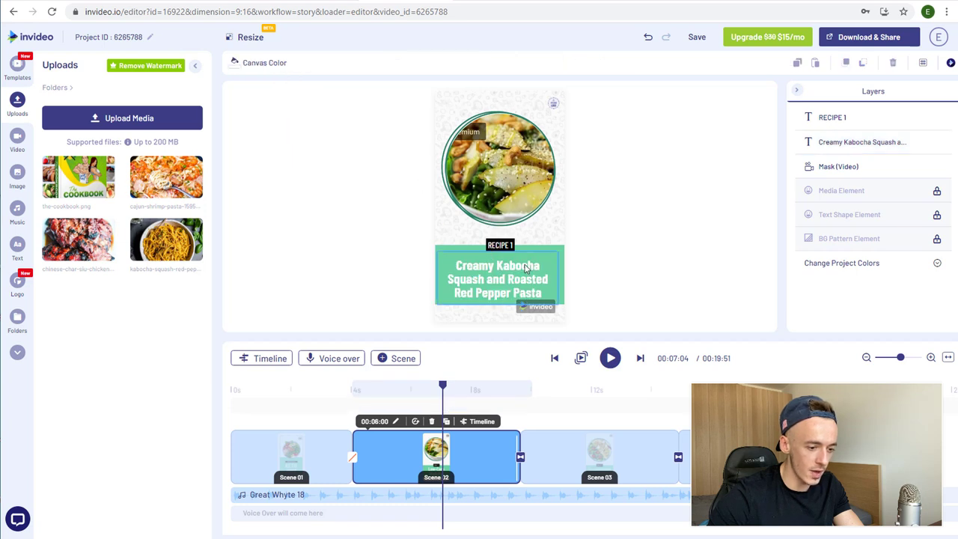
pyautogui.click(520, 275)
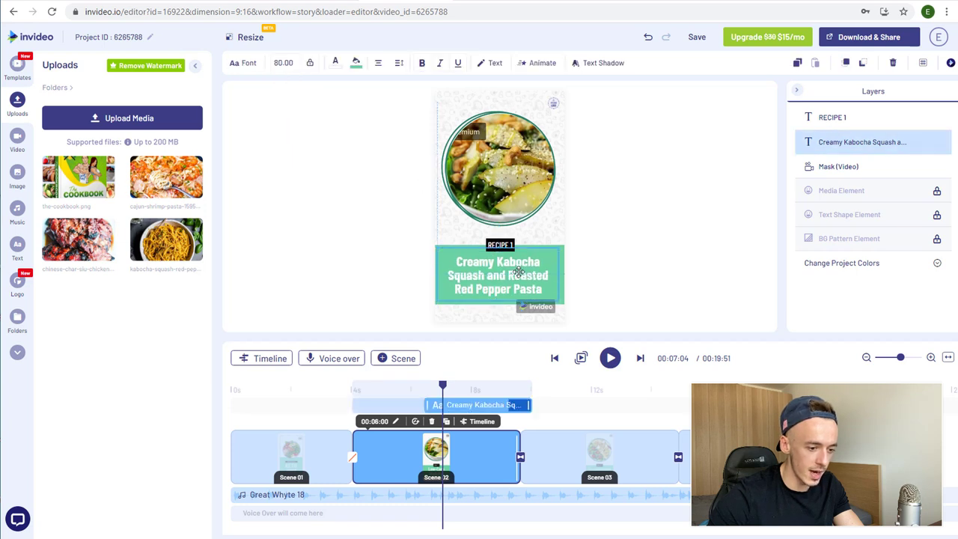
pyautogui.click(602, 252)
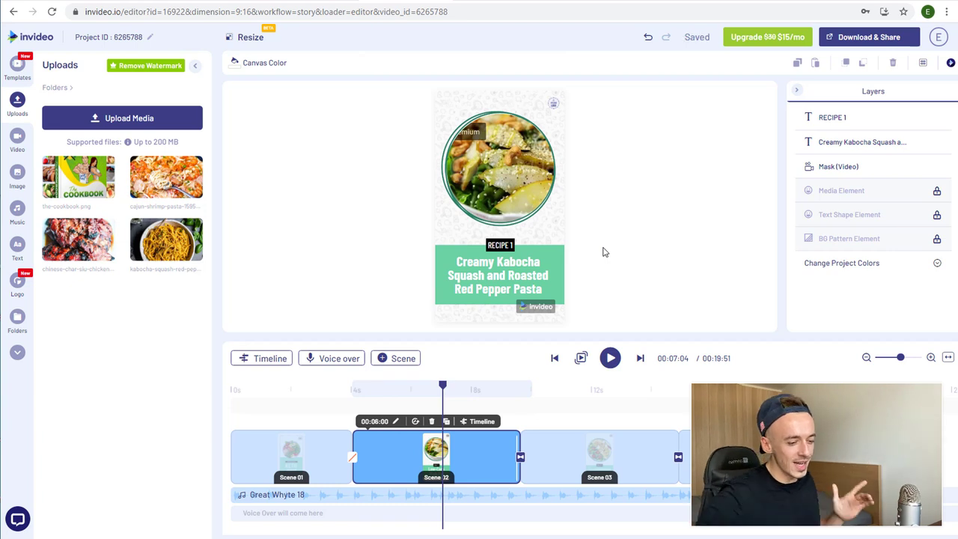
# - Replace the circular salad clip in Scene 02 with the masked kabocha squash pasta photo and give it the Zoom From Up entrance animation
pyautogui.click(527, 167)
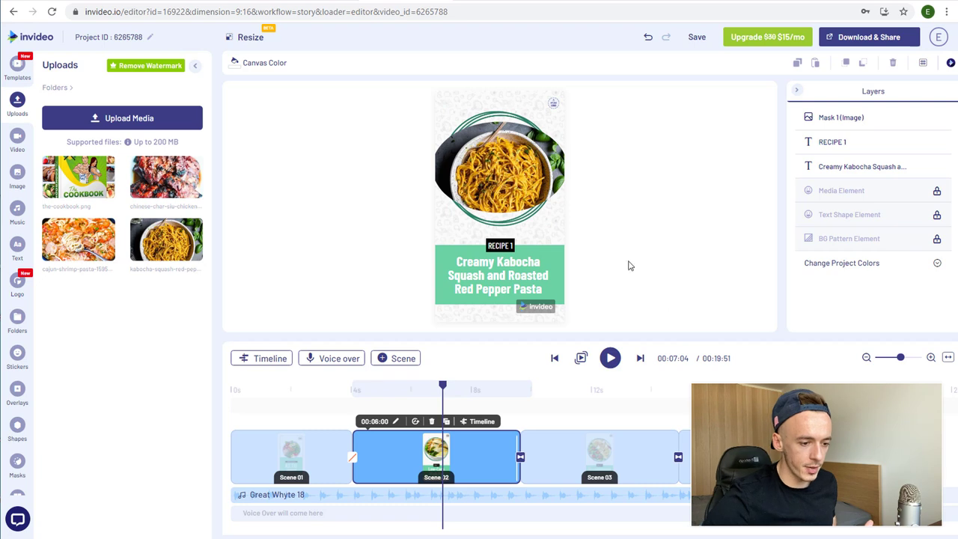
pyautogui.click(529, 165)
pyautogui.click(529, 164)
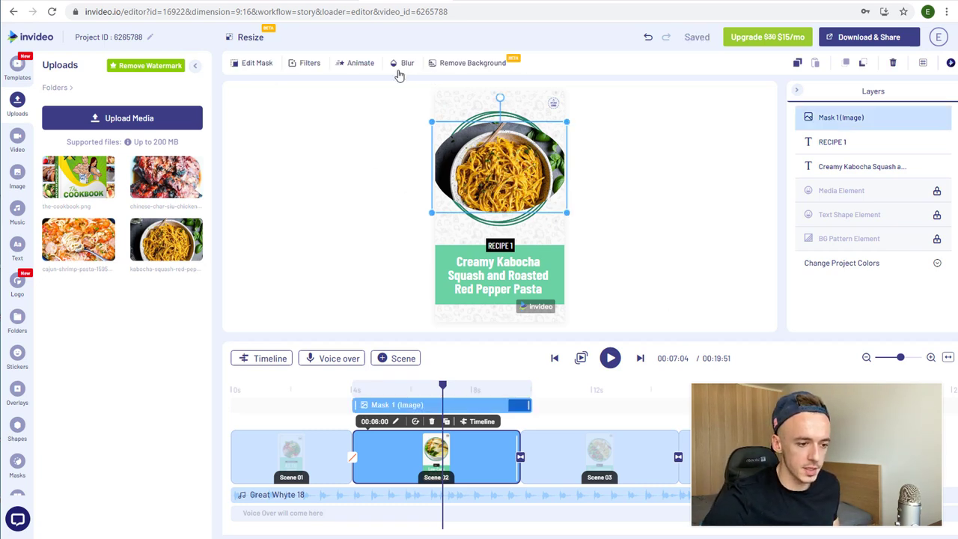
pyautogui.click(355, 64)
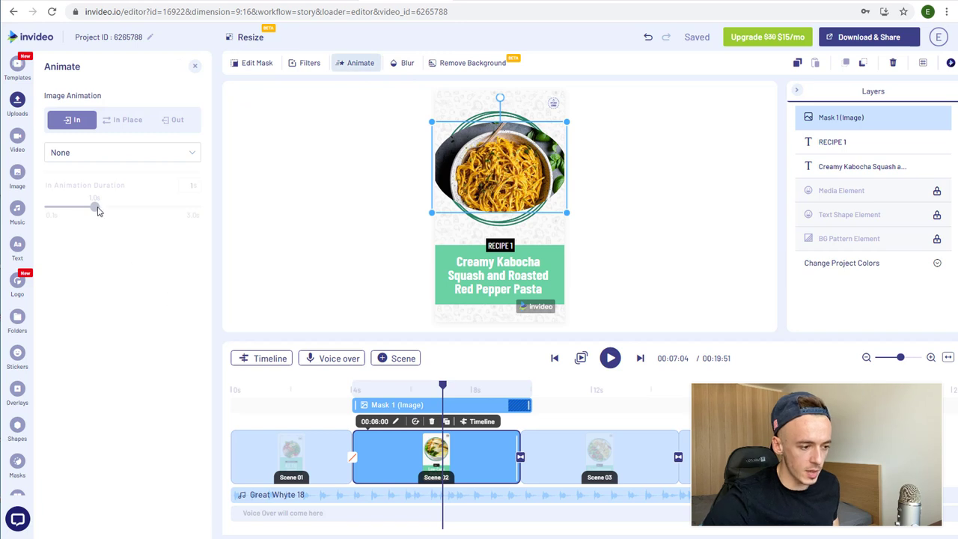
pyautogui.click(75, 153)
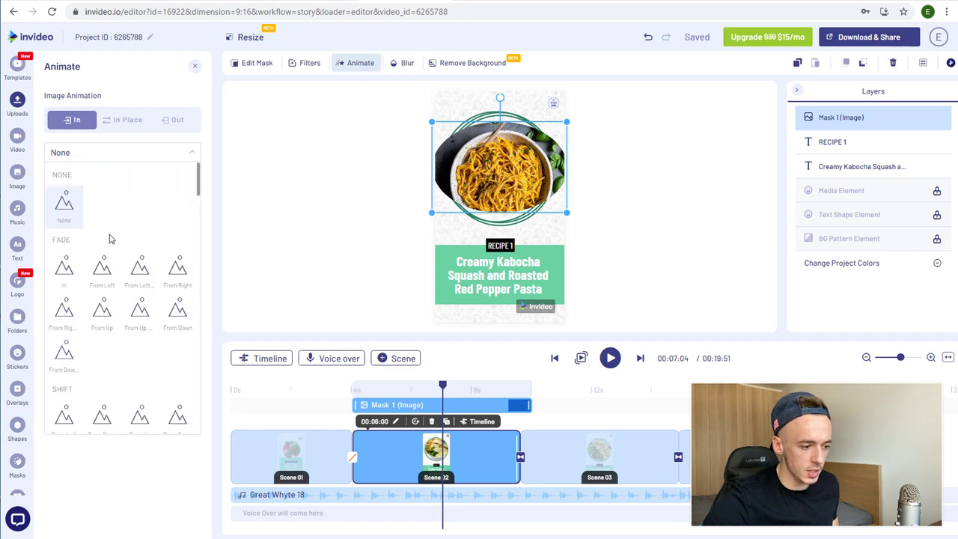
pyautogui.scroll(-2, 112, 262)
pyautogui.scroll(-5, 127, 278)
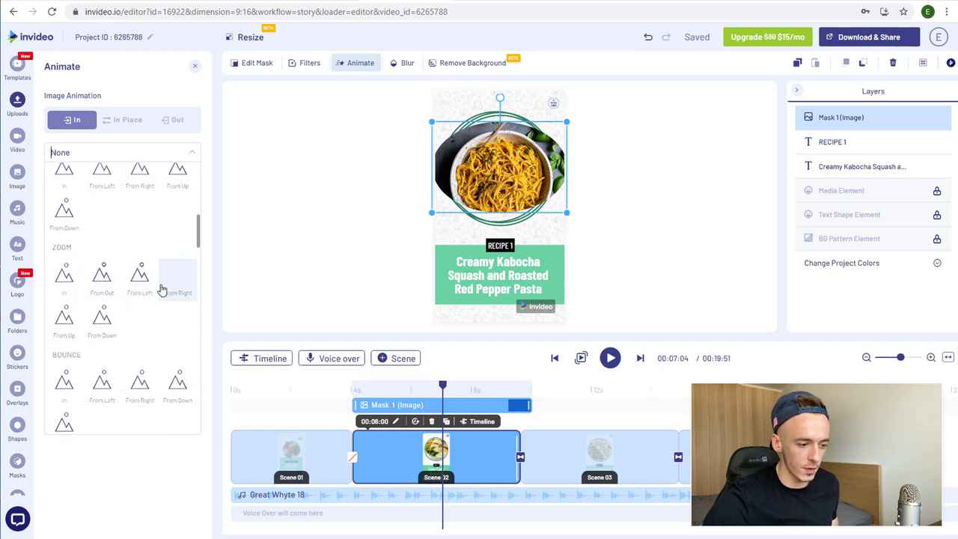
pyautogui.click(64, 324)
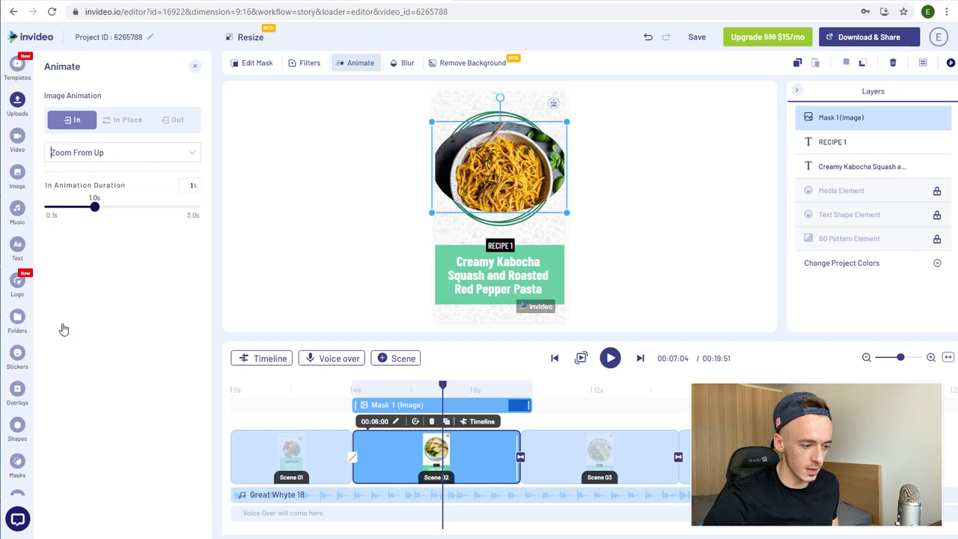
# - Play Scene 02 to check the photo's entrance animation, and look over the two scenes that follow
pyautogui.click(581, 358)
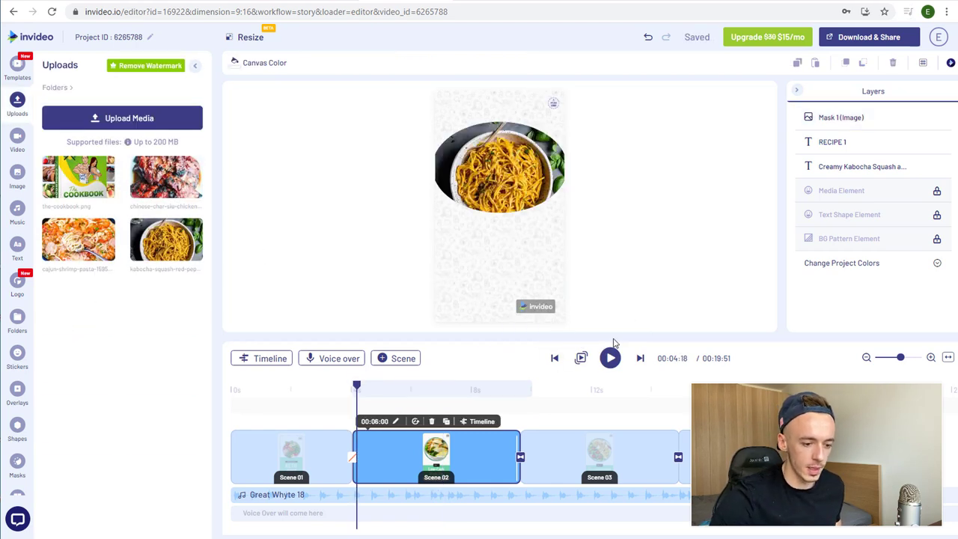
pyautogui.click(581, 358)
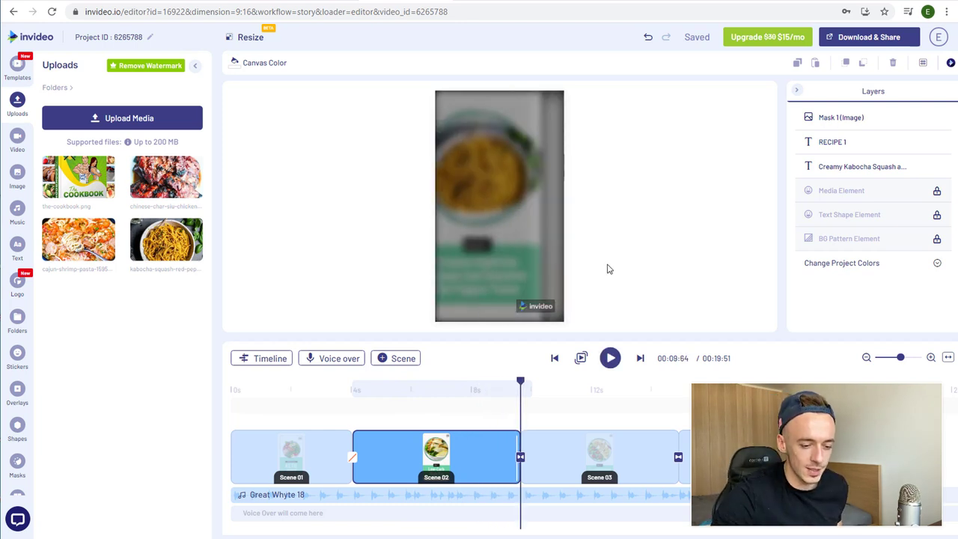
pyautogui.click(465, 396)
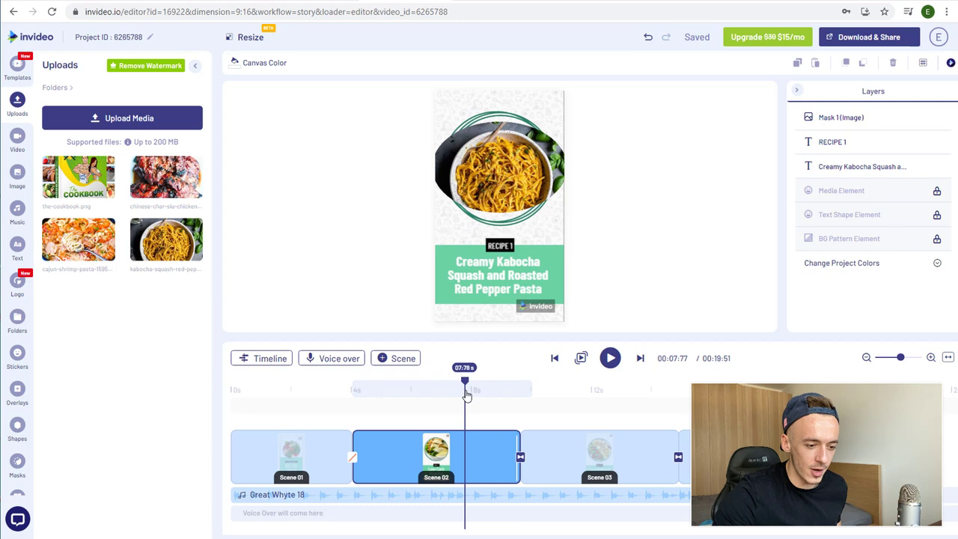
pyautogui.click(610, 460)
pyautogui.click(742, 457)
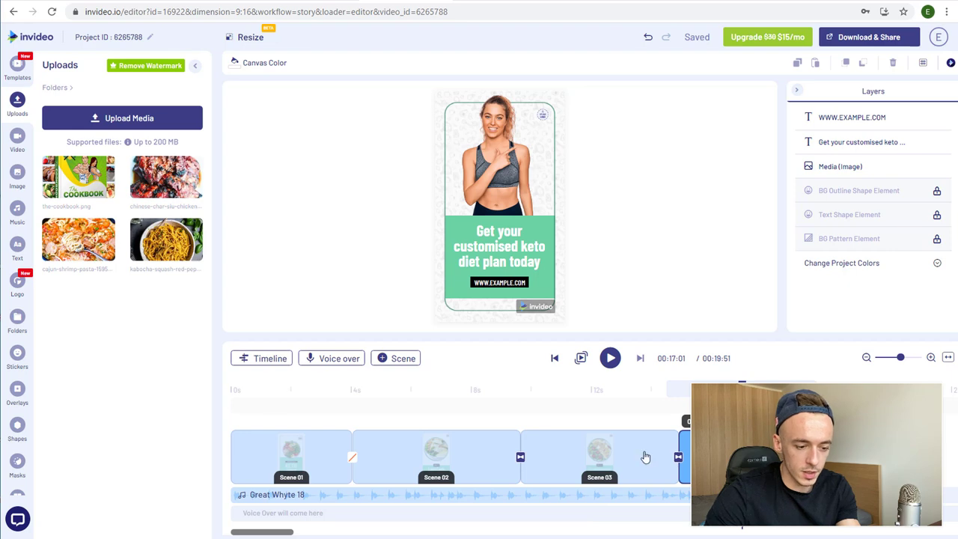
# - Duplicate Scene 02 to get a second recipe scene directly after it
pyautogui.click(438, 458)
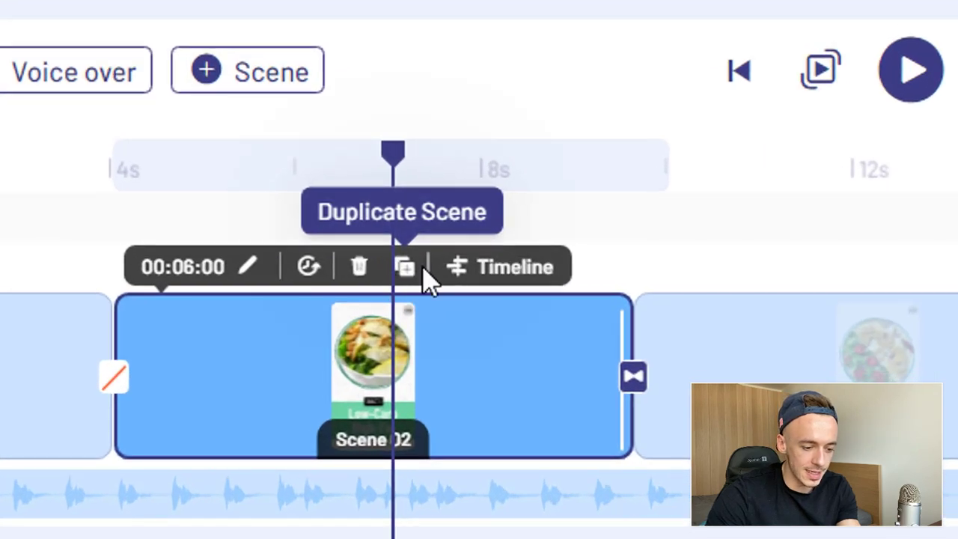
pyautogui.click(446, 421)
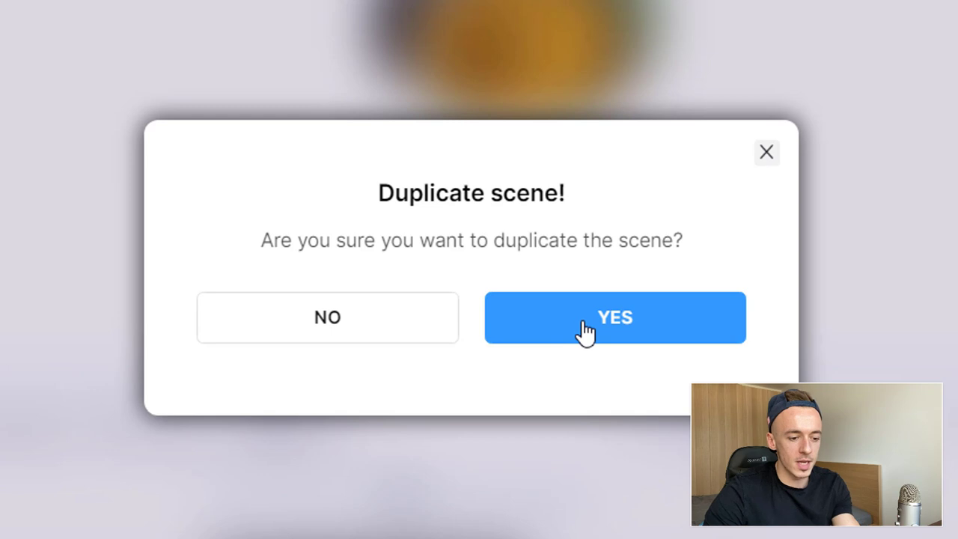
pyautogui.click(583, 331)
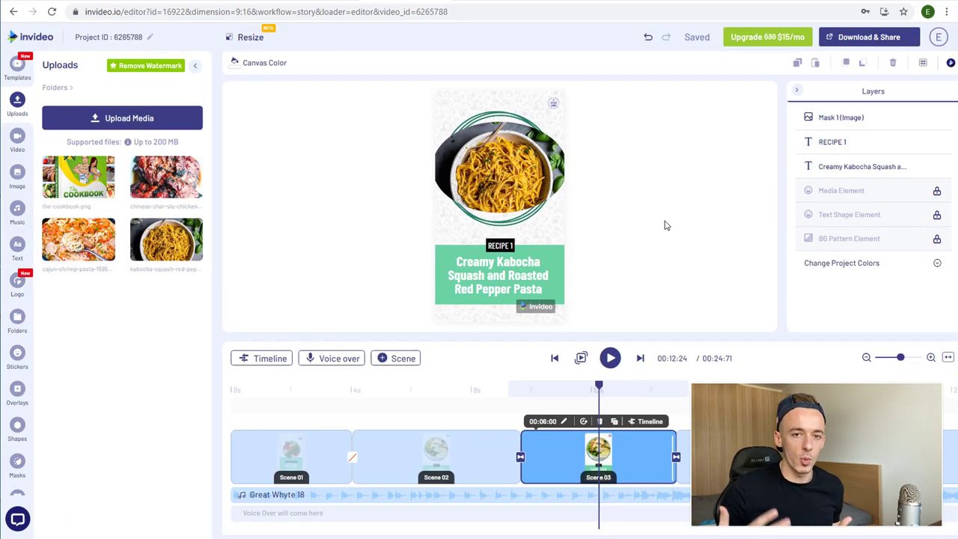
# - Duplicate Scene 03 for a third recipe, and replace the original Scene 03's pasta photo with the Chinese char siu chicken photo
pyautogui.click(614, 421)
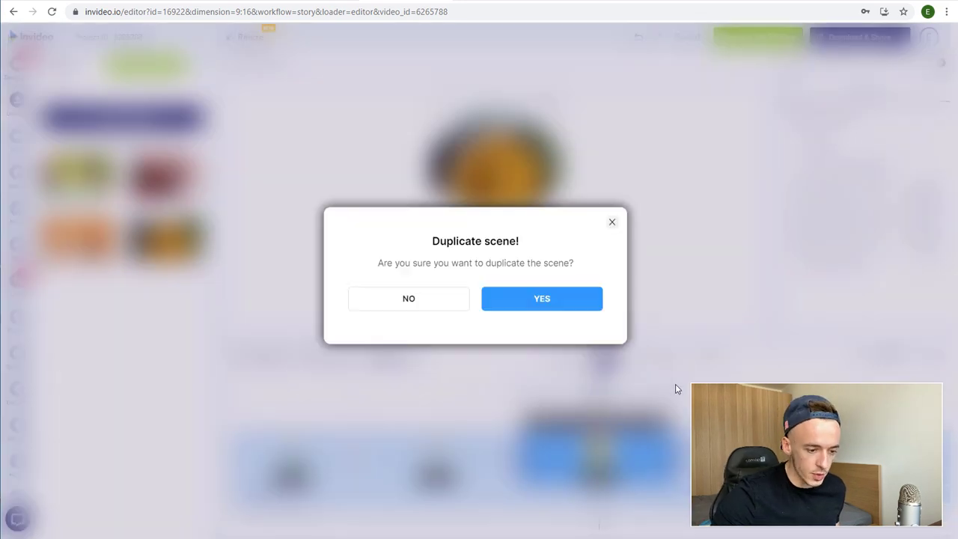
pyautogui.click(568, 313)
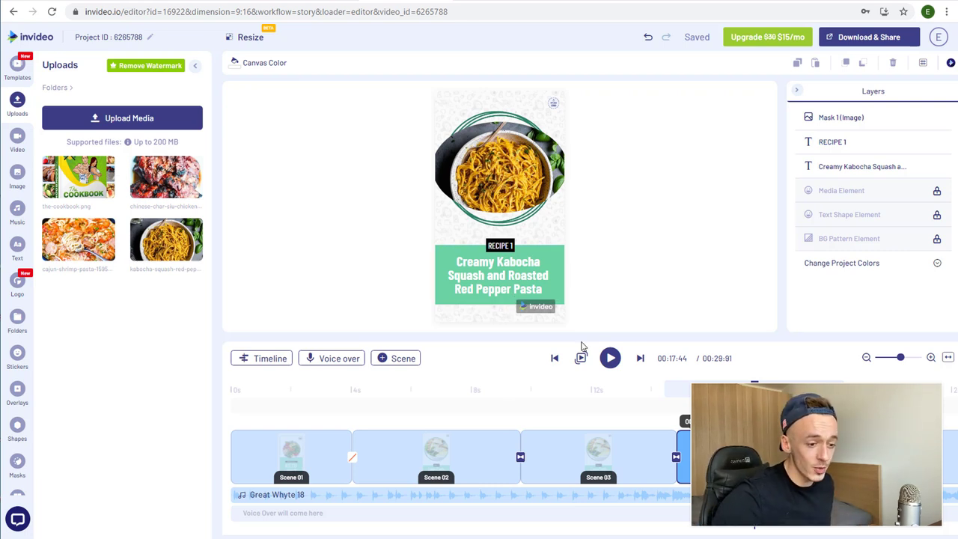
pyautogui.click(601, 447)
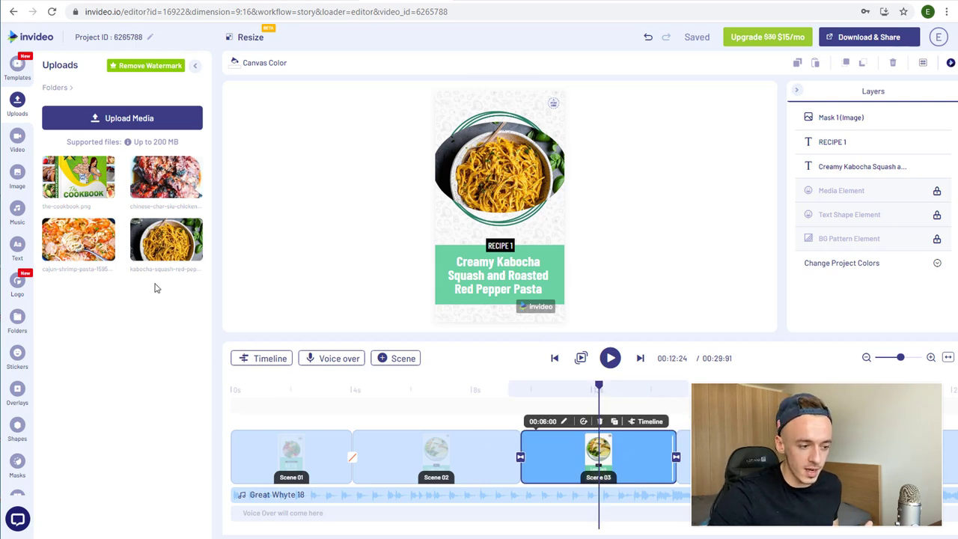
pyautogui.moveTo(150, 174); pyautogui.dragTo(510, 178)
pyautogui.click(427, 359)
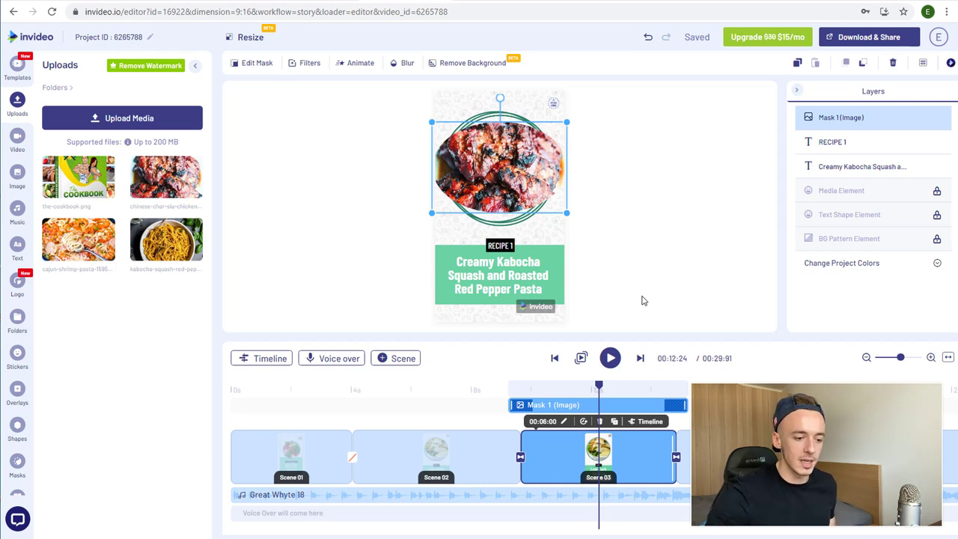
# - Change Scene 03's label to RECIPE 2 and its title to "Slow Grilled Chinese Char Siu Chicken", copied from the Women's Health article
pyautogui.click(512, 249)
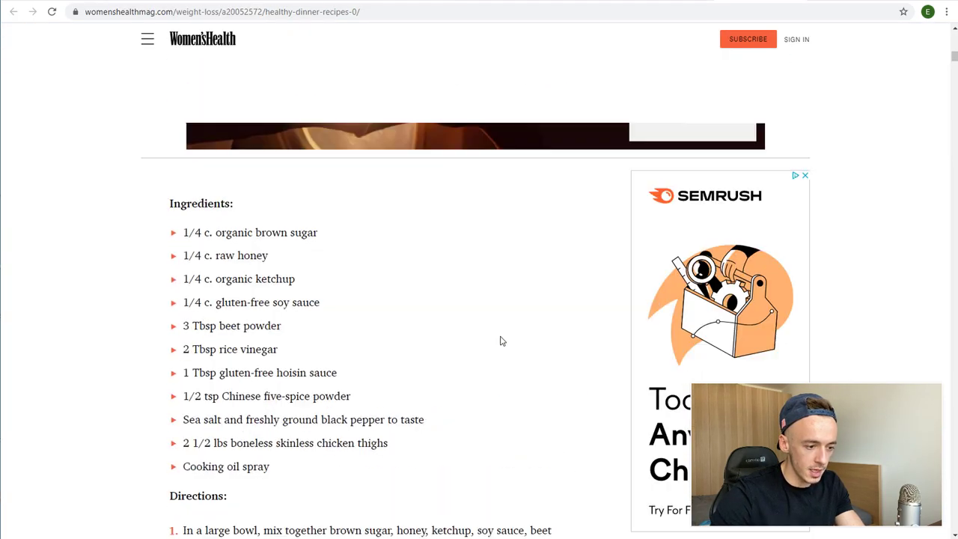
pyautogui.scroll(10, 501, 340)
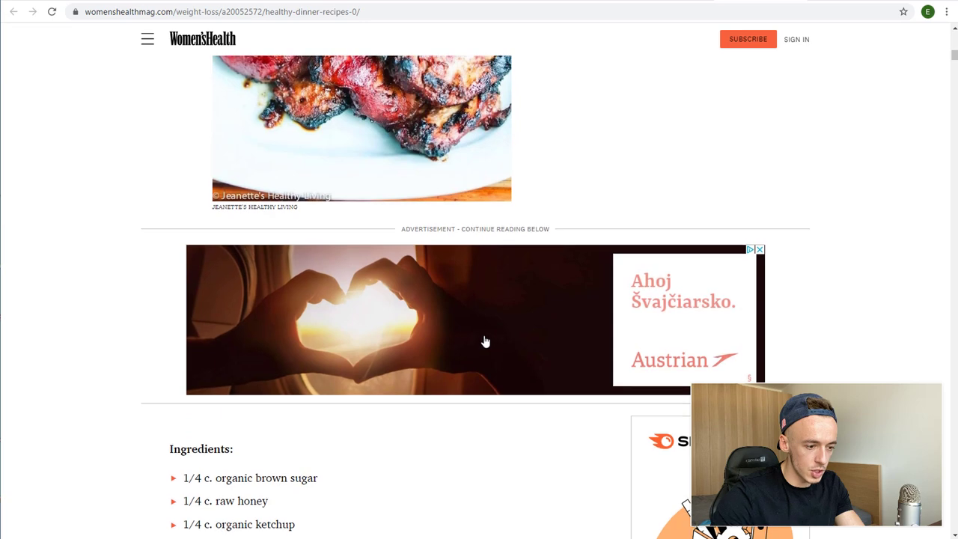
pyautogui.moveTo(193, 350); pyautogui.dragTo(278, 385)
pyautogui.hotkey('ctrl', 'c')
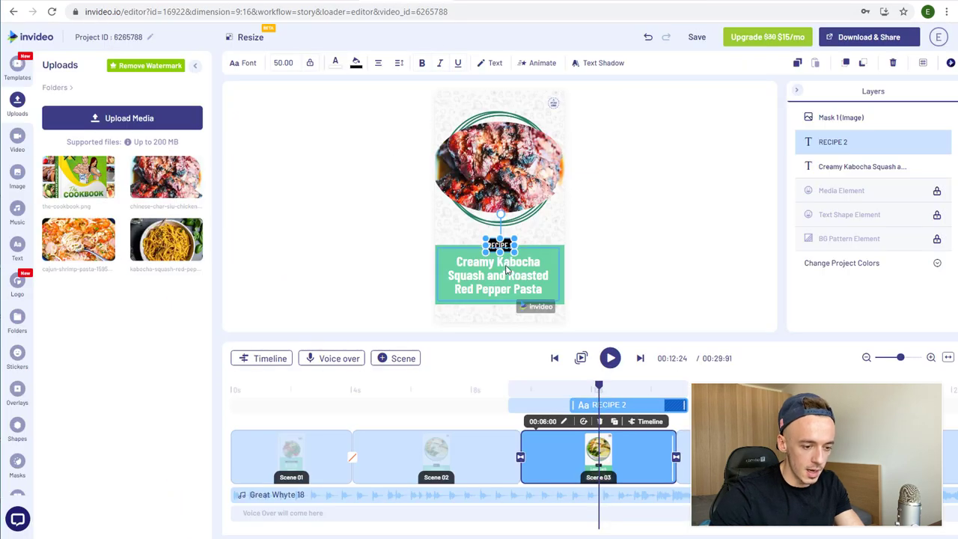
pyautogui.doubleClick(503, 274)
pyautogui.hotkey('ctrl', 'a')
pyautogui.hotkey('ctrl', 'v')
pyautogui.click(636, 279)
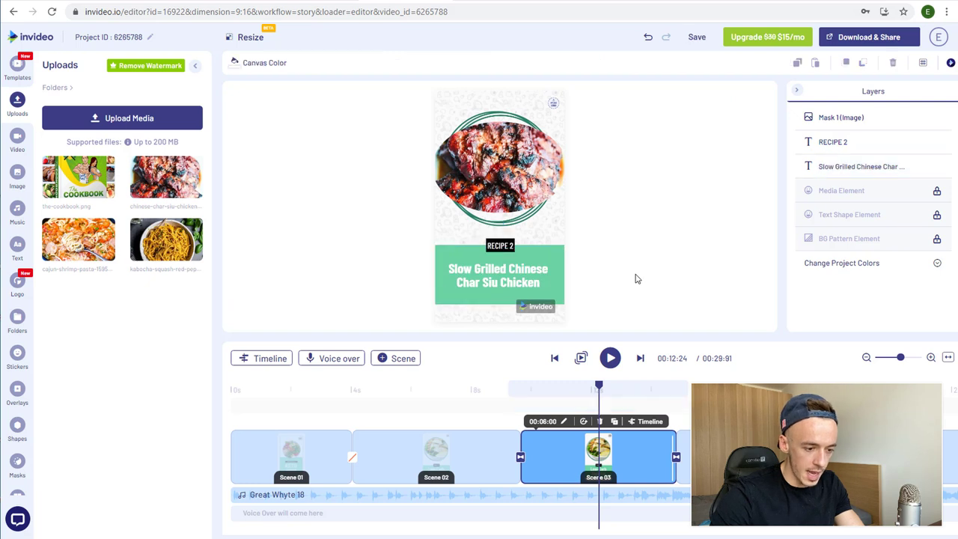
# - Replace the pasta photo in Scene 04 with the cajun shrimp pasta photo and change the scene's label to RECIPE 3
pyautogui.click(754, 453)
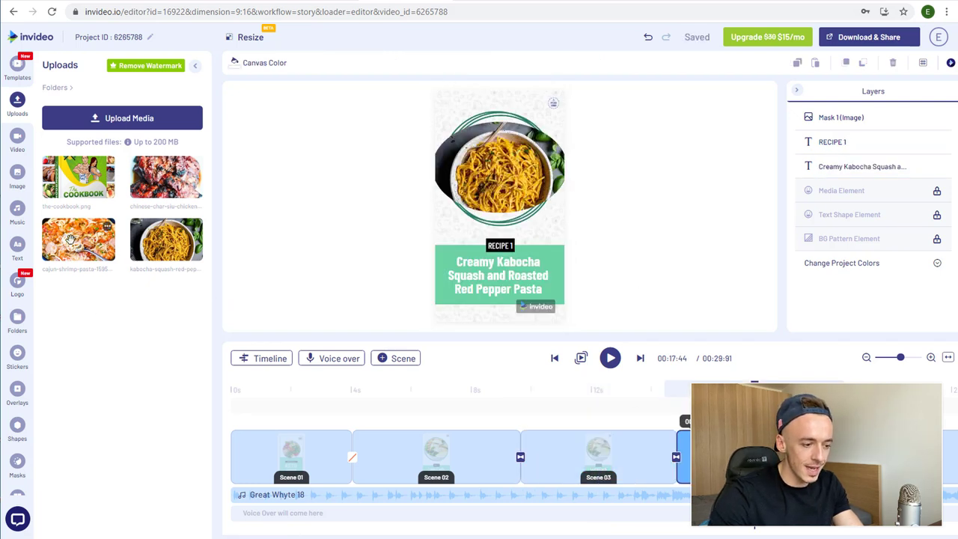
pyautogui.moveTo(129, 254); pyautogui.dragTo(516, 171)
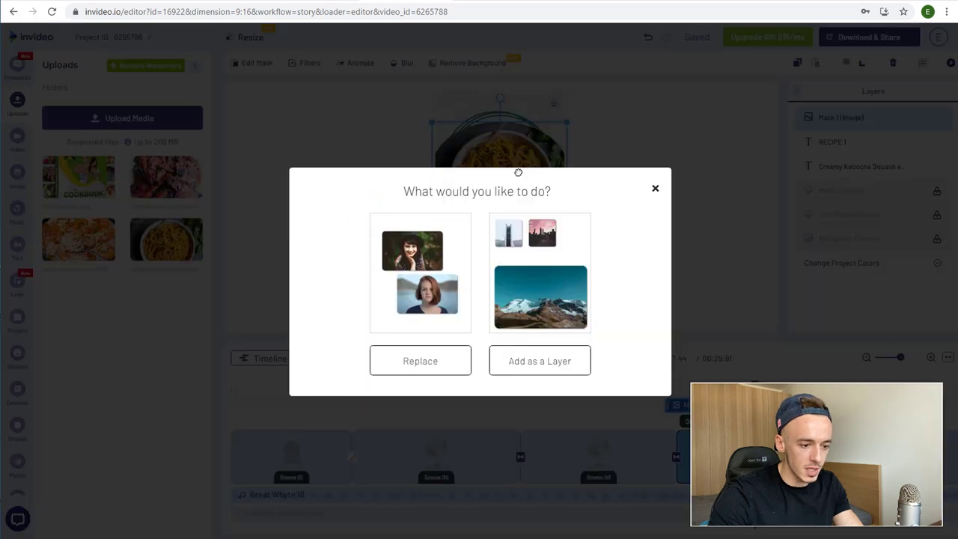
pyautogui.click(431, 370)
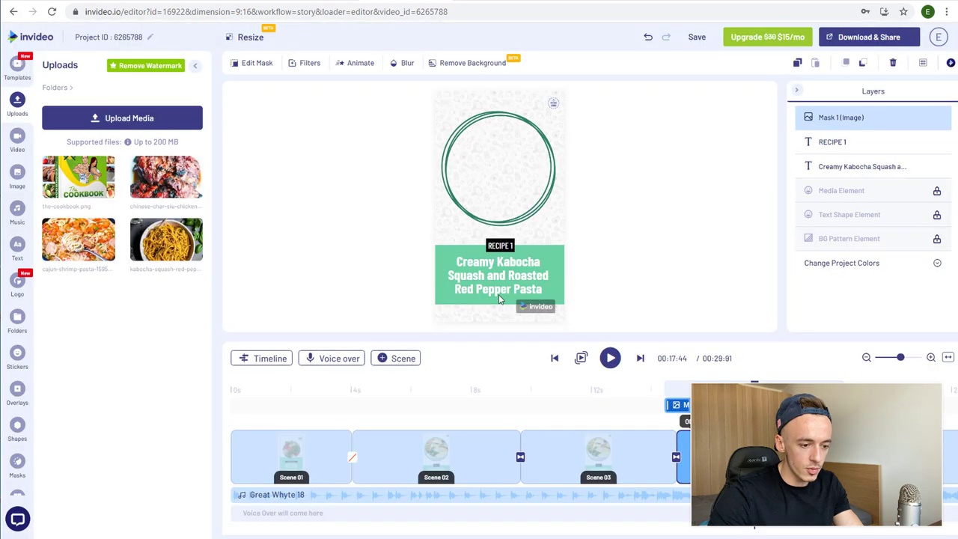
pyautogui.click(512, 250)
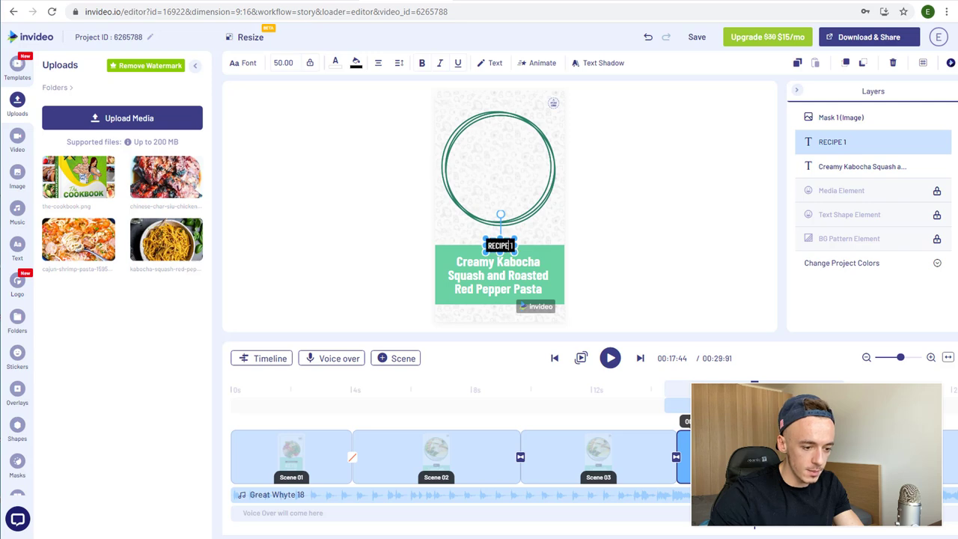
pyautogui.click(511, 245)
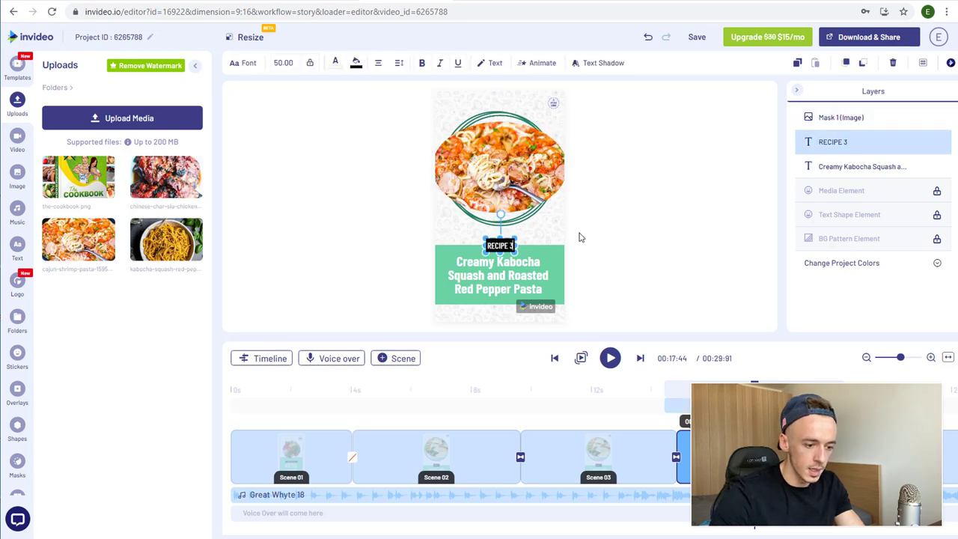
pyautogui.click(686, 243)
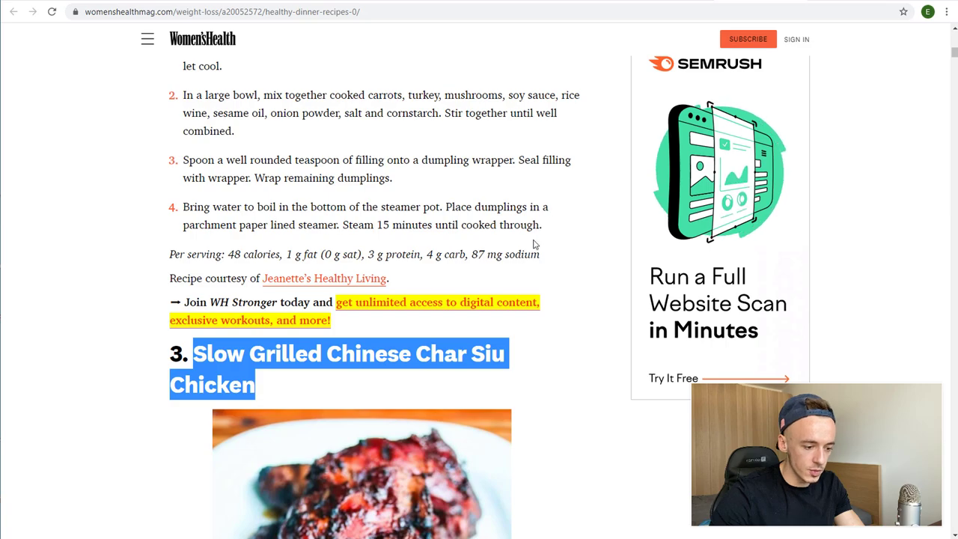
# - Copy "Easy Creamy Cajun Shrimp Pasta" from the Women's Health article and paste it over the title of Scene 04
pyautogui.scroll(20, 442, 307)
pyautogui.scroll(-15, 439, 306)
pyautogui.moveTo(195, 228); pyautogui.dragTo(554, 228)
pyautogui.hotkey('ctrl', 'c')
pyautogui.hotkey('alt', 'Tab')
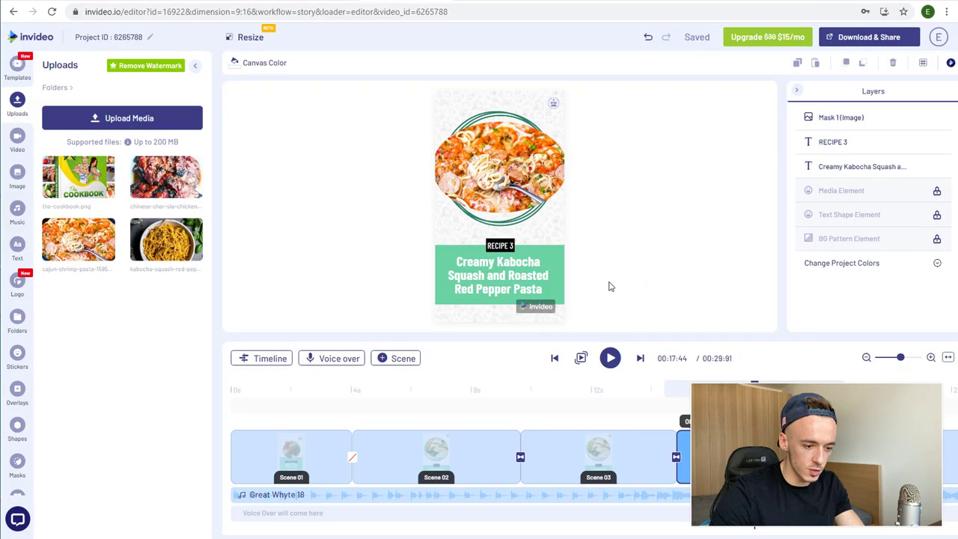
pyautogui.doubleClick(502, 277)
pyautogui.hotkey('ctrl', 'v')
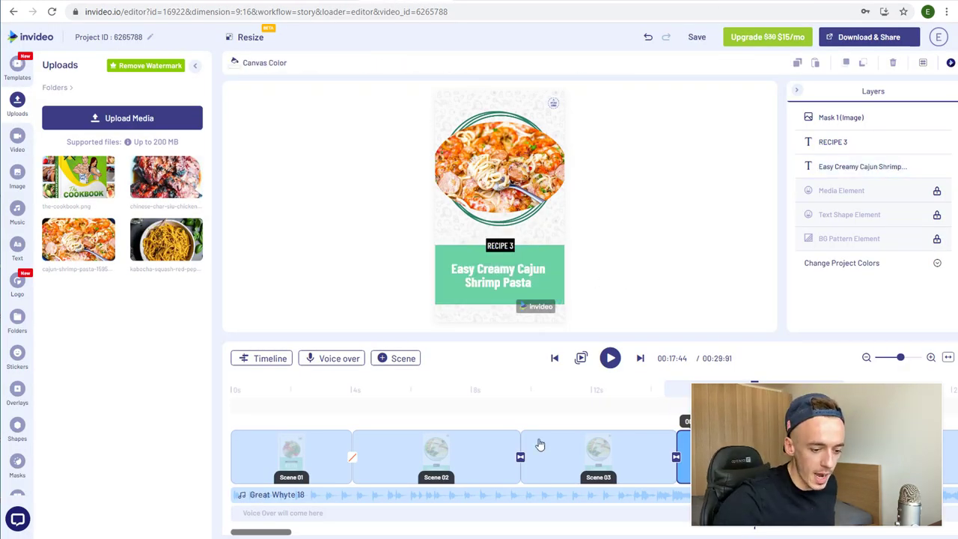
# - Shorten recipe Scenes 02, 03 and 04 on the timeline, cutting Scene 03 to about 5 seconds
pyautogui.click(512, 456)
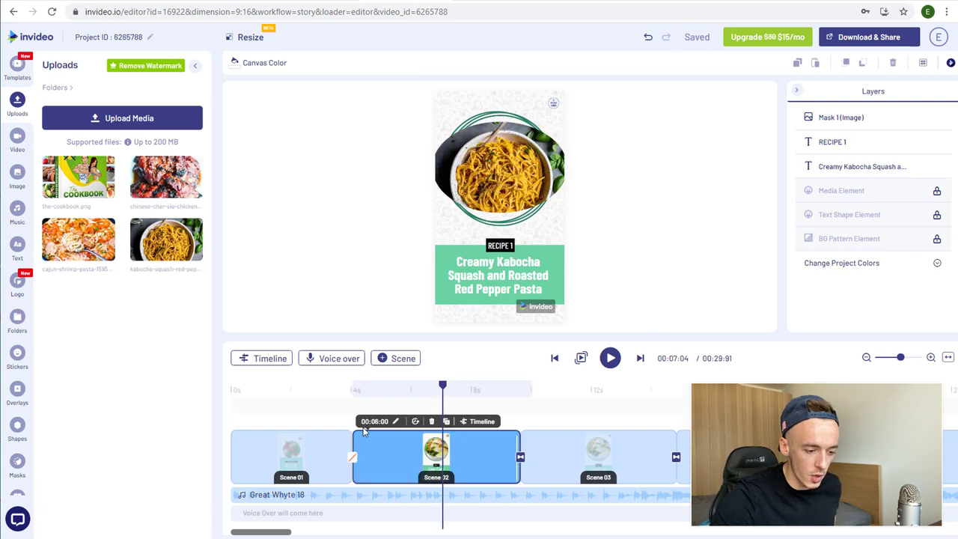
pyautogui.moveTo(515, 445); pyautogui.dragTo(485, 445)
pyautogui.click(569, 452)
pyautogui.moveTo(644, 448); pyautogui.dragTo(609, 448)
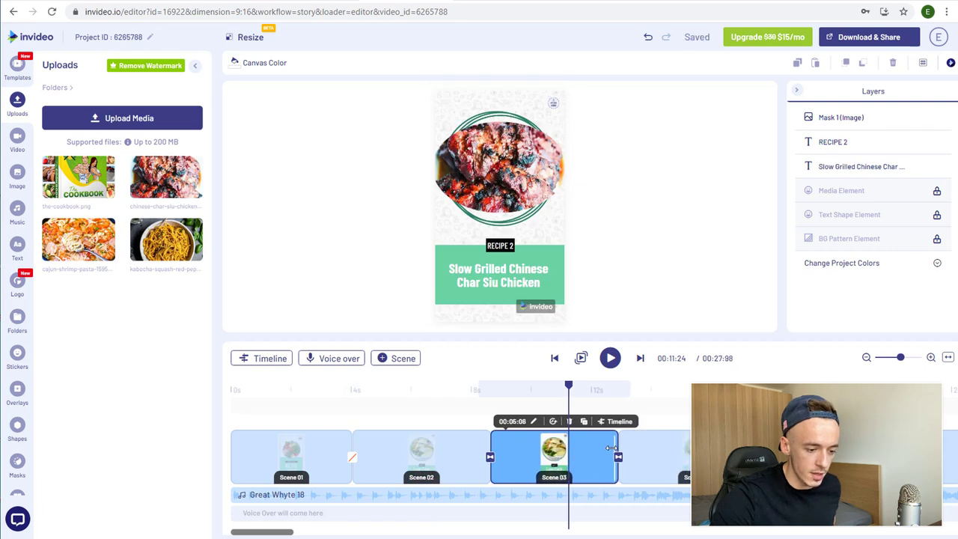
pyautogui.click(695, 449)
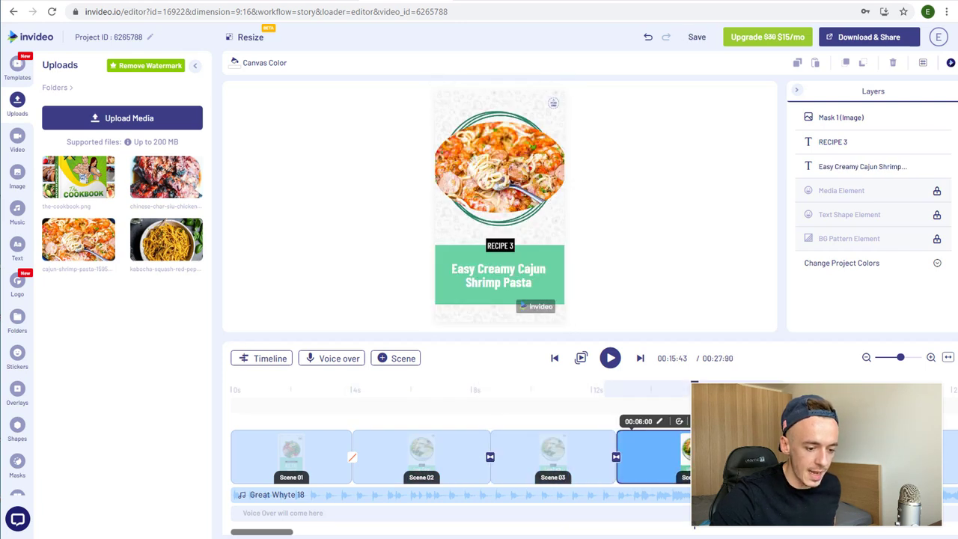
pyautogui.moveTo(759, 447); pyautogui.dragTo(738, 444)
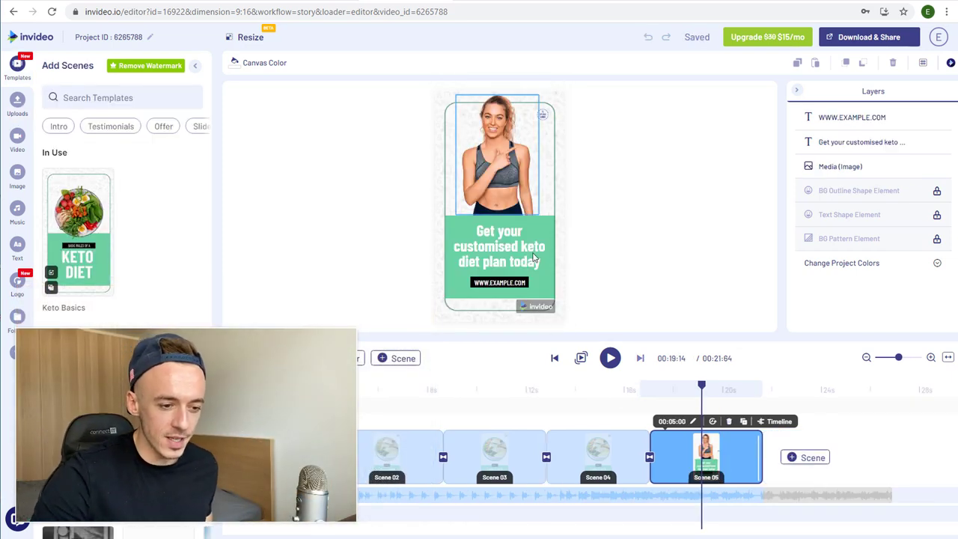
# - Replace the woman's picture in Scene 05 with the-cookbook.png, then enlarge and center it inside the green outline
pyautogui.click(453, 190)
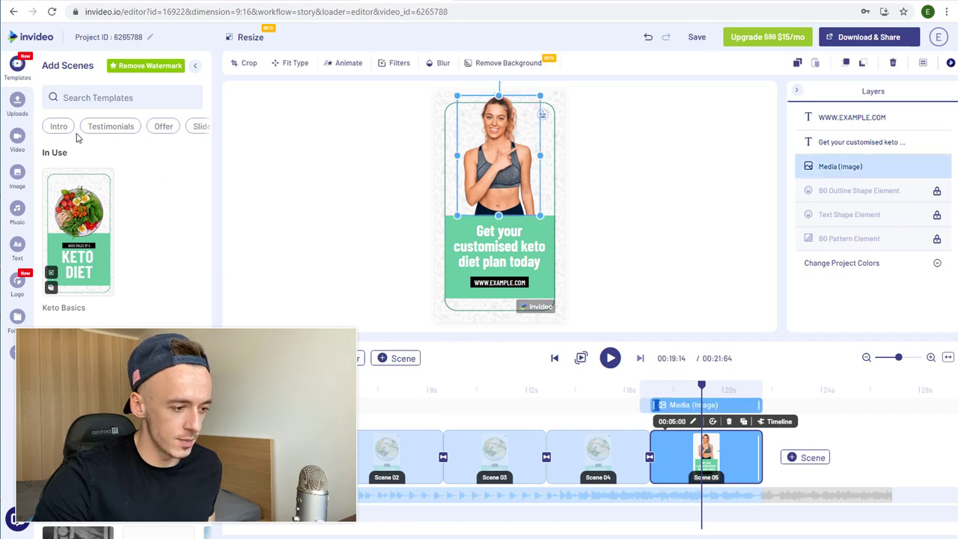
pyautogui.click(17, 101)
pyautogui.moveTo(78, 177); pyautogui.dragTo(509, 154)
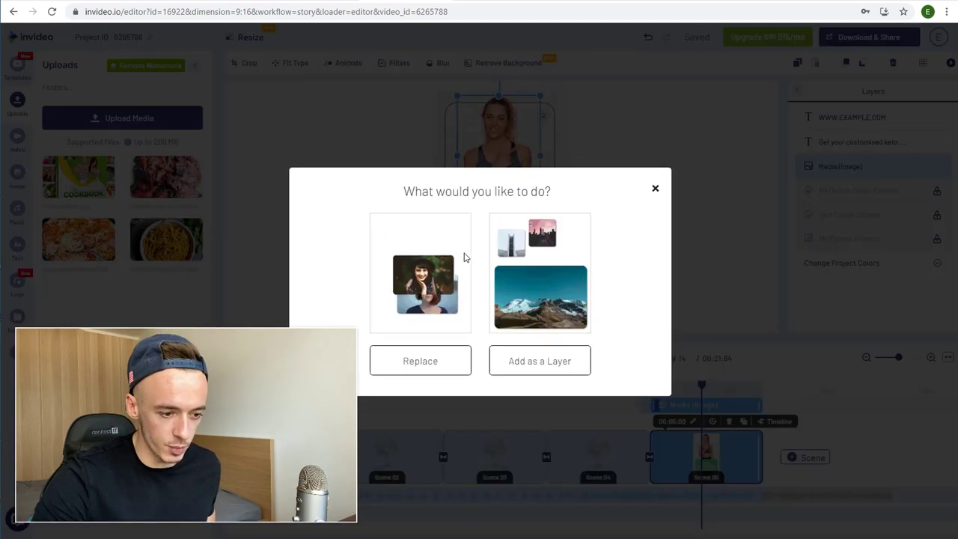
pyautogui.click(422, 362)
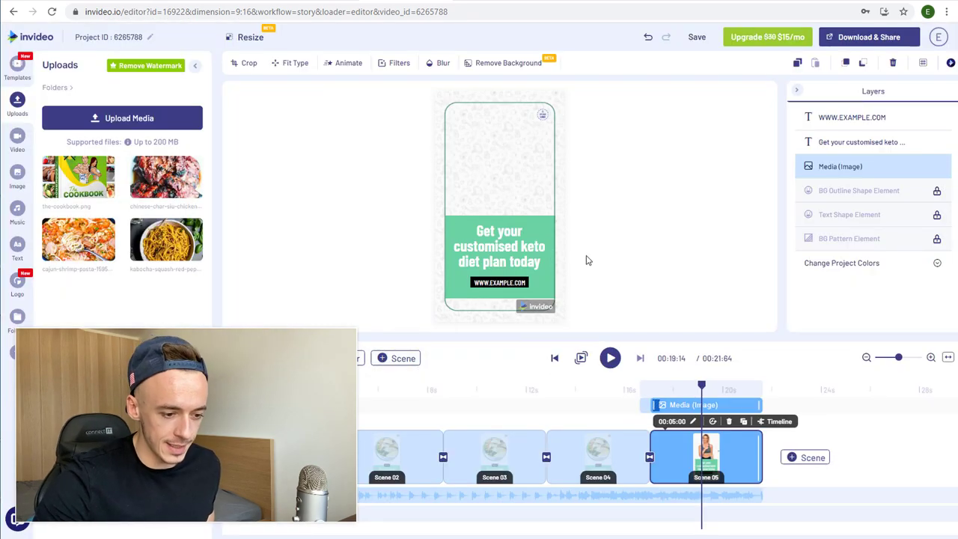
pyautogui.moveTo(524, 170); pyautogui.dragTo(524, 181)
pyautogui.moveTo(497, 102); pyautogui.dragTo(497, 84)
pyautogui.moveTo(540, 166); pyautogui.dragTo(513, 166)
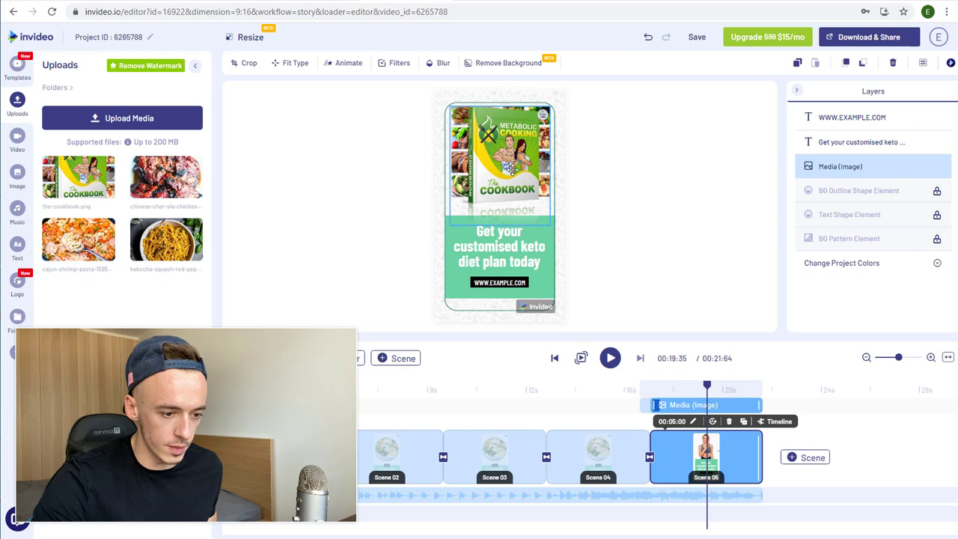
# - Move Scene 05's headline above the cookbook image, lower the image to just over the web address, and color the headline black (#000000)
pyautogui.click(495, 261)
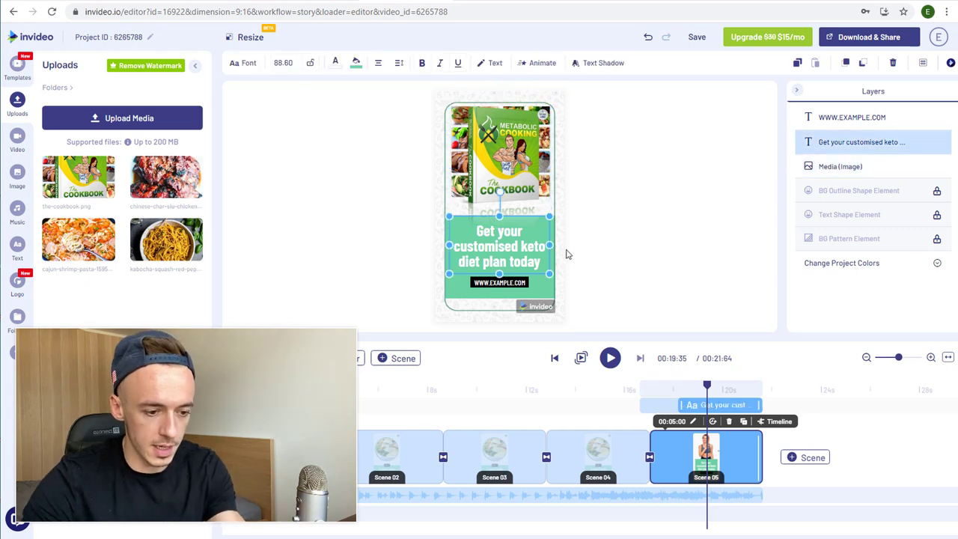
pyautogui.moveTo(516, 254); pyautogui.dragTo(501, 139)
pyautogui.moveTo(505, 180); pyautogui.dragTo(511, 215)
pyautogui.click(503, 124)
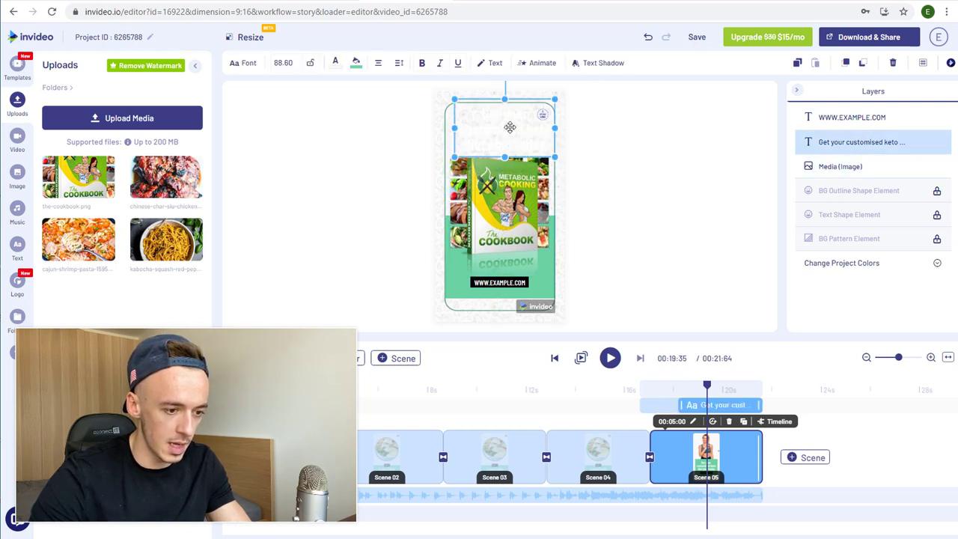
pyautogui.click(336, 63)
pyautogui.click(44, 185)
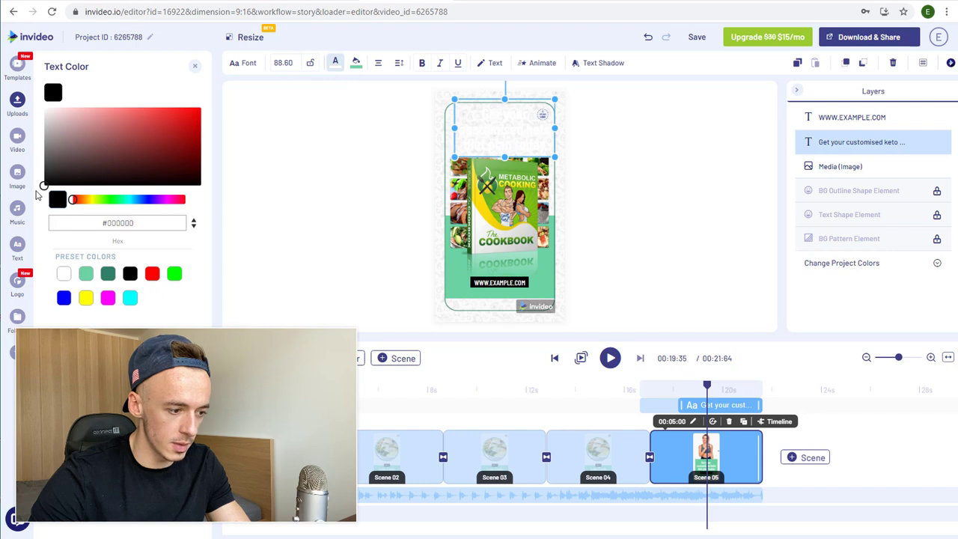
pyautogui.click(613, 191)
pyautogui.moveTo(505, 128); pyautogui.dragTo(503, 128)
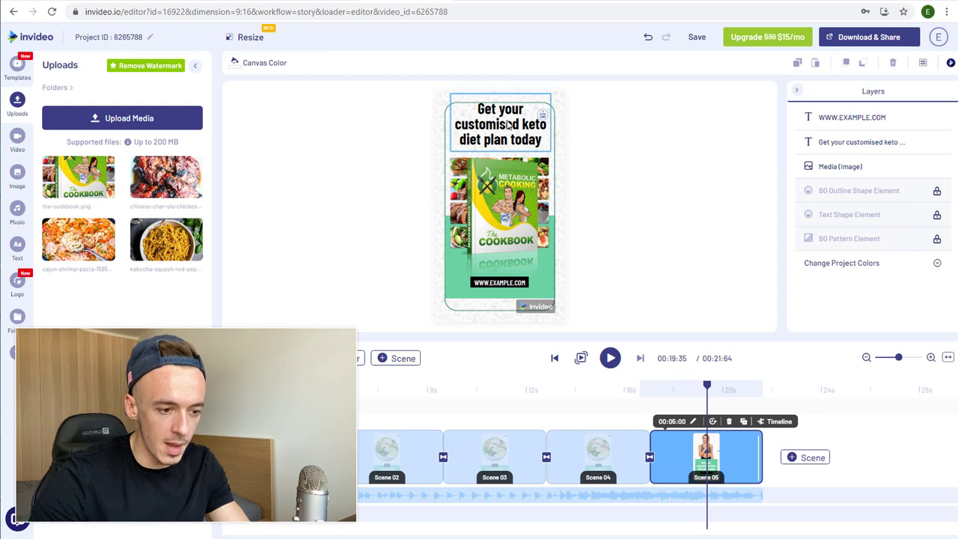
# - Replace Scene 05's headline with "TO ACCESS FULL COOKBOOK" and shorten its text box so the text fits on two lines inside the outline
pyautogui.doubleClick(507, 120)
pyautogui.write('TO ACCESS FULL')
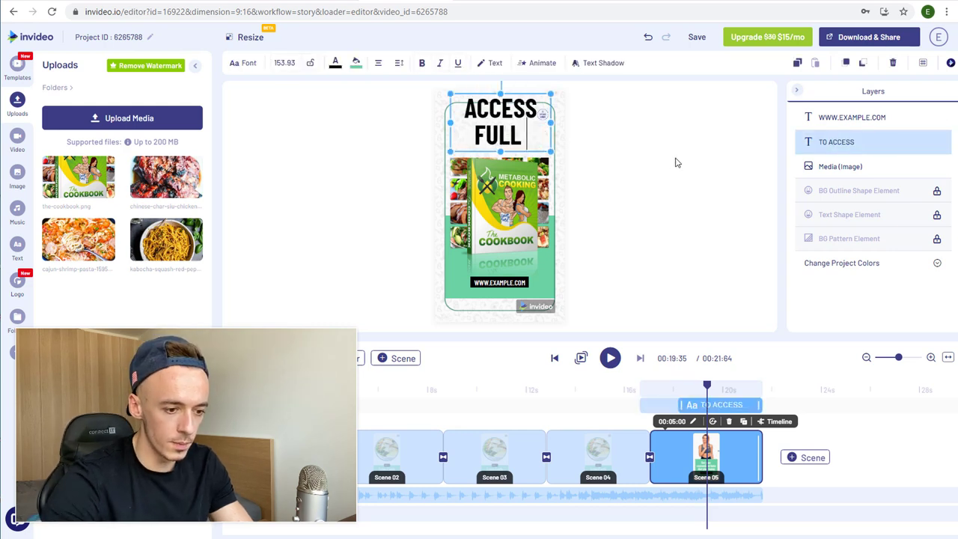
pyautogui.write(' COOKBOOK')
pyautogui.click(601, 132)
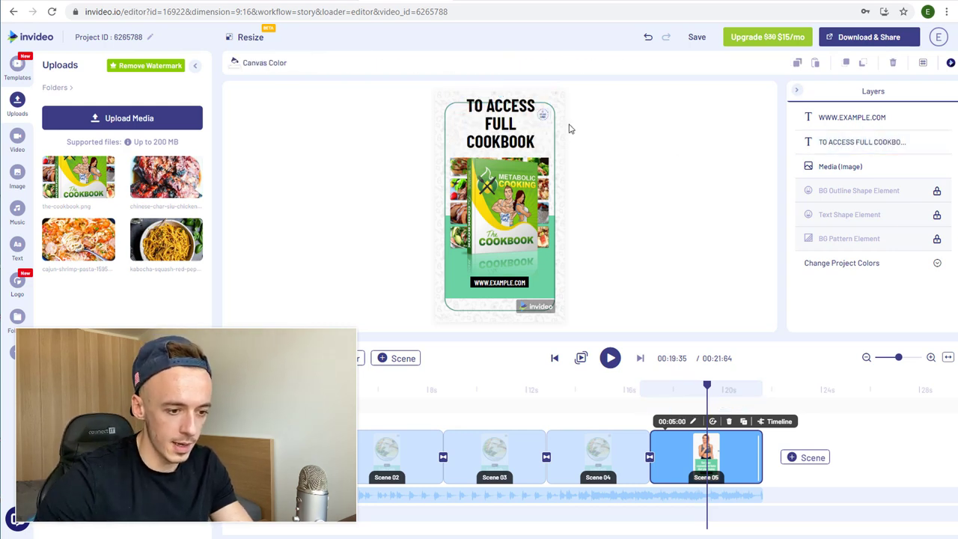
pyautogui.click(503, 124)
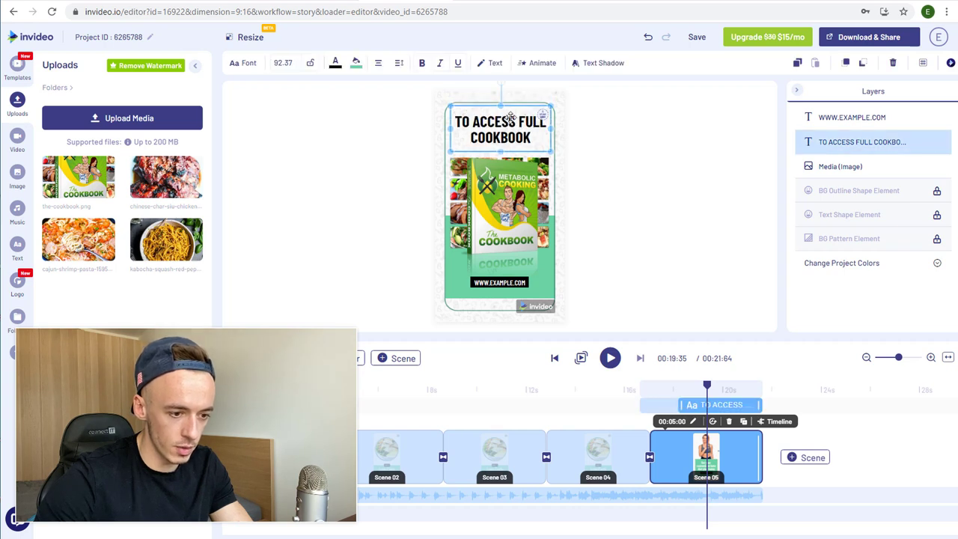
pyautogui.click(612, 131)
pyautogui.click(516, 131)
pyautogui.click(545, 274)
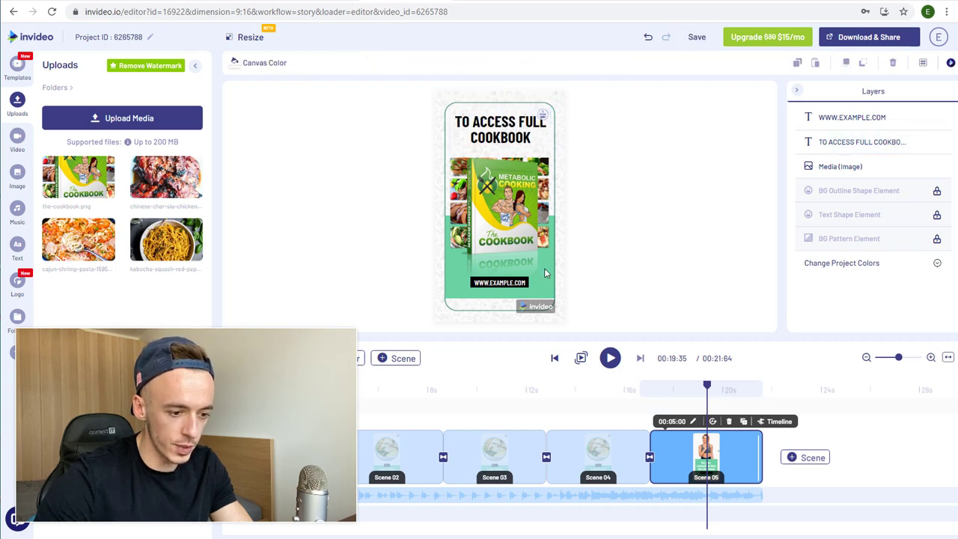
pyautogui.click(500, 282)
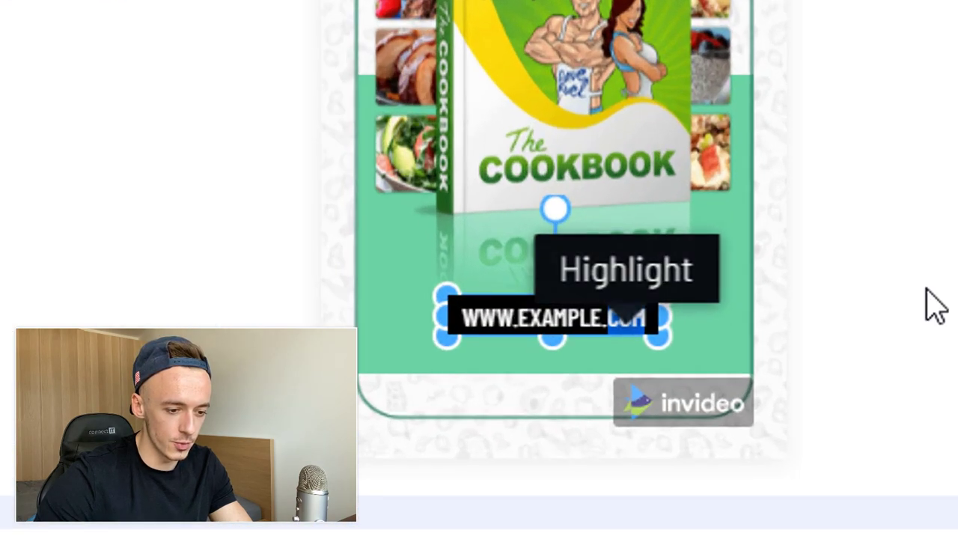
pyautogui.click(606, 274)
pyautogui.click(637, 328)
pyautogui.moveTo(646, 289); pyautogui.dragTo(748, 277)
pyautogui.moveTo(680, 317); pyautogui.dragTo(601, 325)
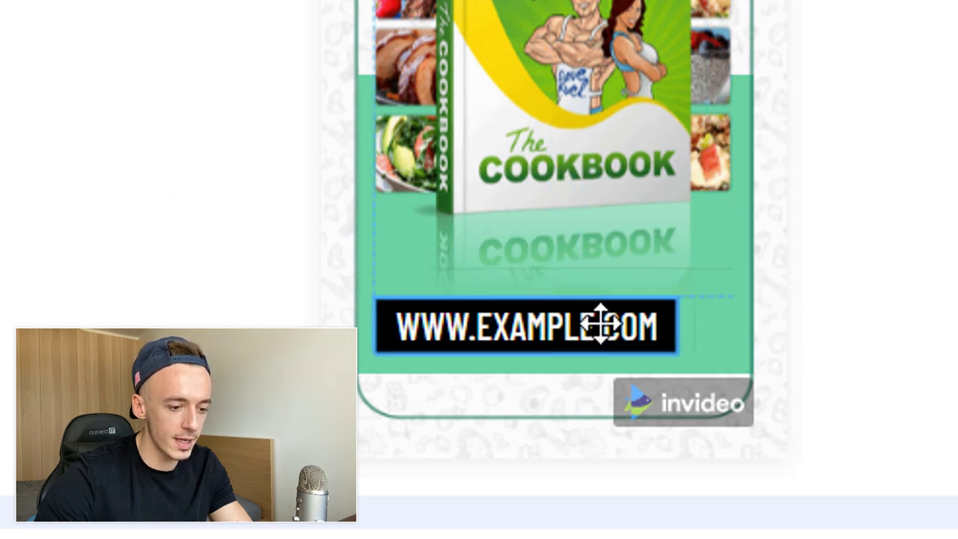
pyautogui.click(703, 292)
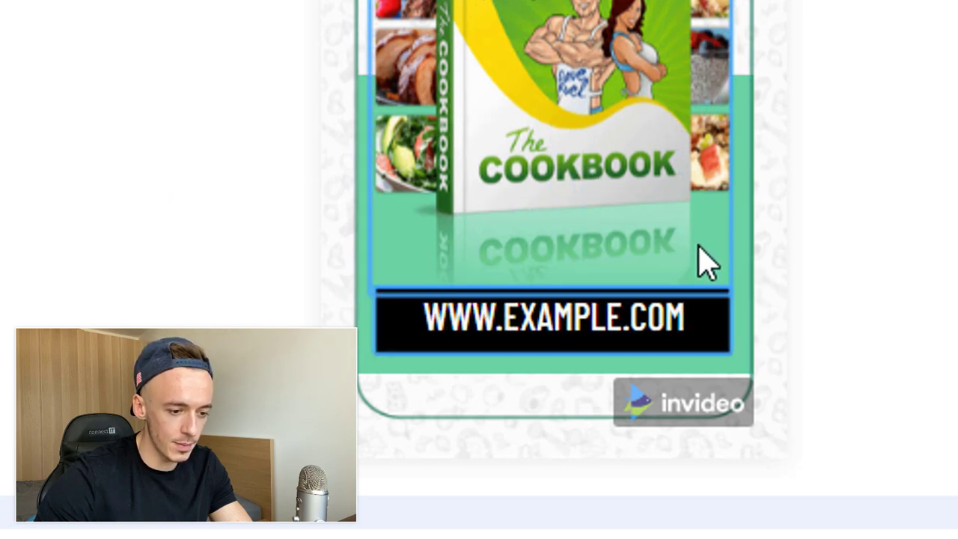
# - Extend the black box in Scene 05 upward over the cookbook's reflection and replace the web address with "LINK IN COMMENTS"
pyautogui.click(561, 298)
pyautogui.moveTo(563, 292); pyautogui.dragTo(562, 255)
pyautogui.moveTo(636, 312); pyautogui.dragTo(599, 316)
pyautogui.doubleClick(599, 314)
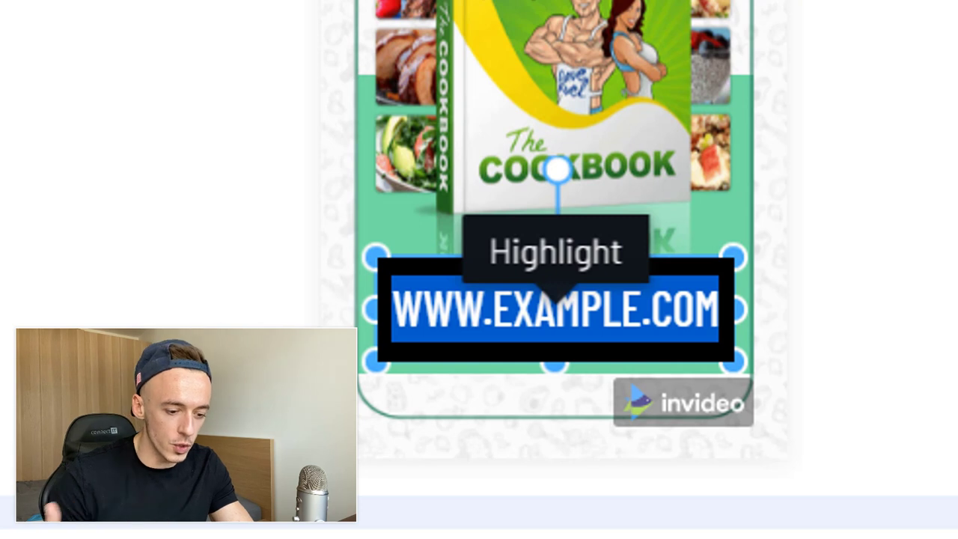
pyautogui.write('LINK IN COMMENTS')
pyautogui.press('Escape')
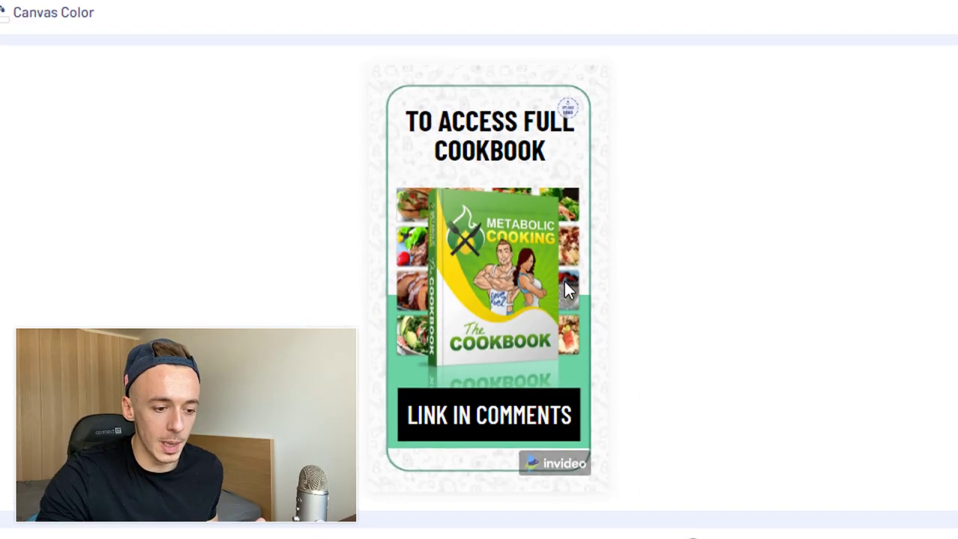
# - Choose a different entrance animation for Scene 05's cookbook image and preview the scene from its start
pyautogui.click(504, 290)
pyautogui.click(185, 22)
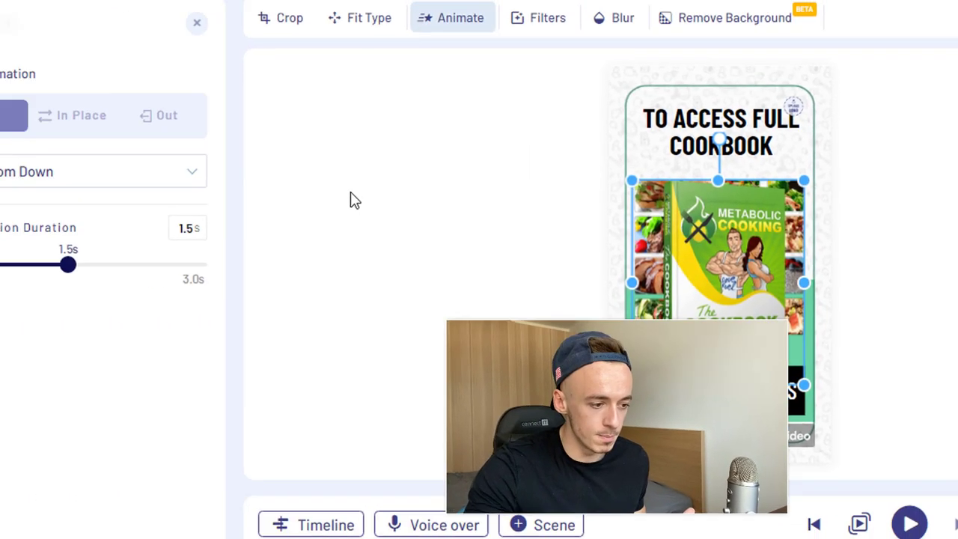
pyautogui.click(122, 174)
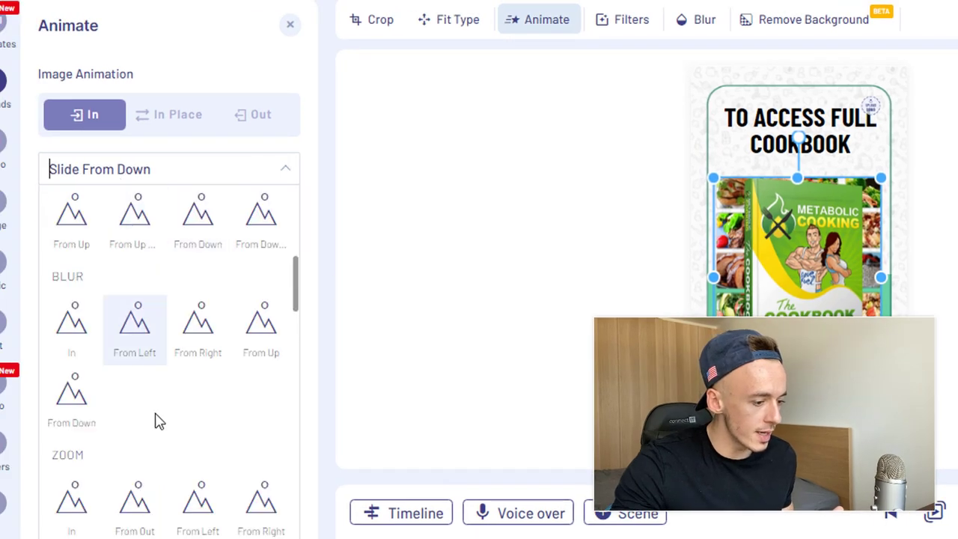
pyautogui.scroll(-5, 154, 421)
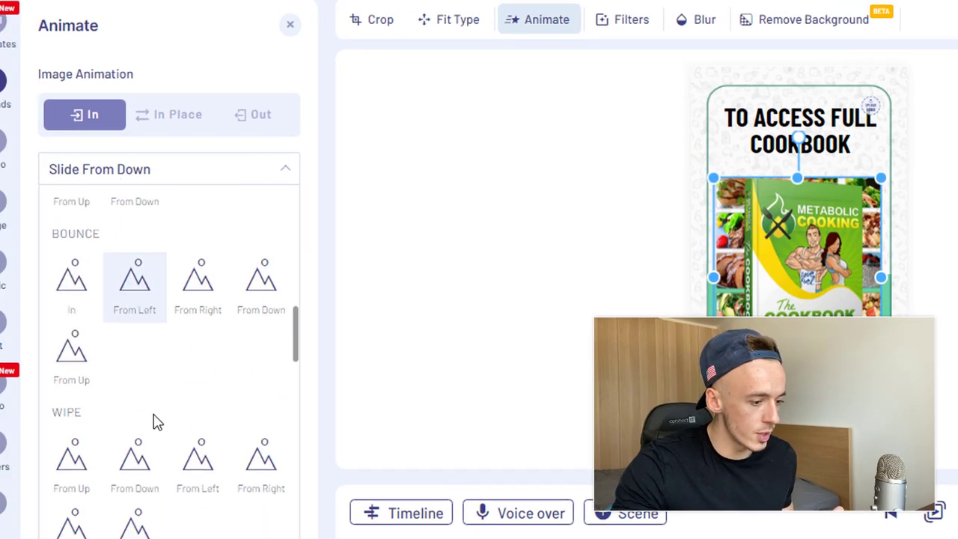
pyautogui.scroll(3, 178, 407)
pyautogui.click(140, 318)
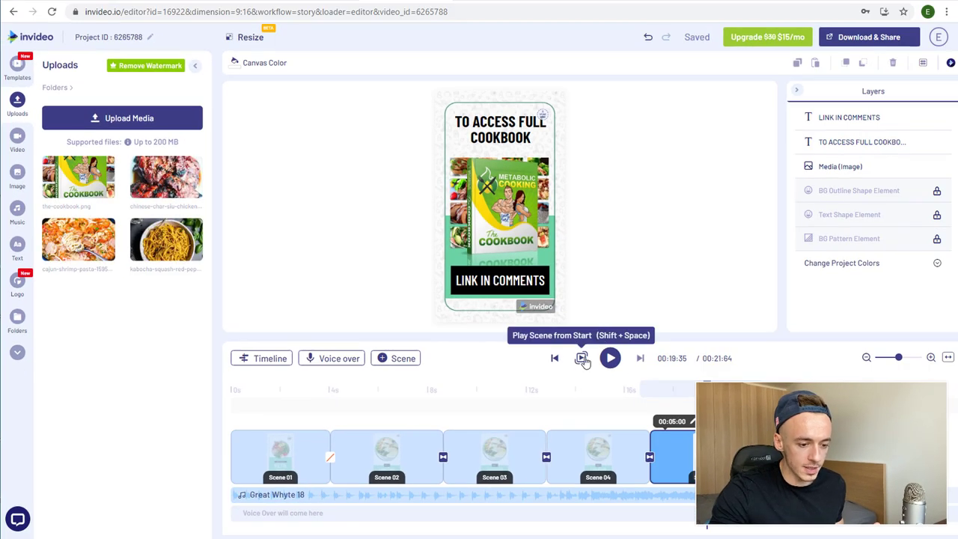
pyautogui.click(933, 513)
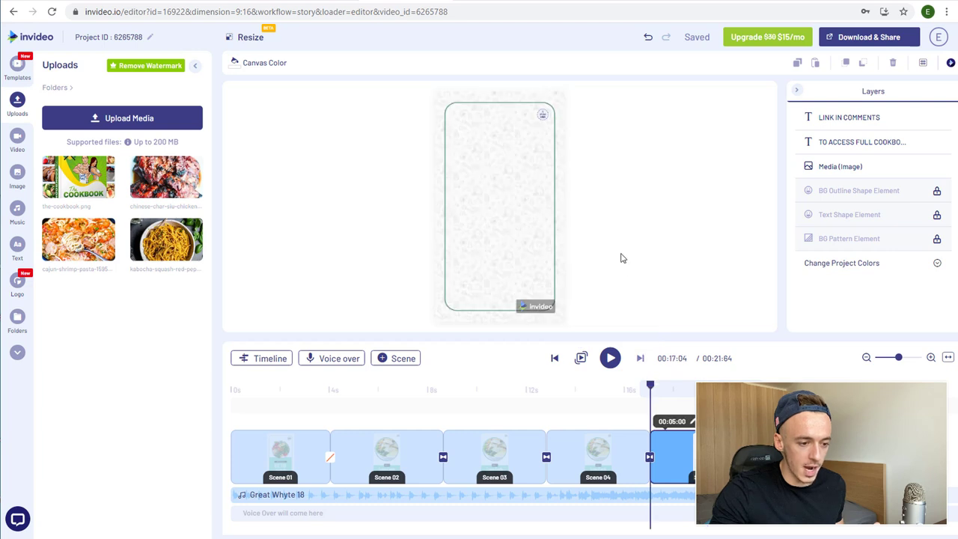
pyautogui.click(581, 357)
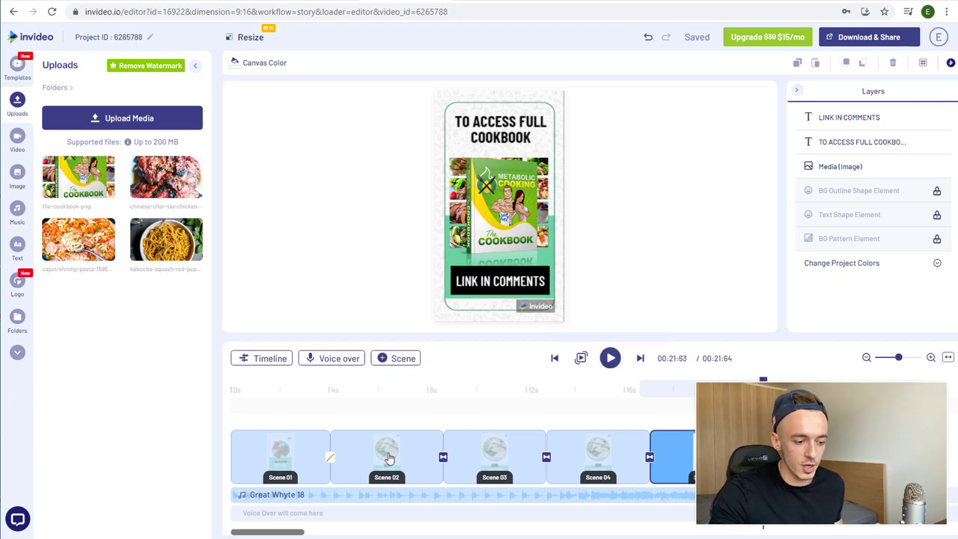
# - Play the video from near the start of Scene 01 and pause it once the headline has animated in
pyautogui.click(281, 393)
pyautogui.moveTo(280, 390); pyautogui.dragTo(253, 393)
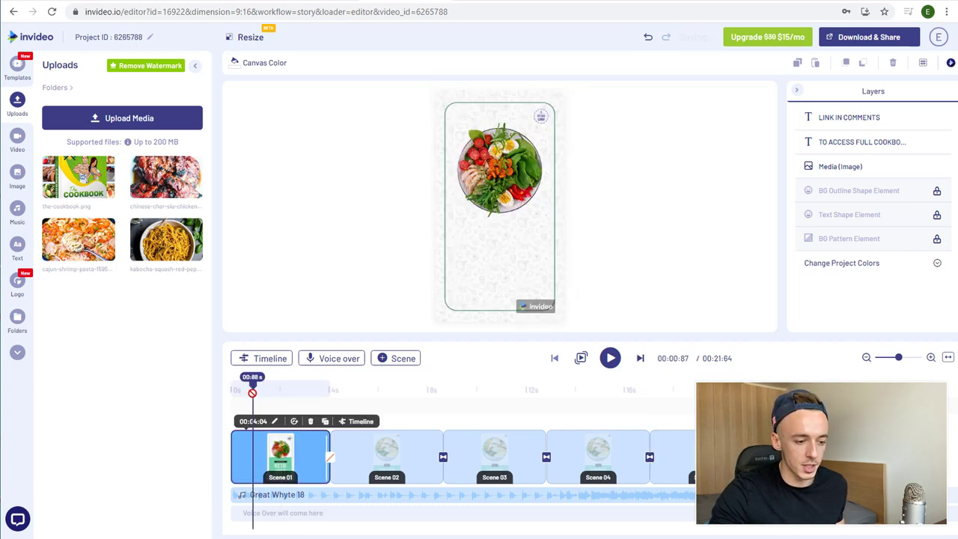
pyautogui.click(610, 357)
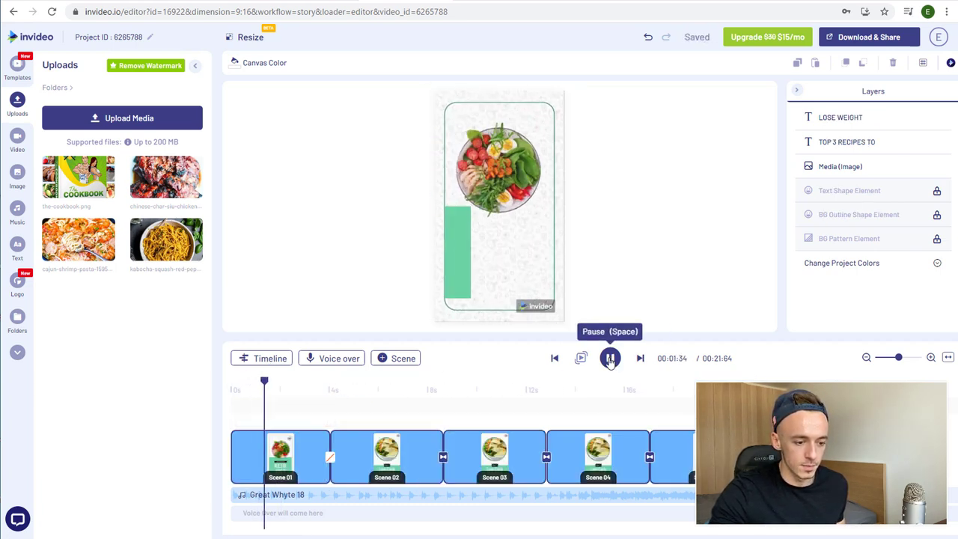
pyautogui.click(610, 358)
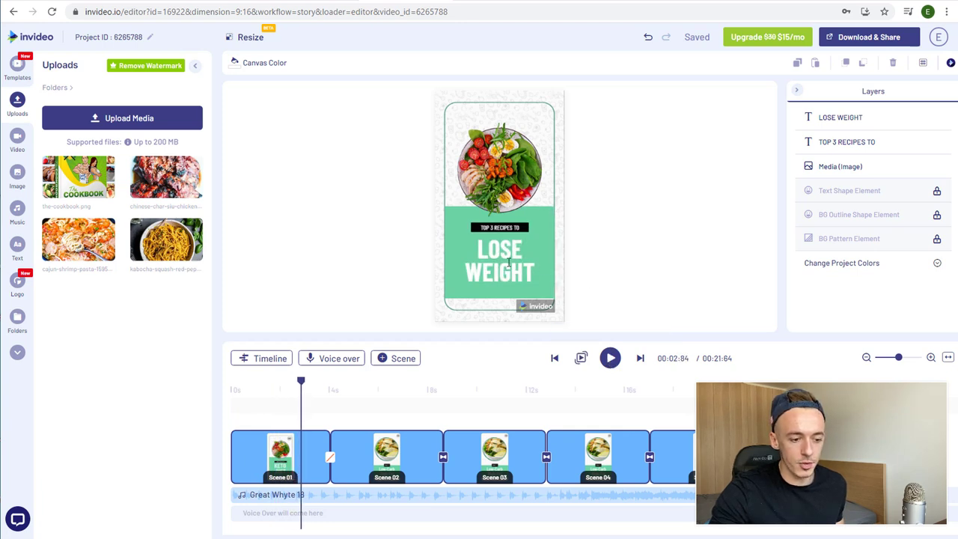
# - Replace Scene 01's "LOSE WEIGHT" headline with "GET IN SHAPE"
pyautogui.click(509, 262)
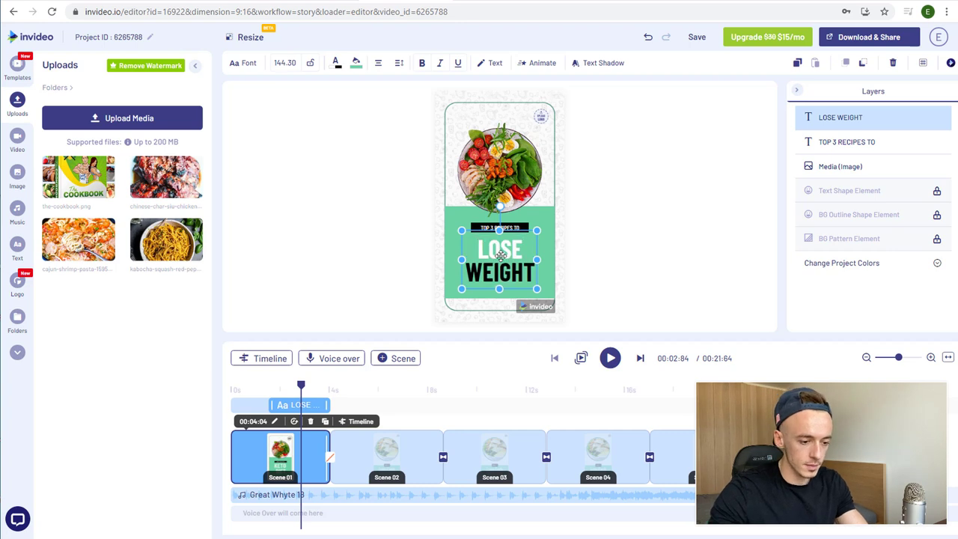
pyautogui.hotkey('ctrl', 'a')
pyautogui.click(504, 254)
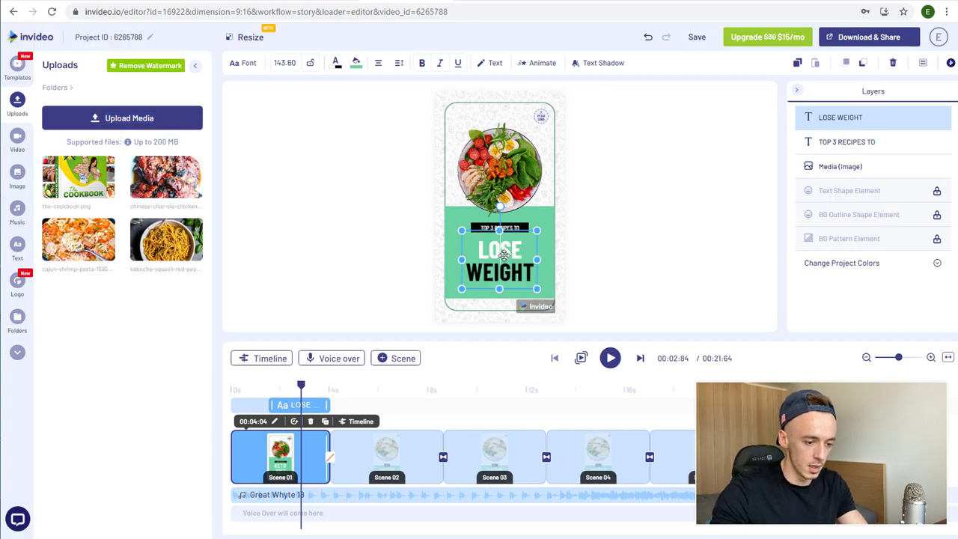
pyautogui.moveTo(535, 276); pyautogui.dragTo(466, 251)
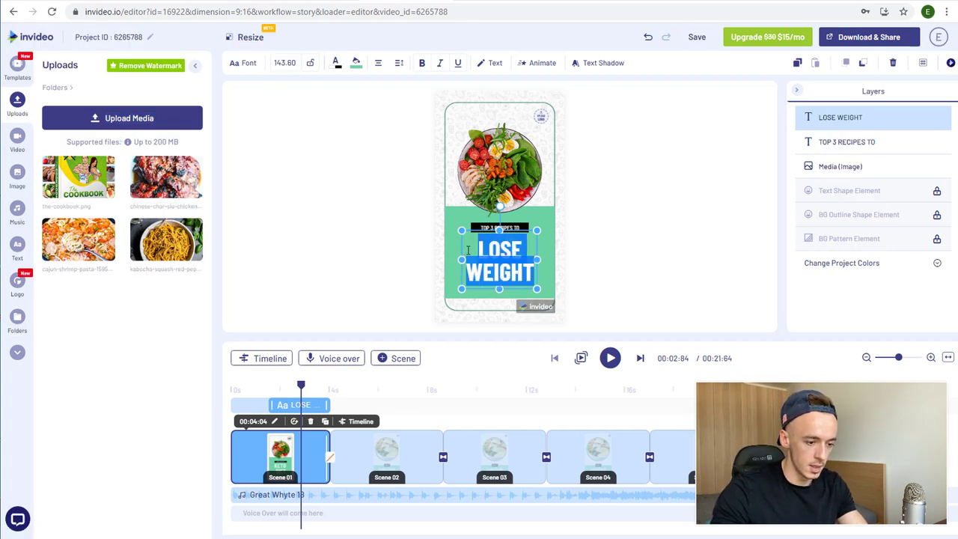
pyautogui.write('GET IN SHAPE')
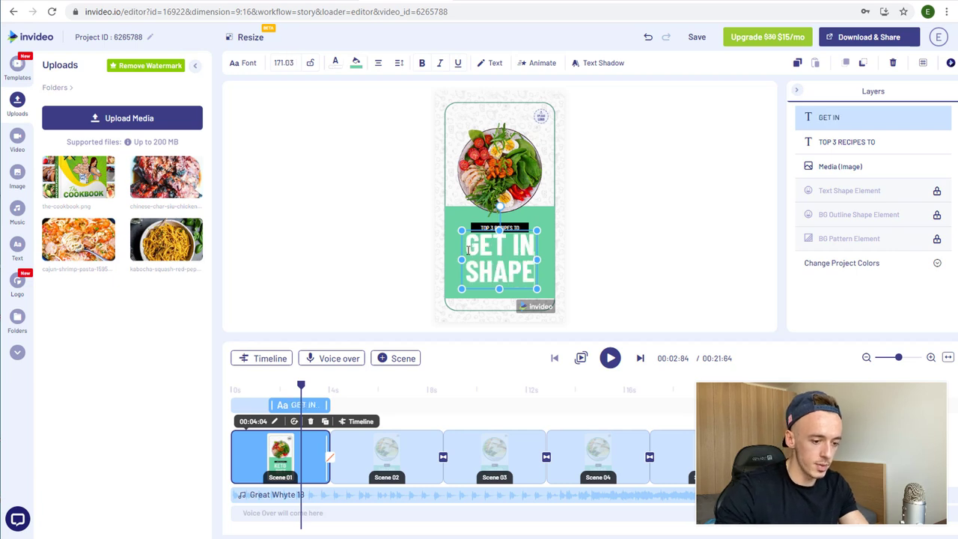
pyautogui.click(747, 251)
# - Replace the salad bowl picture in Scene 01 with the uploaded chinese-char-siu-chicken image
pyautogui.click(507, 172)
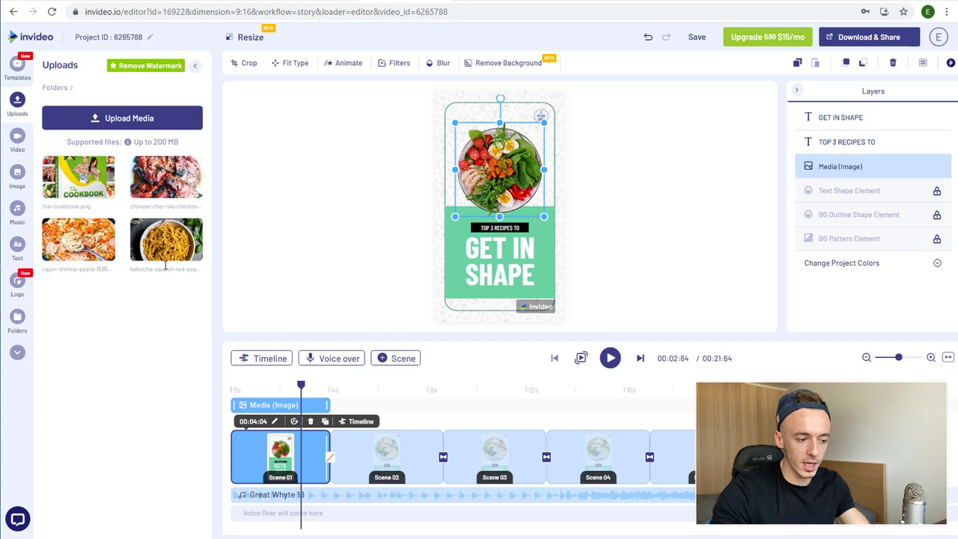
pyautogui.moveTo(149, 173); pyautogui.dragTo(483, 163)
pyautogui.click(420, 363)
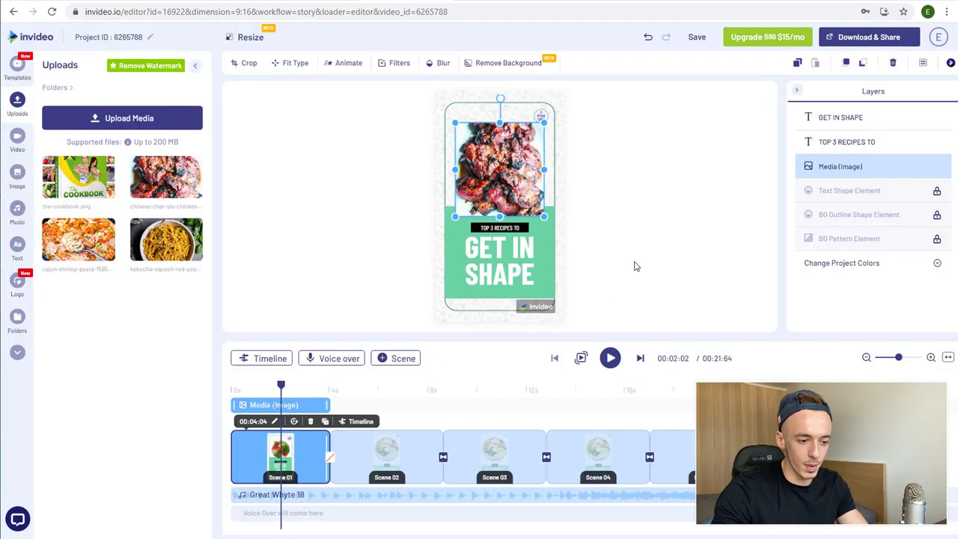
pyautogui.click(634, 266)
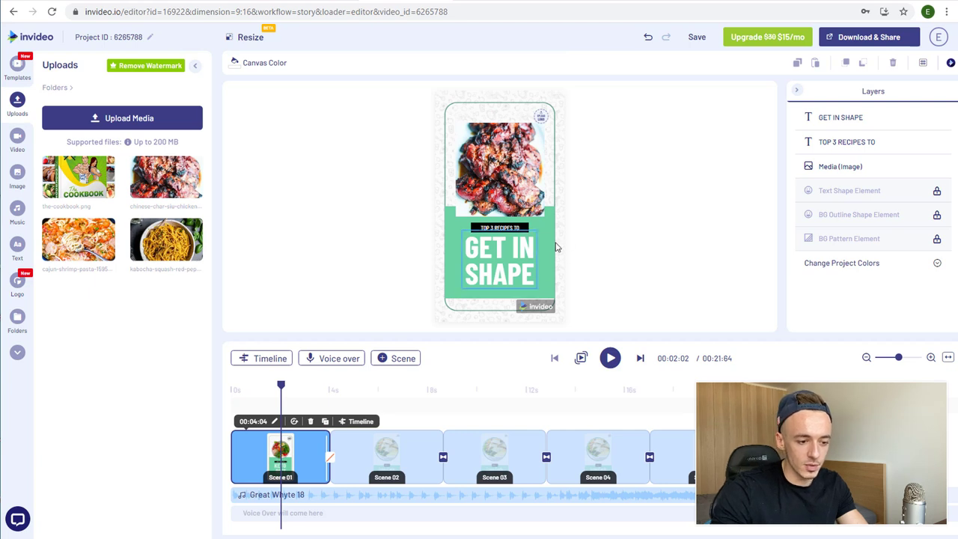
# - Check the finished layouts of Scene 02, Scene 04 and Scene 05
pyautogui.click(391, 455)
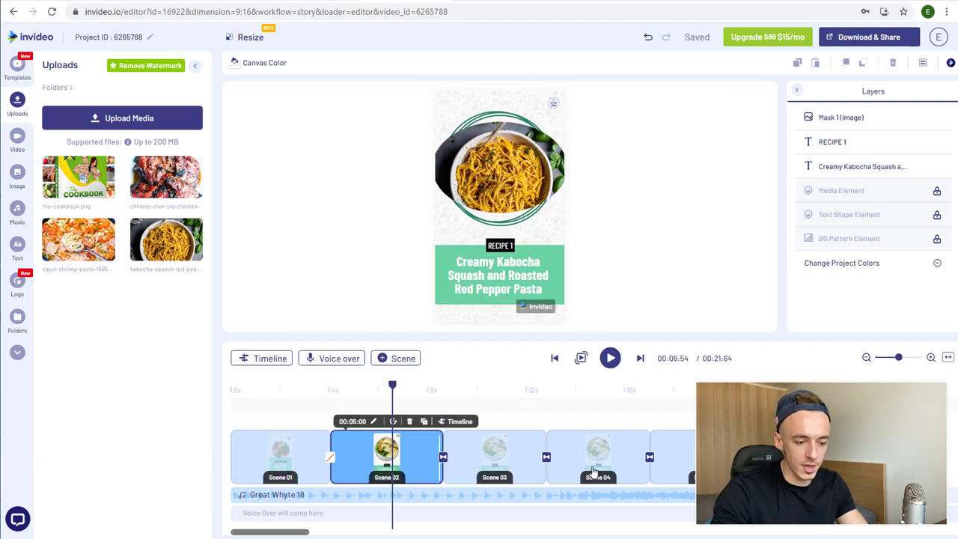
pyautogui.click(594, 471)
pyautogui.click(672, 457)
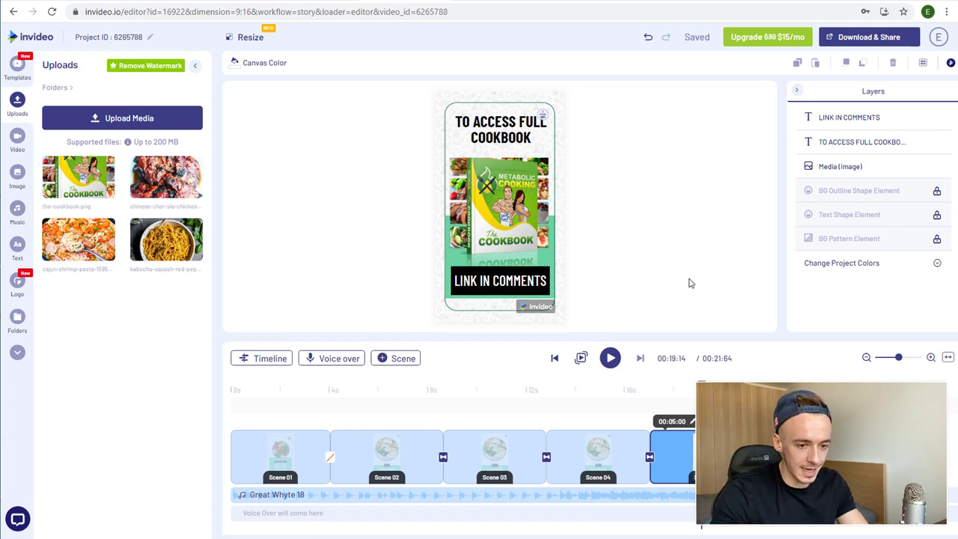
# - Export the video in 720p and check its rendering progress in the project list
pyautogui.click(872, 37)
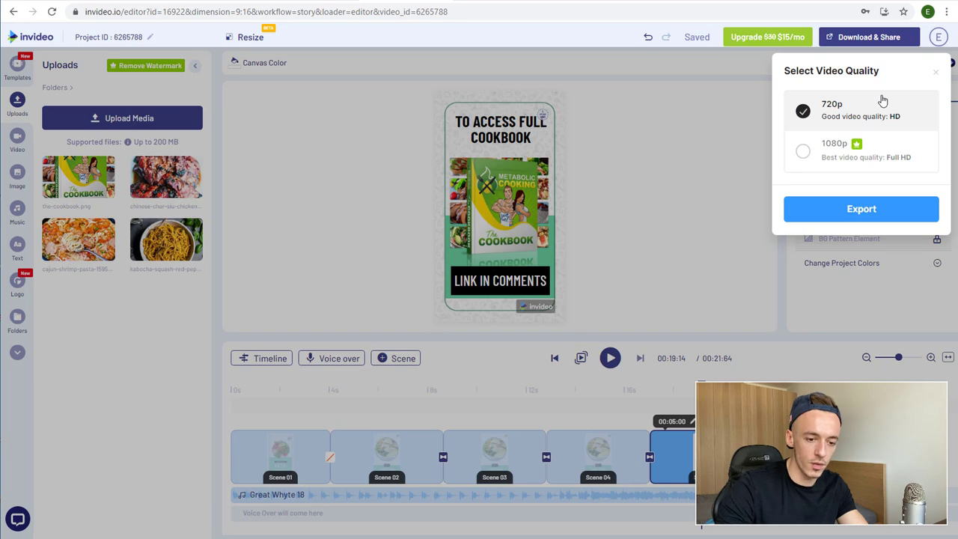
pyautogui.click(866, 210)
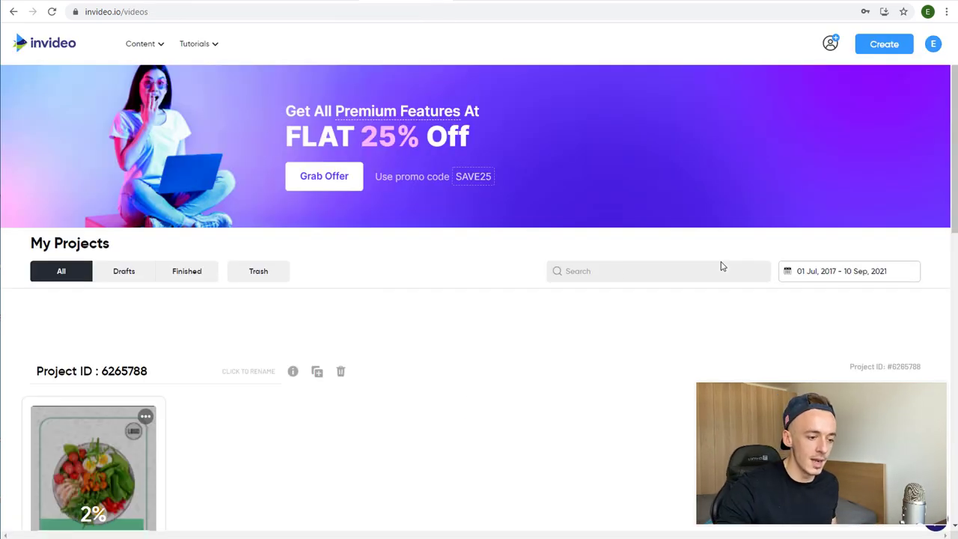
pyautogui.scroll(-3, 524, 282)
pyautogui.scroll(-2, 432, 277)
pyautogui.scroll(-1, 511, 210)
pyautogui.scroll(1, 275, 305)
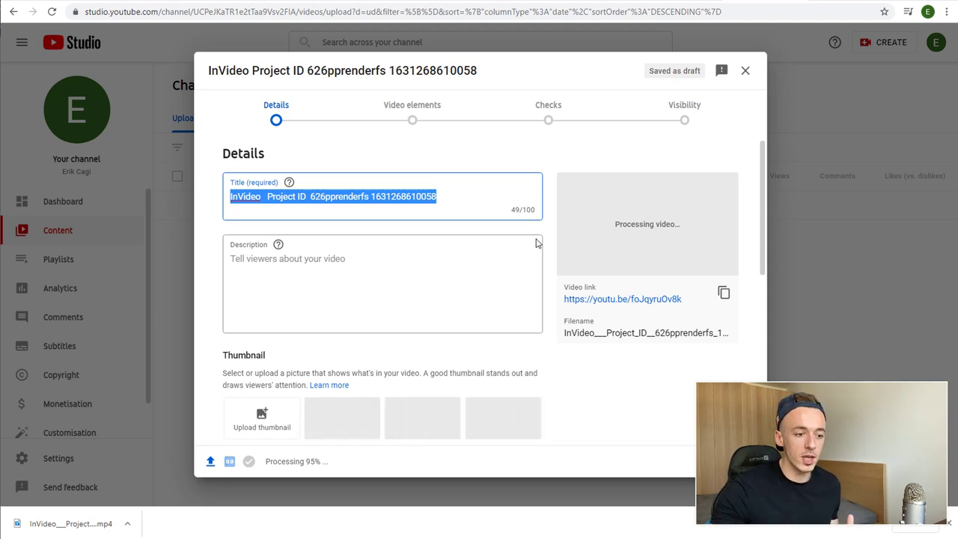
# - Switch to the InVideo projects page and play the exported video from the beginning with the sound muted
pyautogui.hotkey('ctrl', 'Tab')
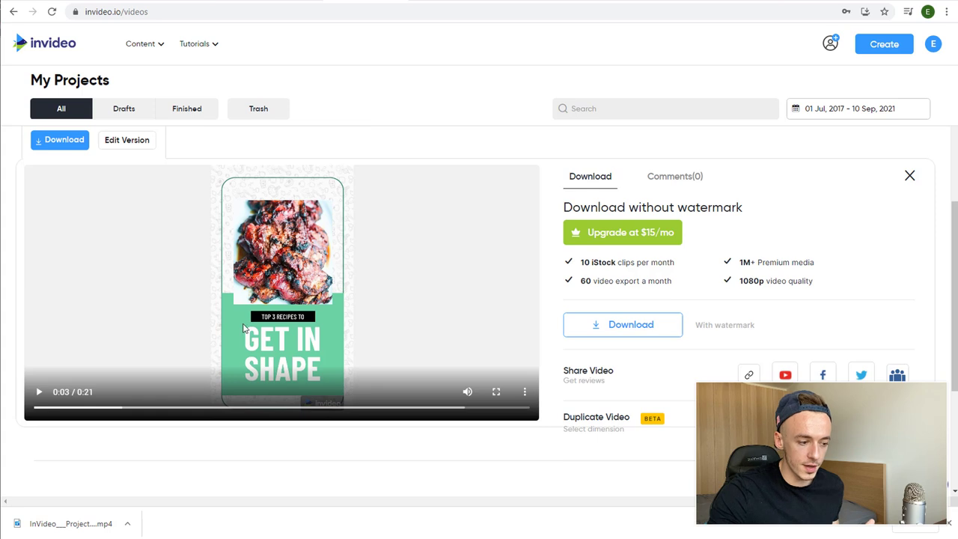
pyautogui.moveTo(47, 410); pyautogui.dragTo(15, 414)
pyautogui.moveTo(451, 396); pyautogui.dragTo(426, 396)
pyautogui.click(39, 392)
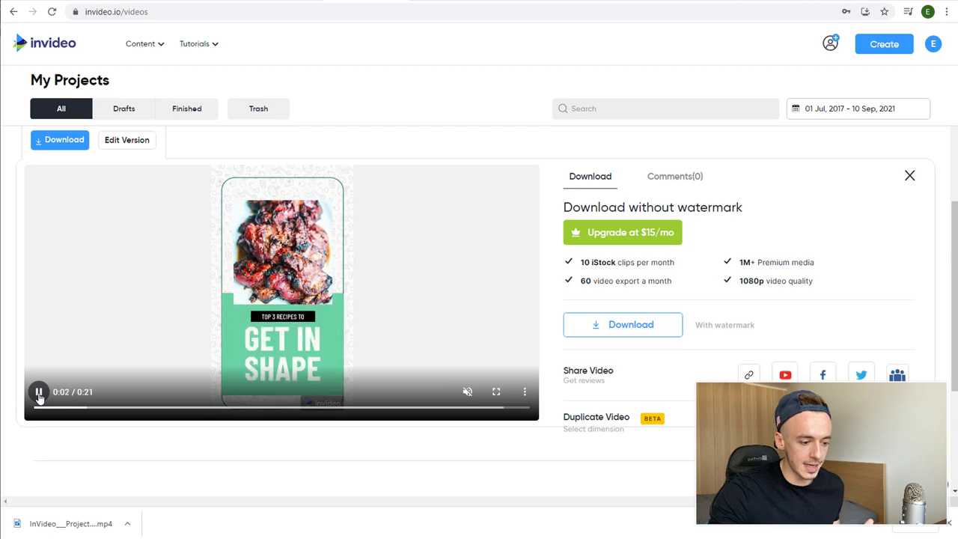
pyautogui.scroll(10, 471, 229)
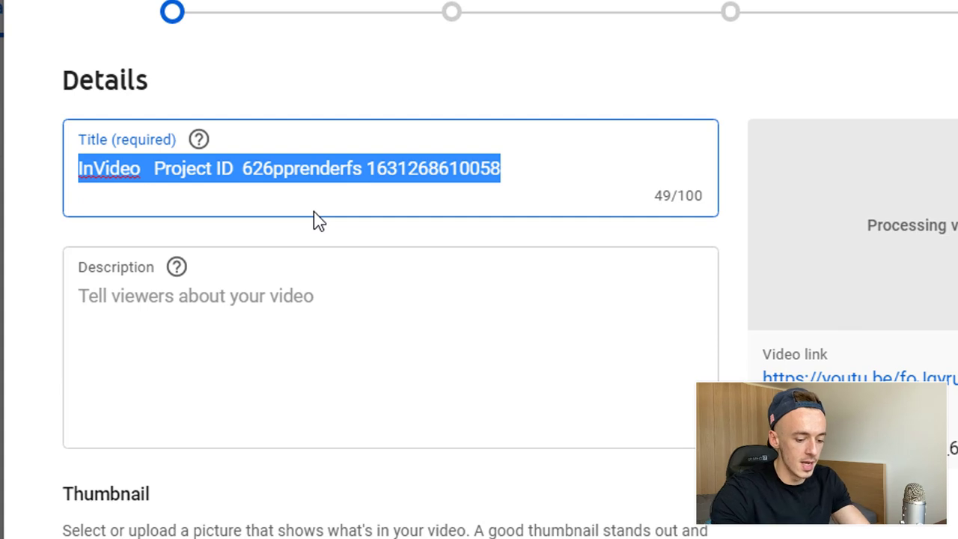
# - In YouTube Studio, title the upload "Top 3 Recipes To Get In Shape & Lose Weight | Weight Loss For Beginners #shorts"
pyautogui.write('Top 3 Recipe')
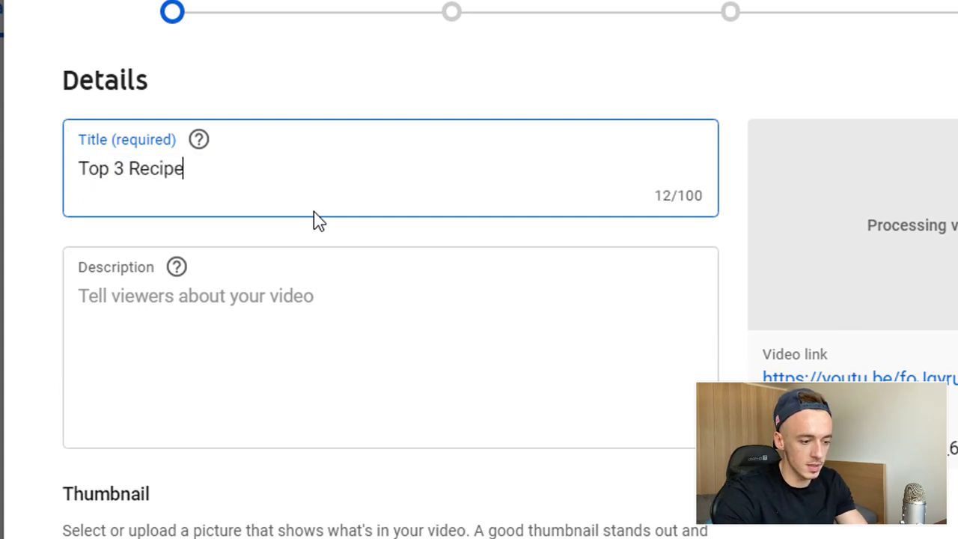
pyautogui.write('s To Get In Sha')
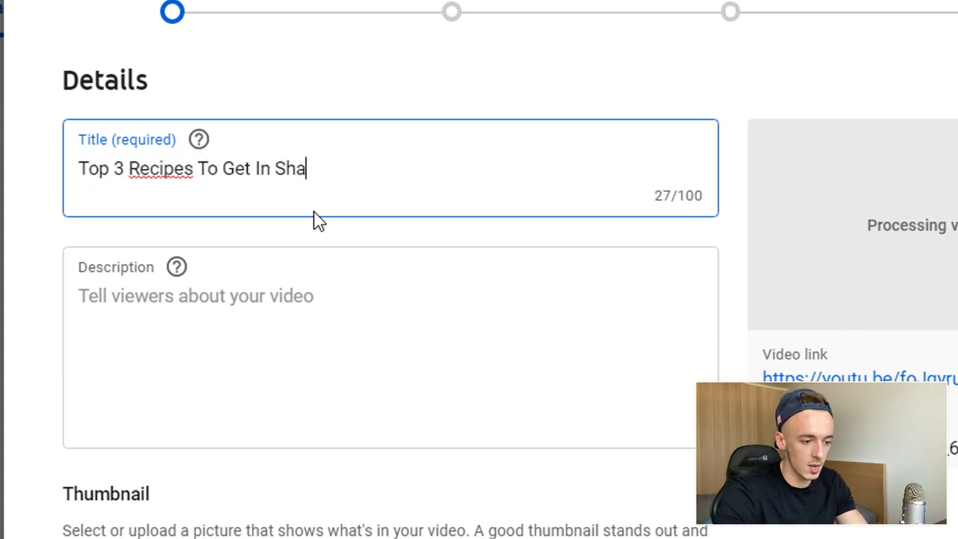
pyautogui.write('pe & Lose We')
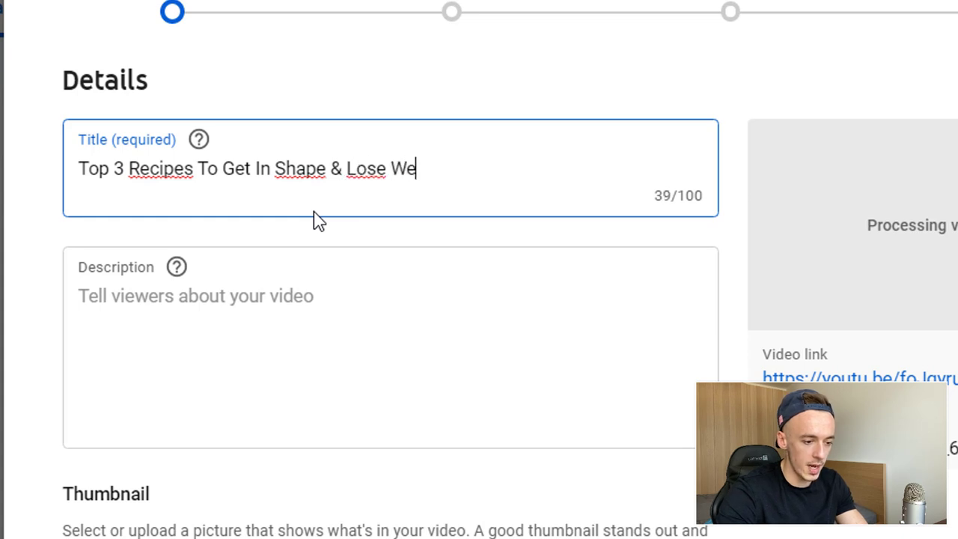
pyautogui.write('ight | Weight')
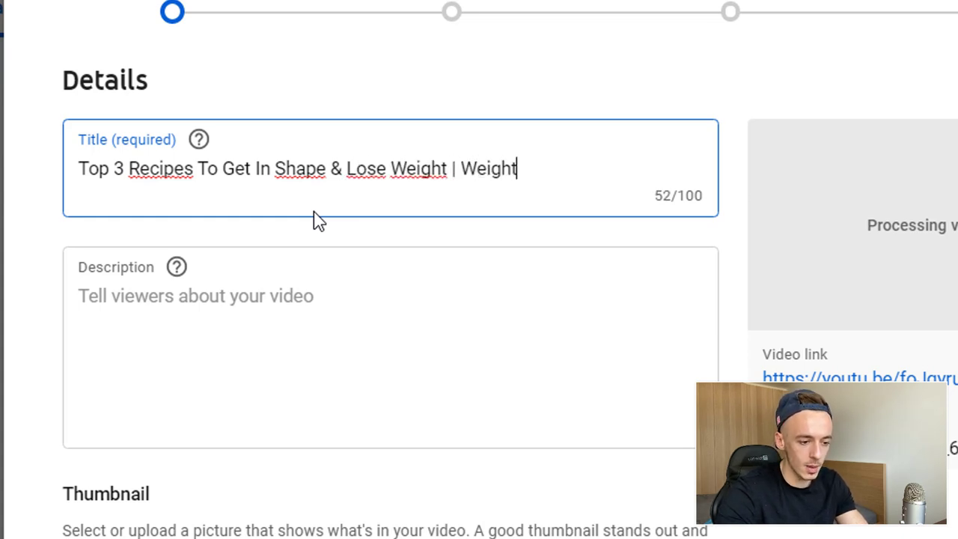
pyautogui.write(' Loss For Beginner')
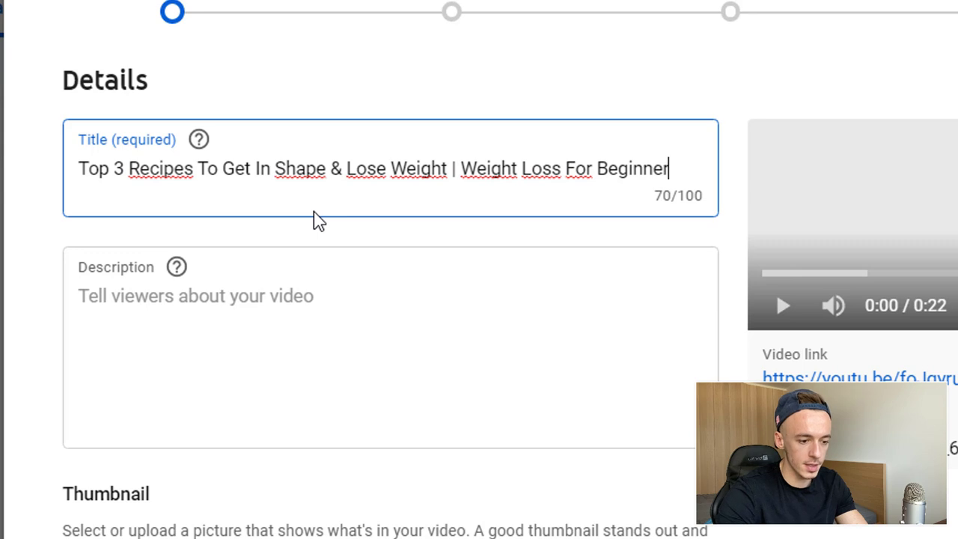
pyautogui.write('s #shorts')
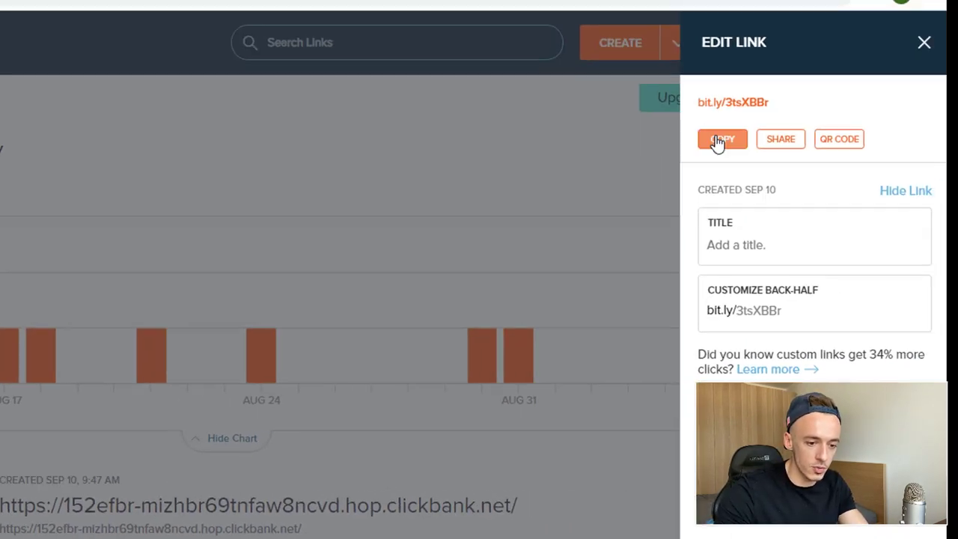
pyautogui.click(719, 140)
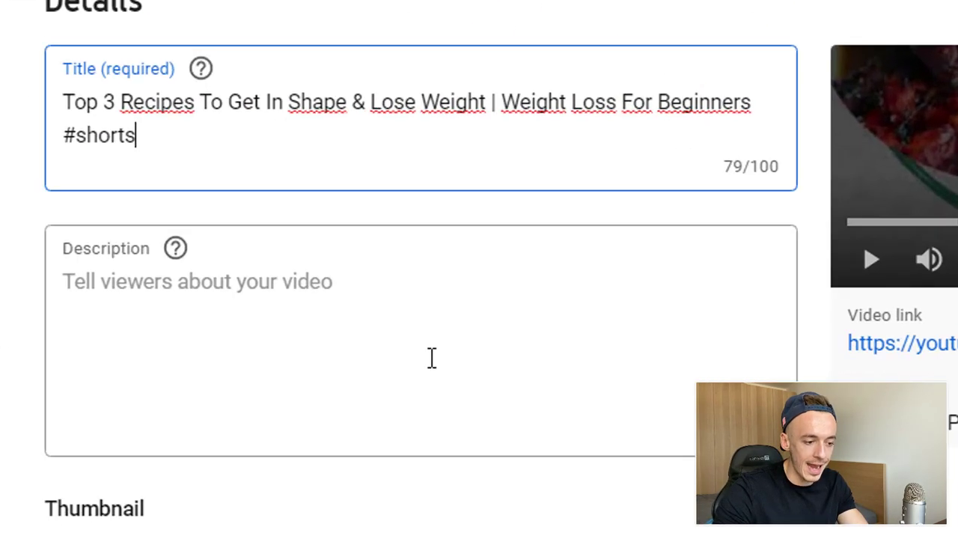
pyautogui.click(429, 351)
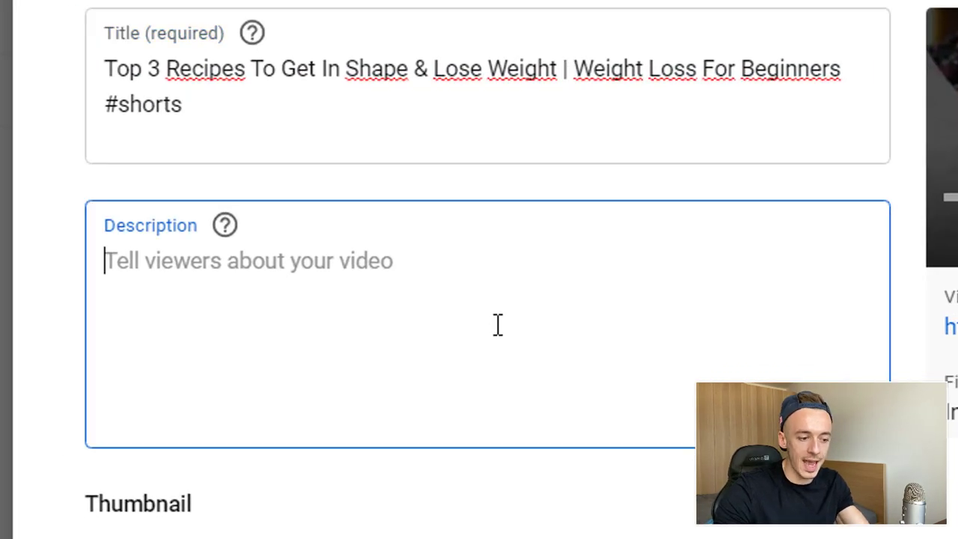
pyautogui.hotkey('ctrl', 'v')
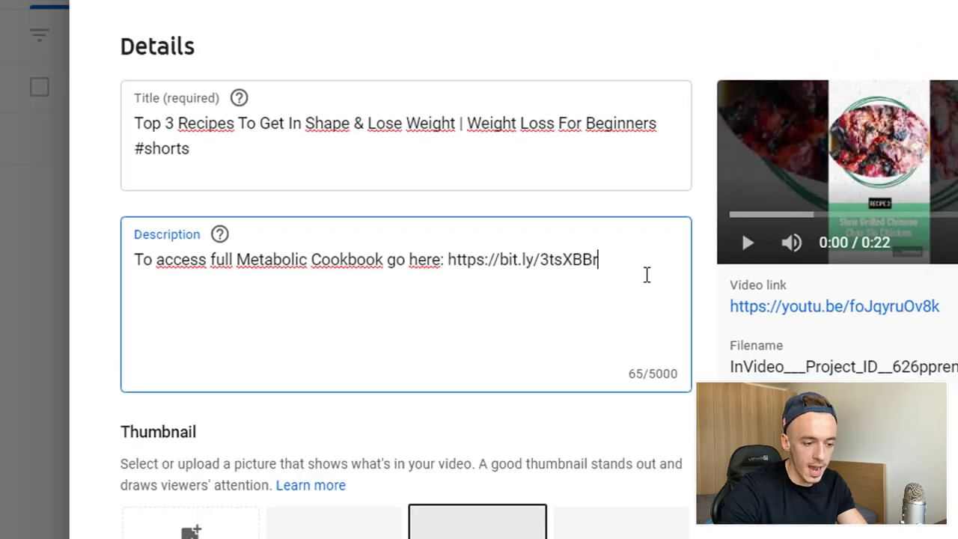
# - Extend the description with "Recipes inspired by:" and the Women's Health dinner recipes URL, set off below the cookbook link by eight single-dot lines
pyautogui.press('Return')
pyautogui.press('Return')
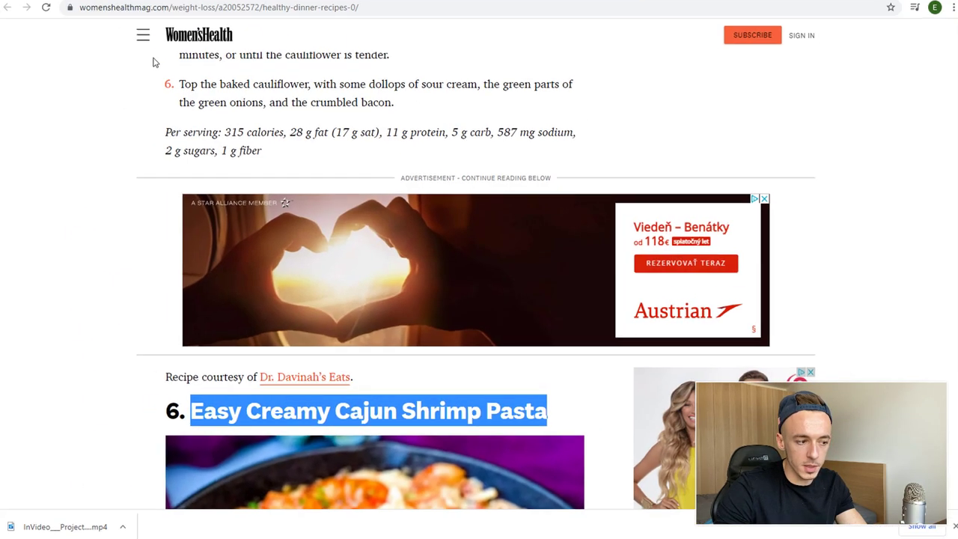
pyautogui.click(136, 11)
pyautogui.hotkey('ctrl', 'a')
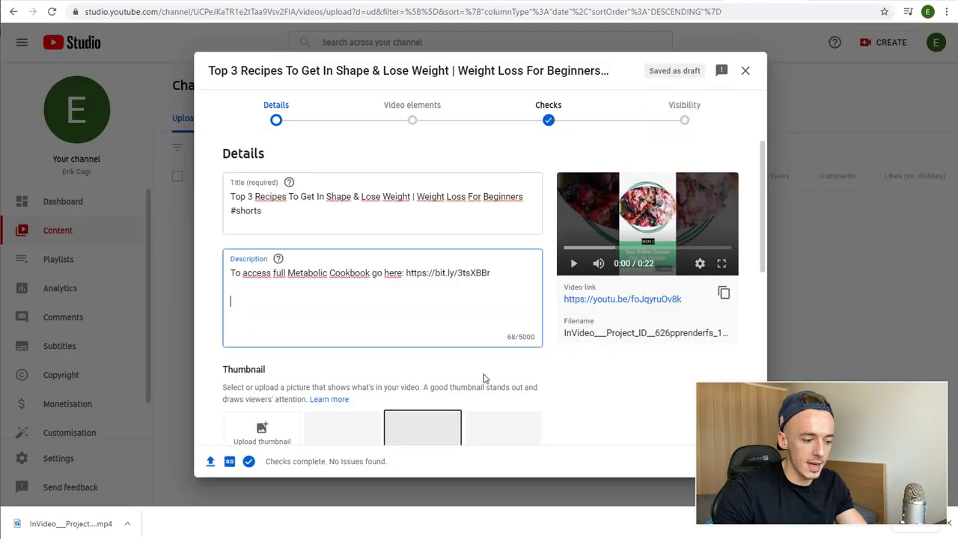
pyautogui.write('R')
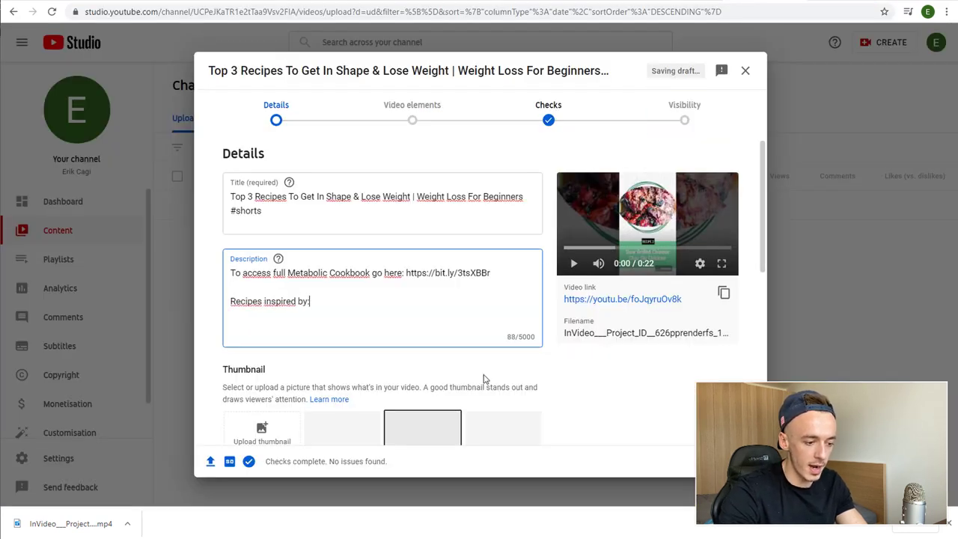
pyautogui.press('Return')
pyautogui.hotkey('ctrl', 'v')
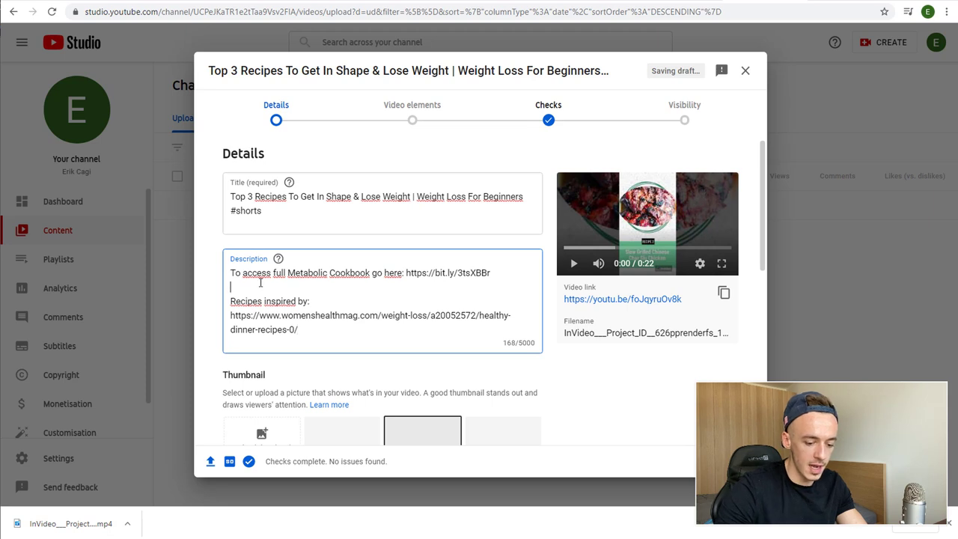
pyautogui.write('. . . . .')
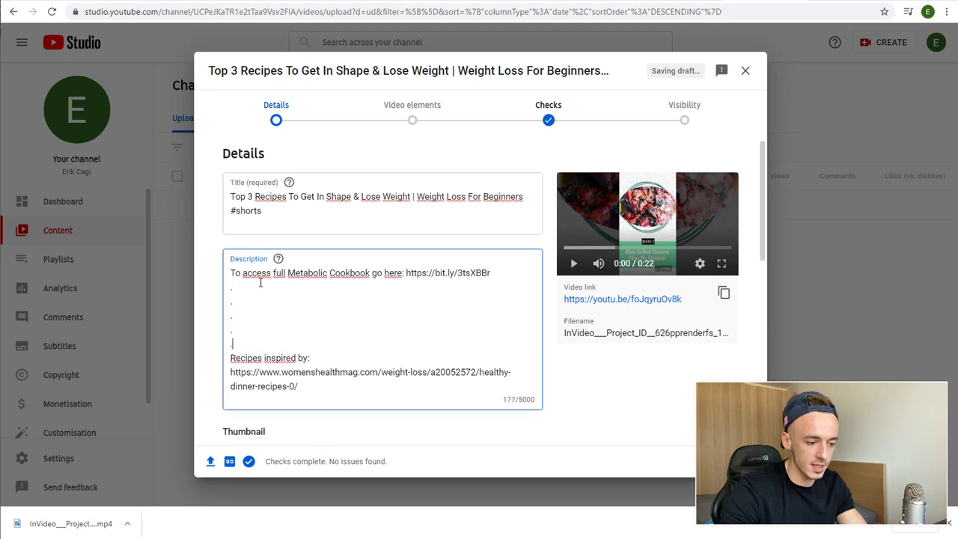
pyautogui.write(' .')
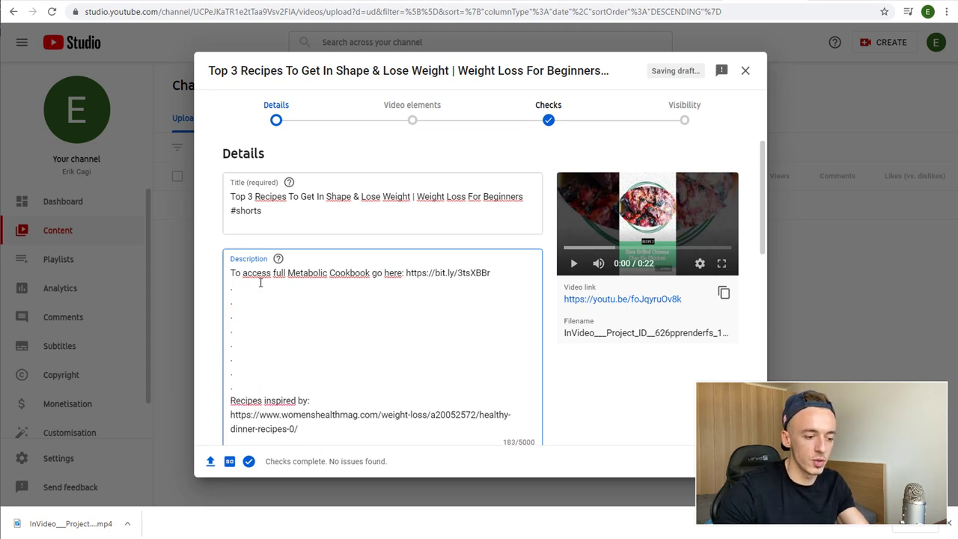
# - Add the video to the "How To Lose Weight - Fat Loss Recipes" and "Healthy Low Calorie Recipes For Weight L..." playlists
pyautogui.scroll(-3, 413, 299)
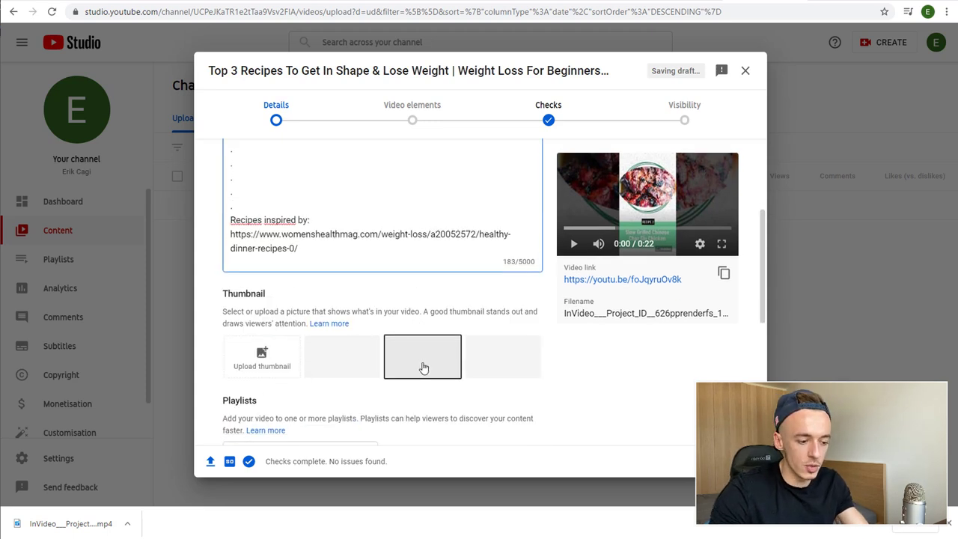
pyautogui.scroll(-2, 423, 368)
pyautogui.click(357, 337)
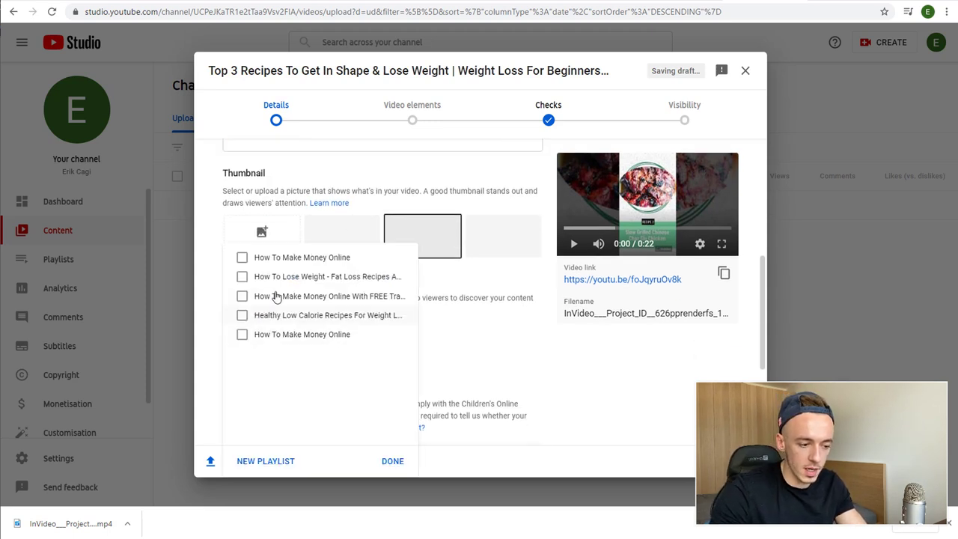
pyautogui.click(294, 279)
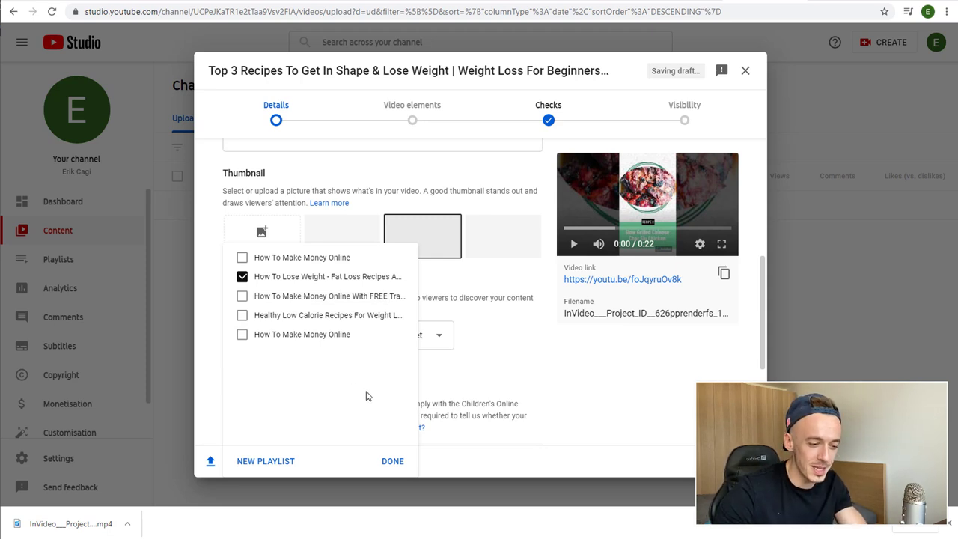
pyautogui.click(269, 320)
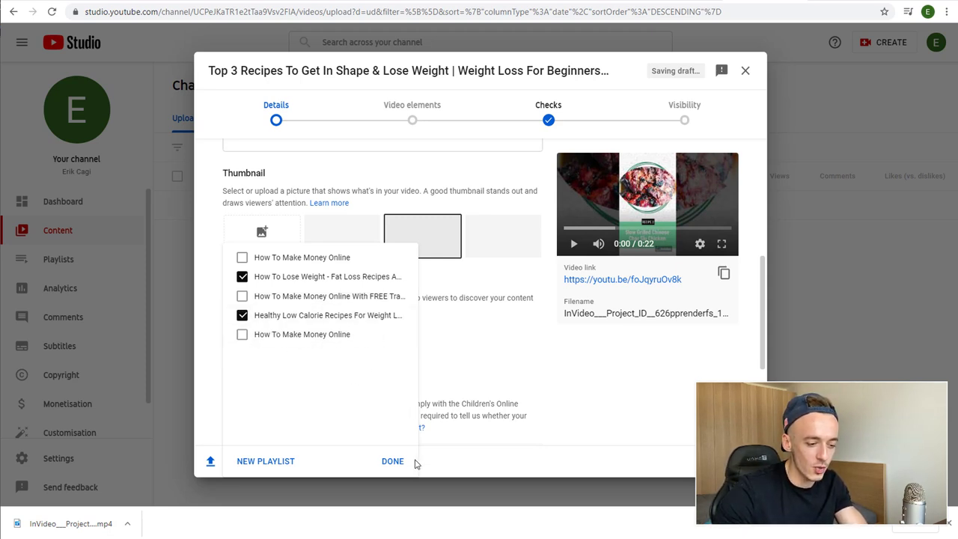
pyautogui.click(394, 461)
# - Set the video's audience to "No, it's not 'Made for Kids'"
pyautogui.scroll(-1, 591, 375)
pyautogui.click(313, 406)
pyautogui.scroll(-1, 462, 376)
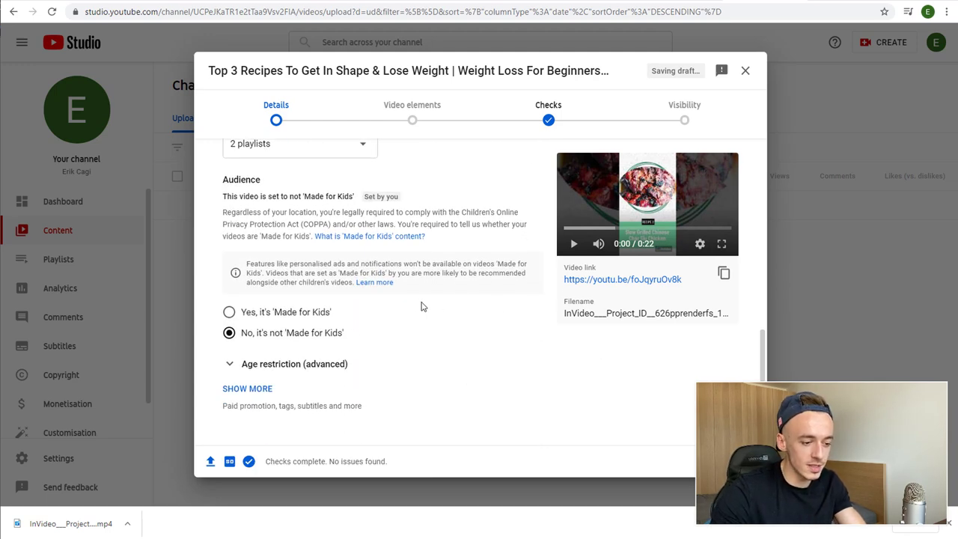
# - Copy the video title without "#shorts", generate tags from it on the Rapidtags website and copy all the generated tags
pyautogui.scroll(10, 494, 319)
pyautogui.click(231, 200)
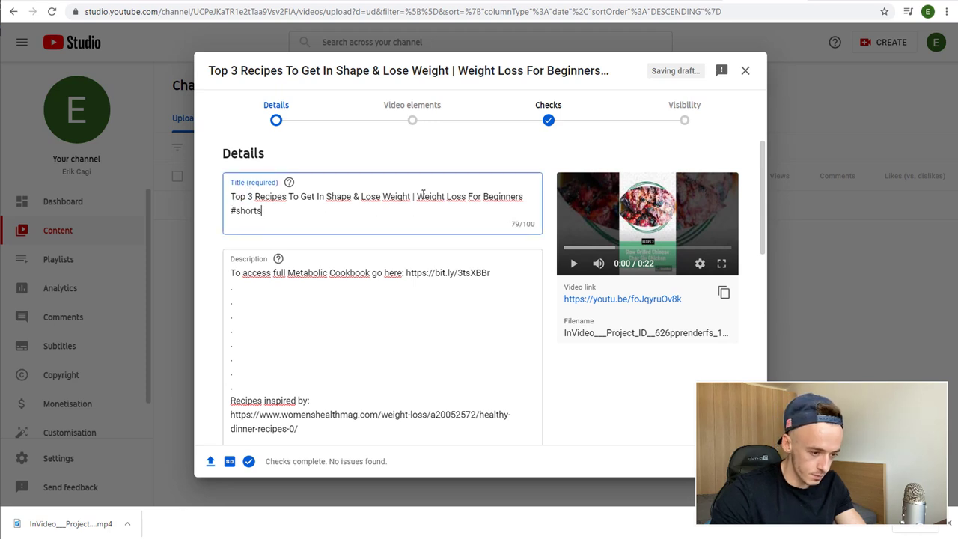
pyautogui.moveTo(419, 196); pyautogui.dragTo(524, 199)
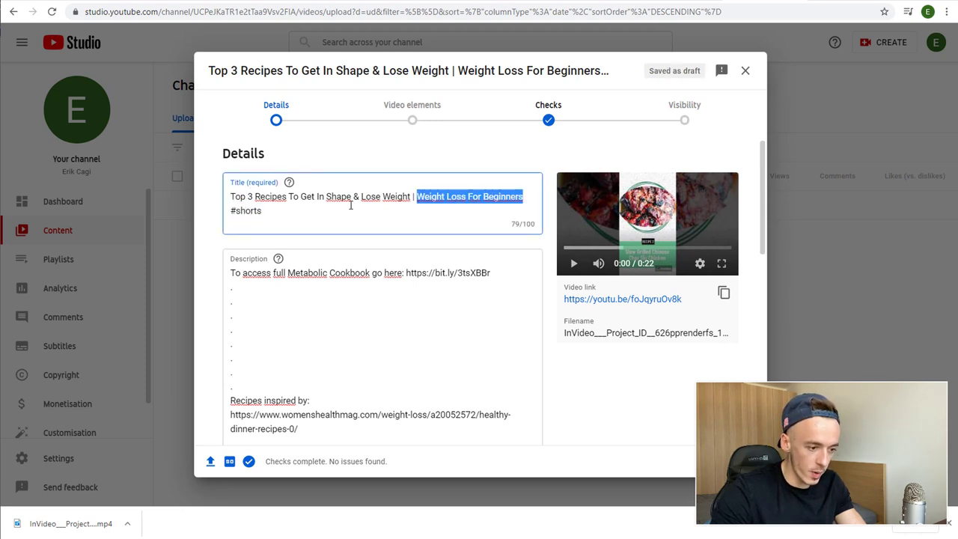
pyautogui.moveTo(231, 196); pyautogui.dragTo(523, 199)
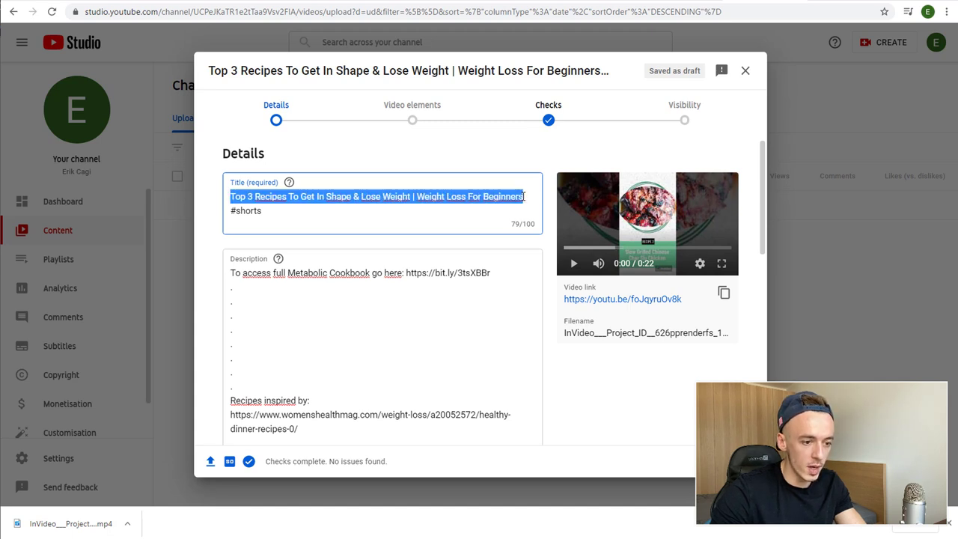
pyautogui.hotkey('ctrl', 't')
pyautogui.write('rapid')
pyautogui.press('Return')
pyautogui.click(520, 239)
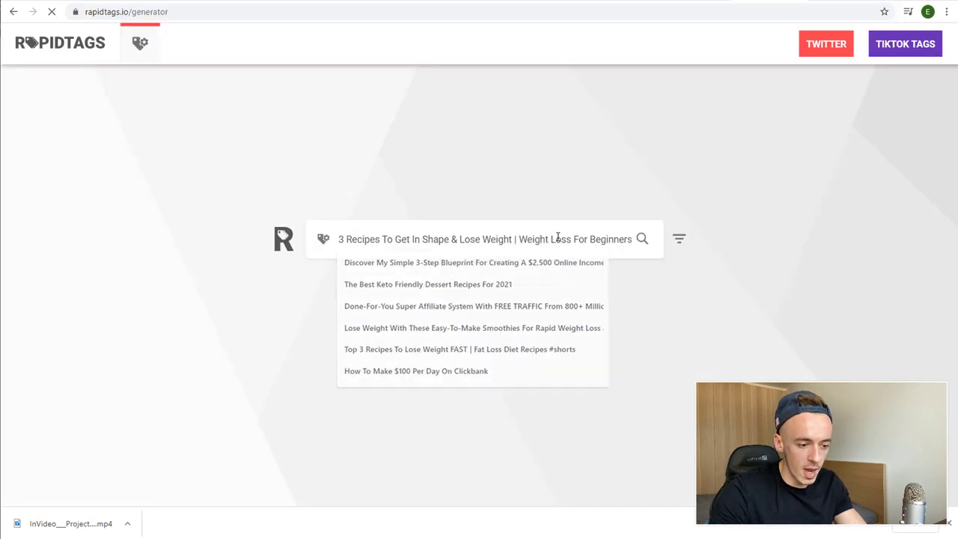
pyautogui.write('Top 3 Recipes To Get In Shape & Lose Weight | Weight Loss For Beginners')
pyautogui.click(641, 239)
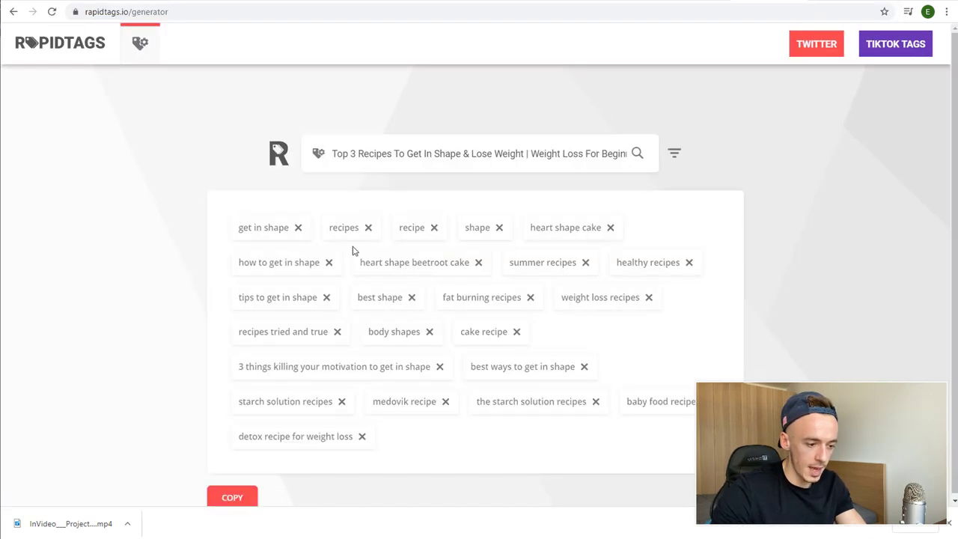
pyautogui.click(242, 445)
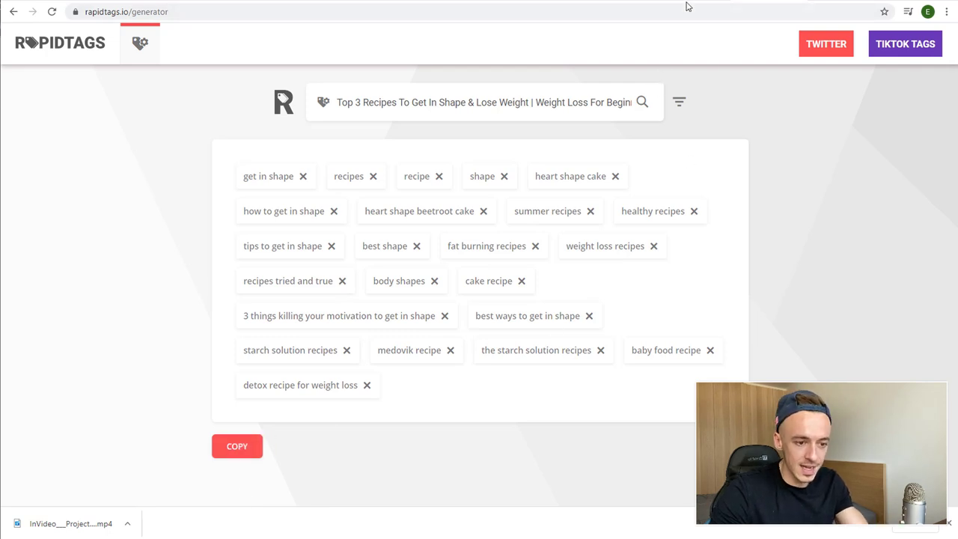
# - Return to YouTube Studio, expand the additional video details and paste the copied tags into the video's tags
pyautogui.click(719, 2)
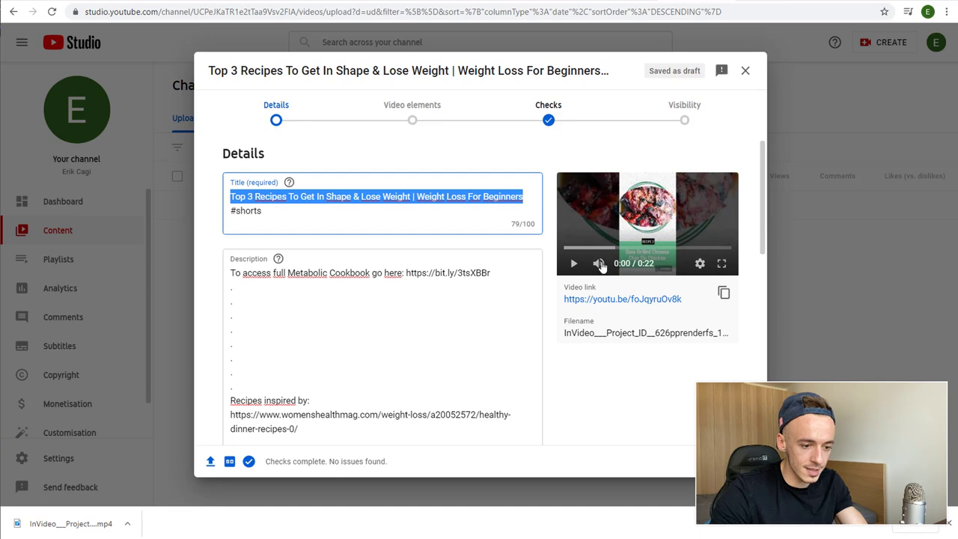
pyautogui.scroll(-10, 638, 401)
pyautogui.scroll(-1, 637, 398)
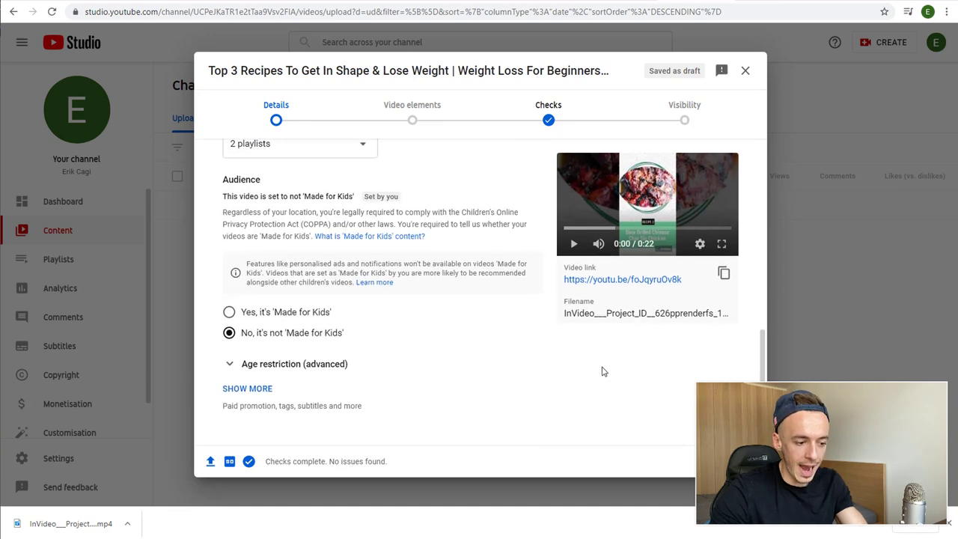
pyautogui.click(267, 388)
pyautogui.scroll(-3, 376, 367)
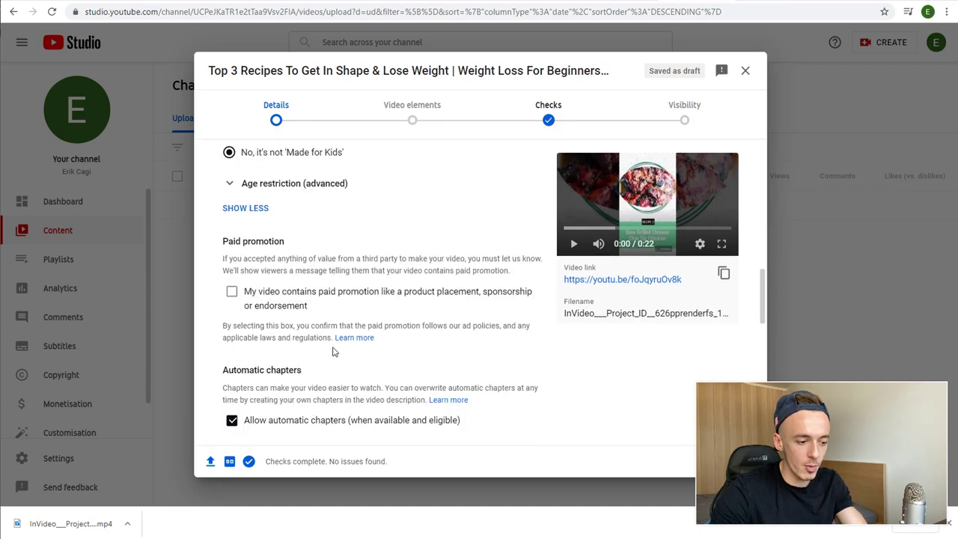
pyautogui.scroll(-3, 335, 352)
pyautogui.click(316, 329)
pyautogui.hotkey('ctrl', 'v')
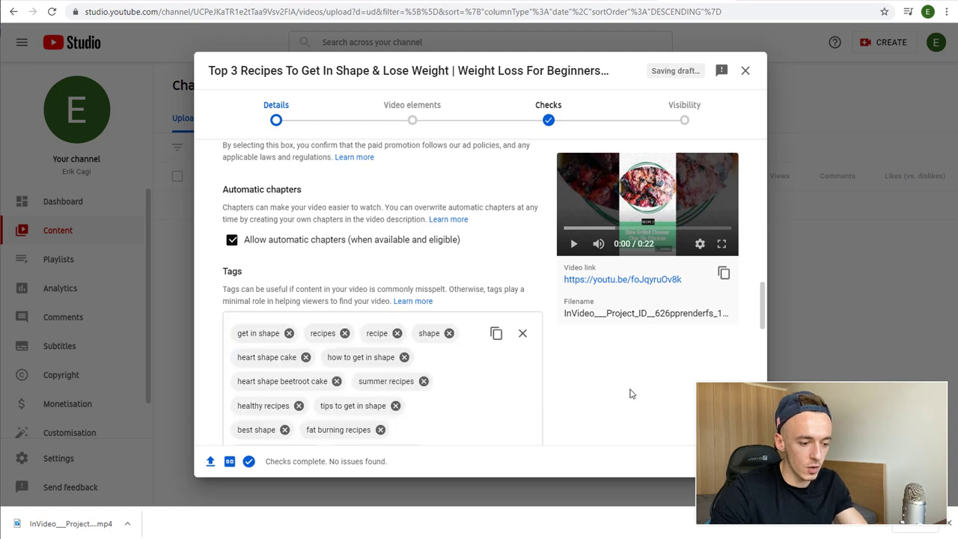
pyautogui.scroll(-4, 632, 395)
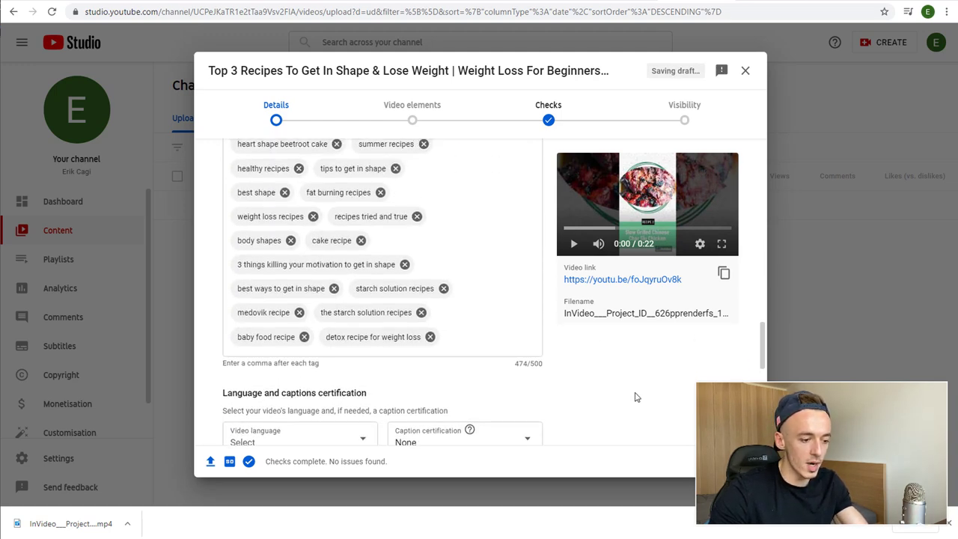
pyautogui.scroll(1, 635, 396)
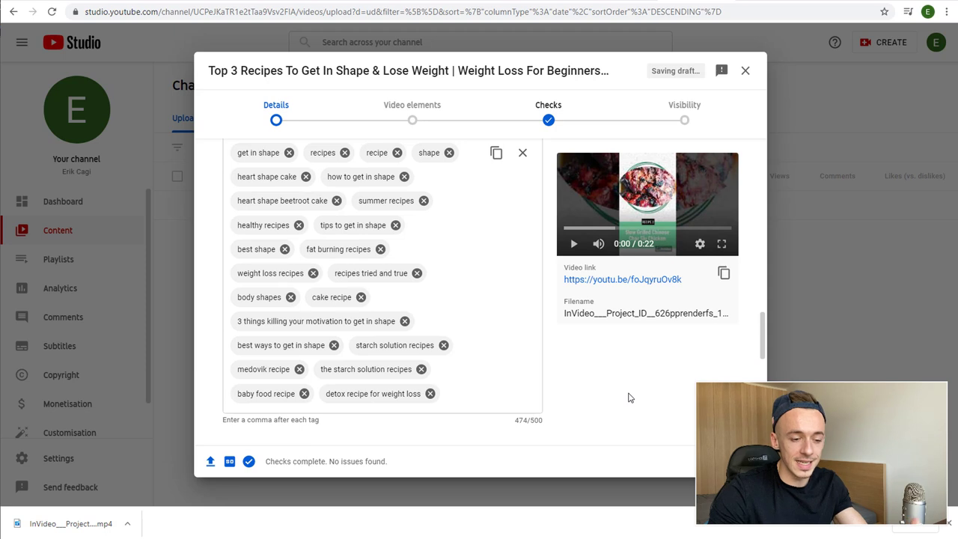
# - Set the video language to English and the caption certification to the option stating the content has never aired
pyautogui.scroll(-3, 627, 396)
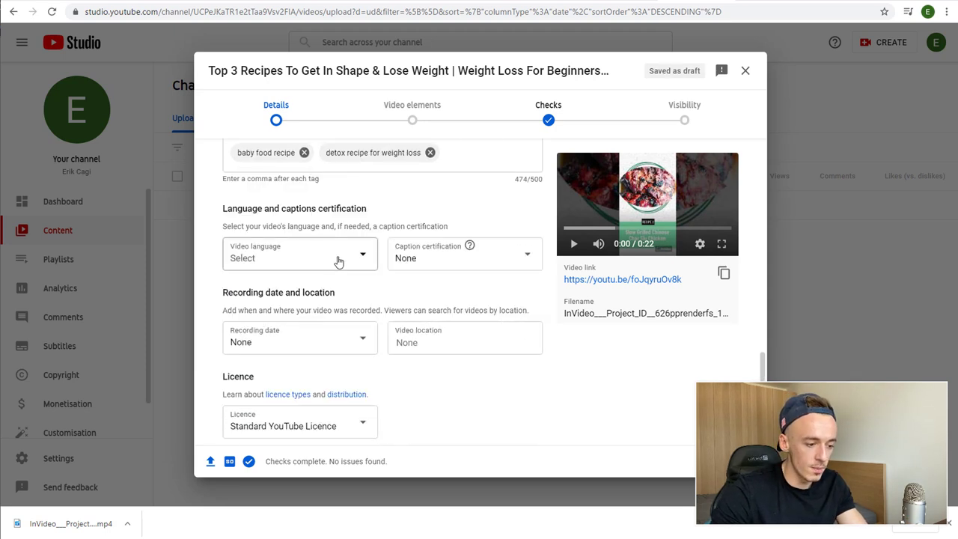
pyautogui.click(338, 260)
pyautogui.scroll(-7, 321, 329)
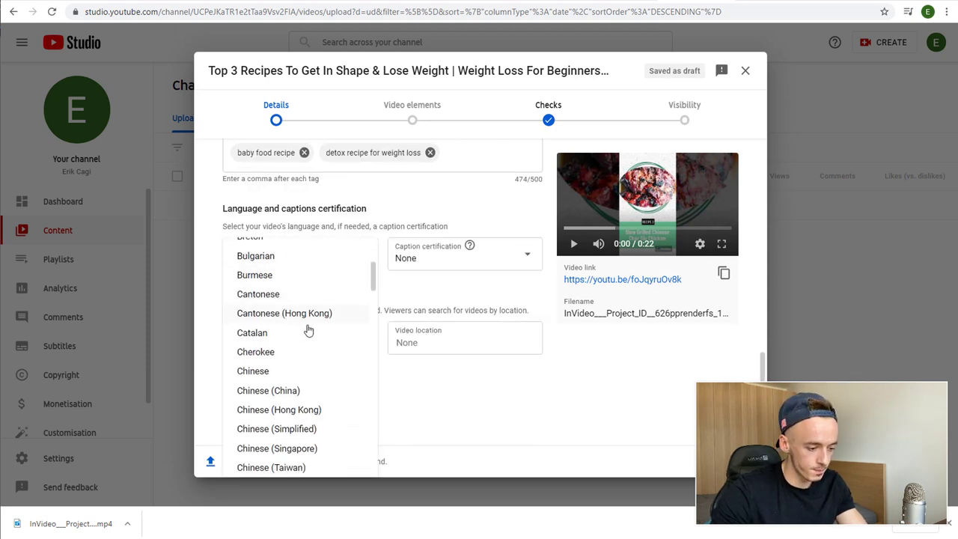
pyautogui.scroll(-5, 302, 329)
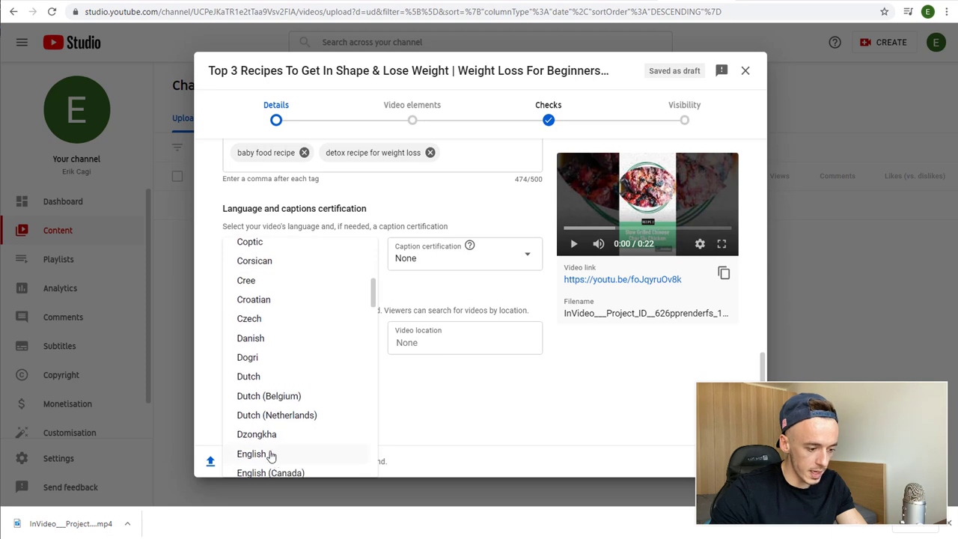
pyautogui.click(271, 455)
pyautogui.click(416, 254)
pyautogui.click(453, 271)
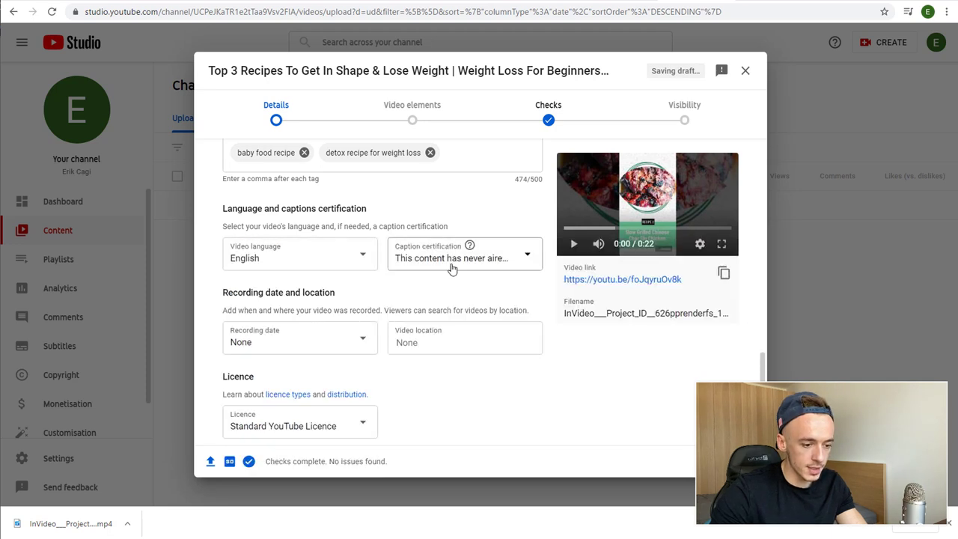
# - Set the recording date to 10 Sept 2021 and the video location to United States
pyautogui.click(316, 343)
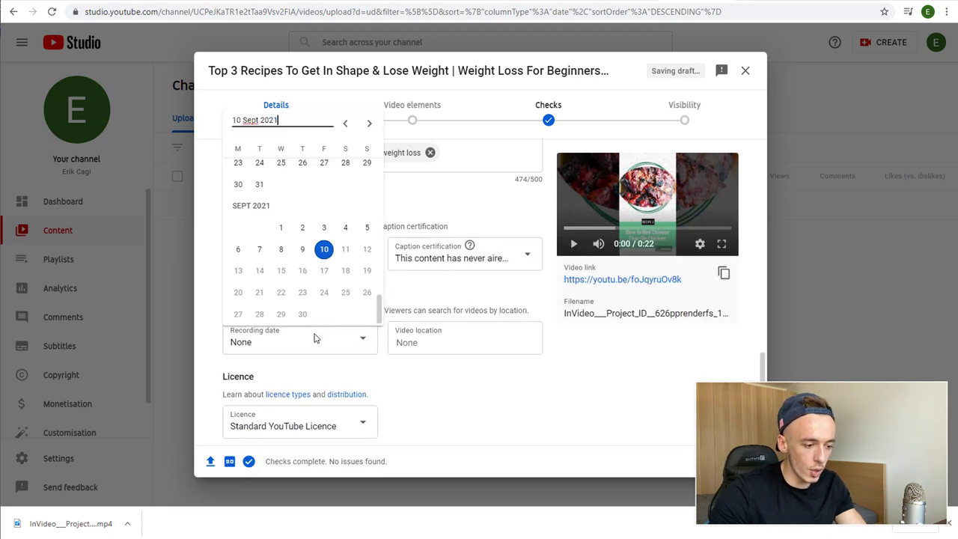
pyautogui.click(324, 255)
pyautogui.click(443, 354)
pyautogui.write('united states')
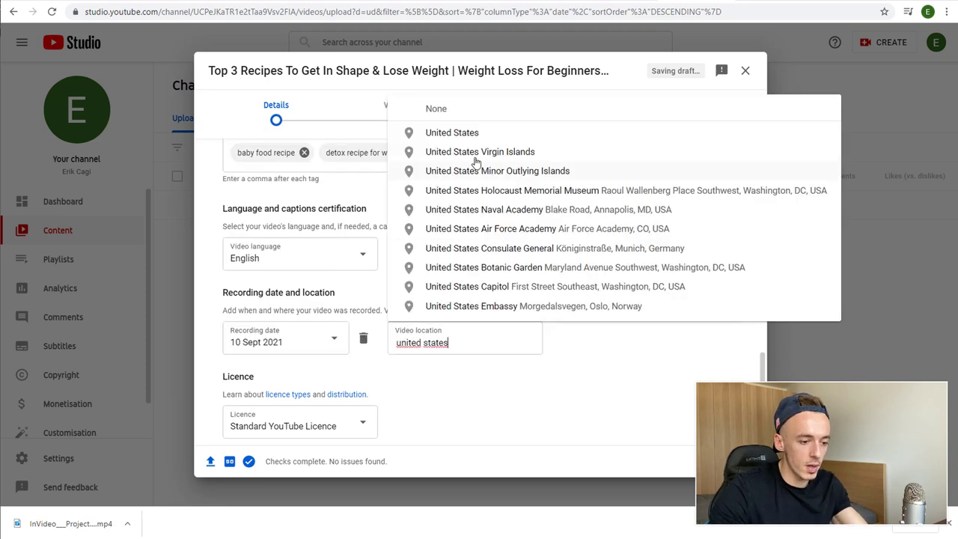
pyautogui.click(456, 133)
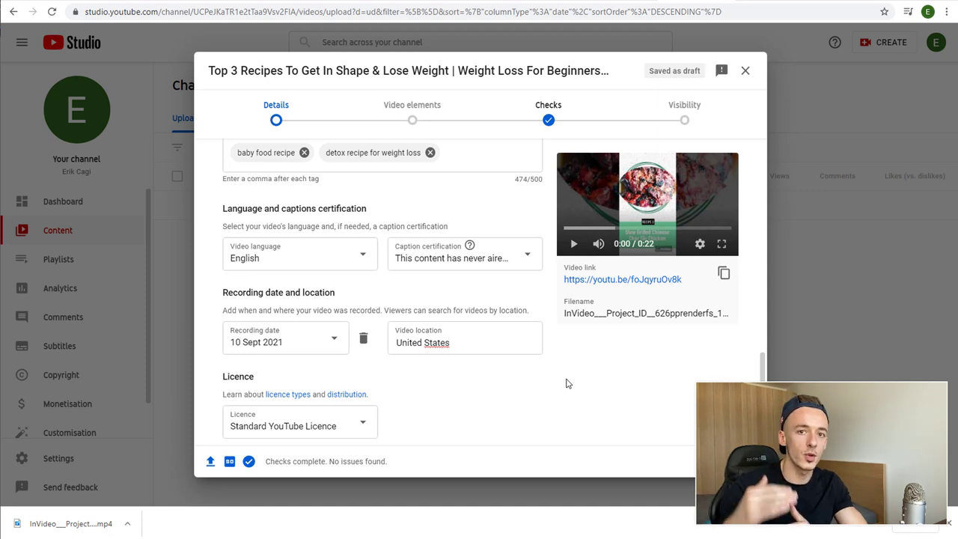
# - Proceed past the video elements and checks without adding anything and publish the video with Public visibility
pyautogui.scroll(-4, 574, 353)
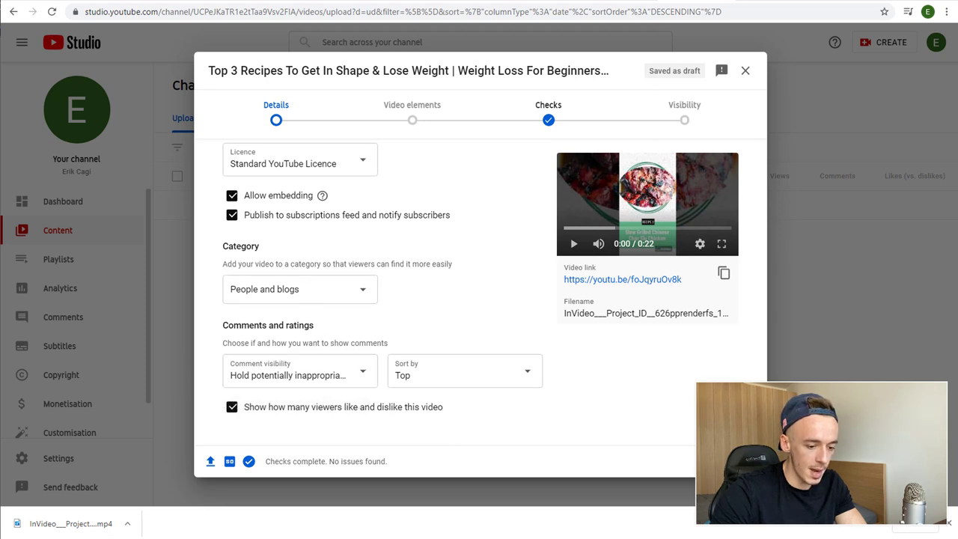
pyautogui.click(737, 461)
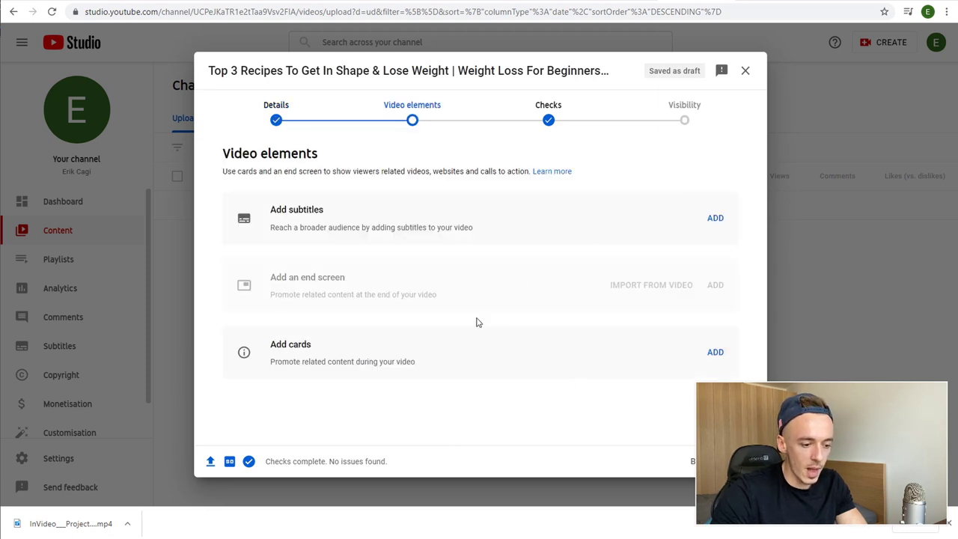
pyautogui.click(738, 461)
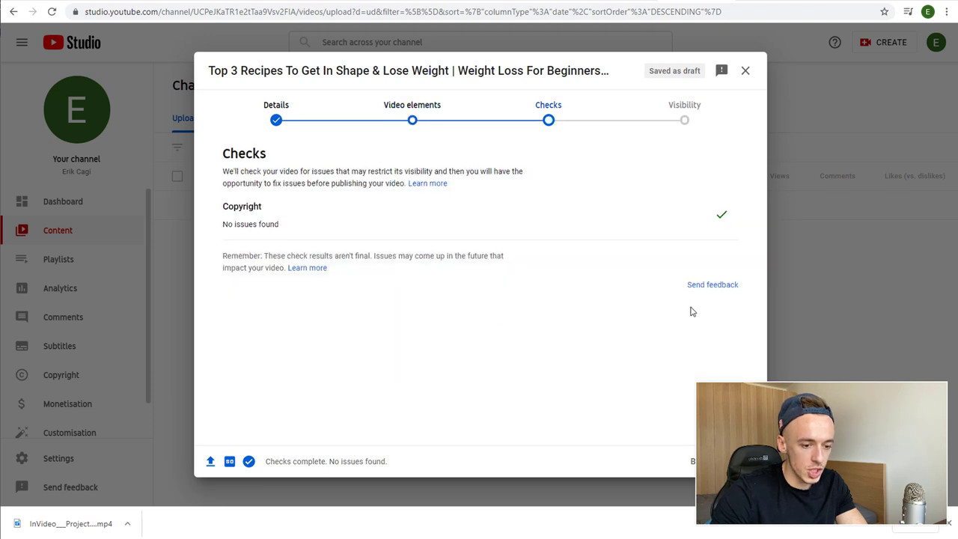
pyautogui.click(737, 461)
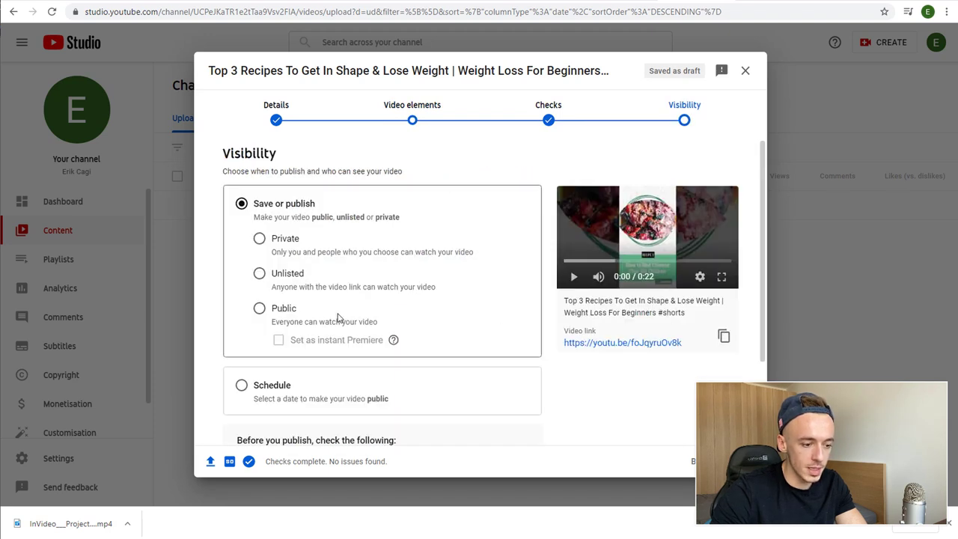
pyautogui.click(285, 315)
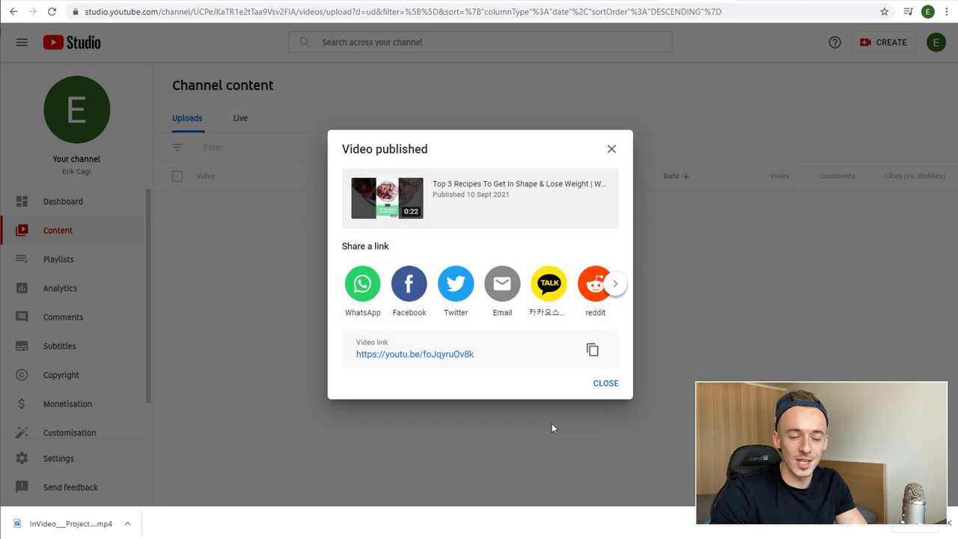
# - Open the published video's watch page from its share link, pause playback and like the video
pyautogui.click(427, 358)
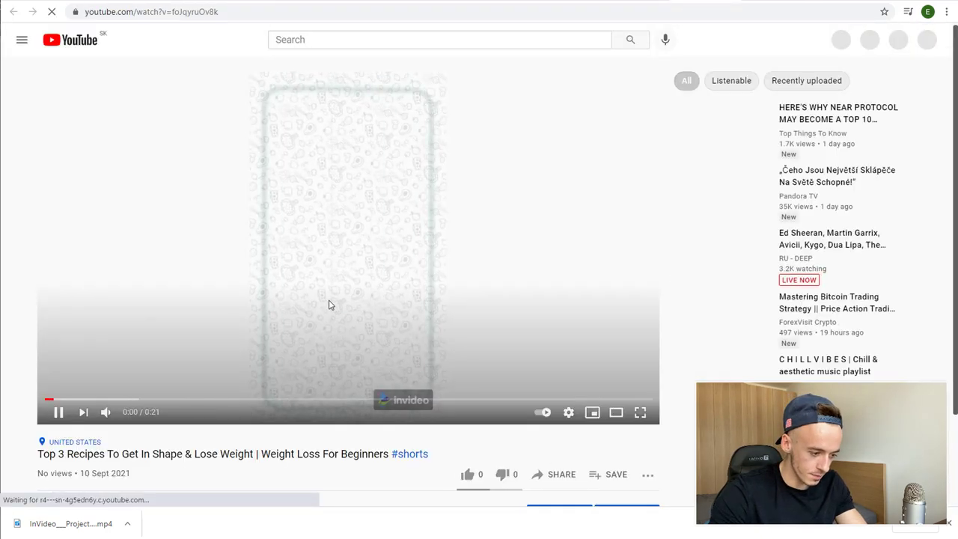
pyautogui.click(457, 357)
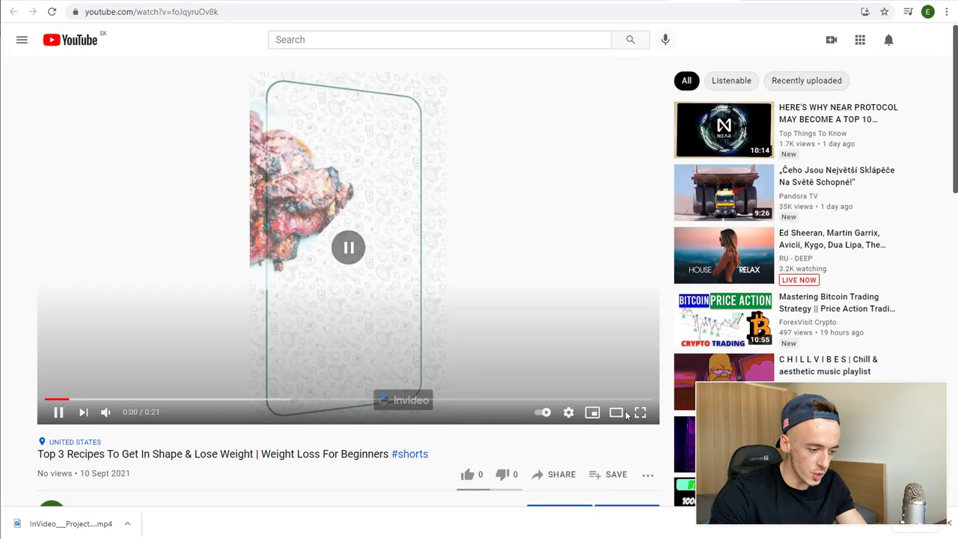
pyautogui.click(949, 524)
pyautogui.scroll(-3, 395, 372)
pyautogui.click(490, 267)
# - Copy the "To access full Metabolic Cookbook go here" line with its link from the description and post it as a public comment
pyautogui.moveTo(52, 339); pyautogui.dragTo(322, 346)
pyautogui.hotkey('ctrl', 'c')
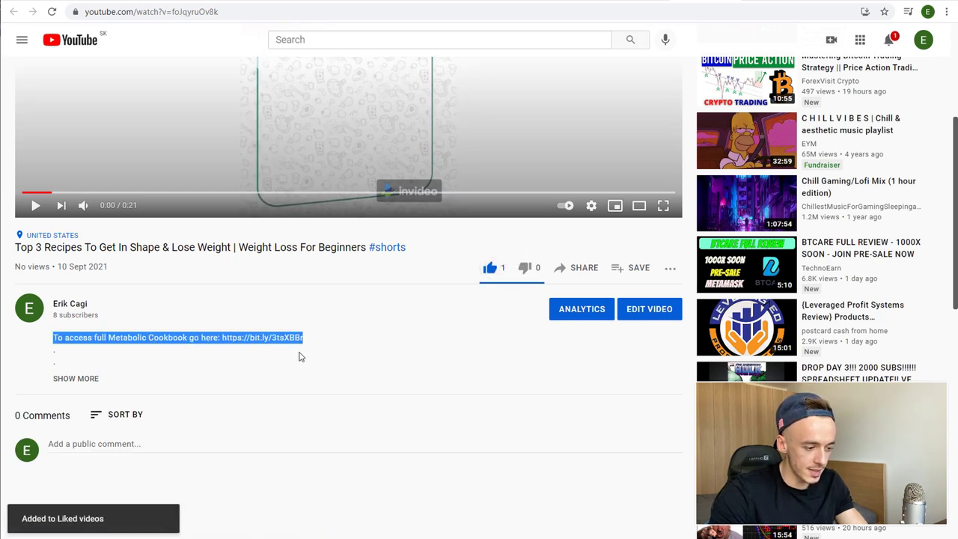
pyautogui.click(135, 443)
pyautogui.hotkey('ctrl', 'v')
pyautogui.click(651, 468)
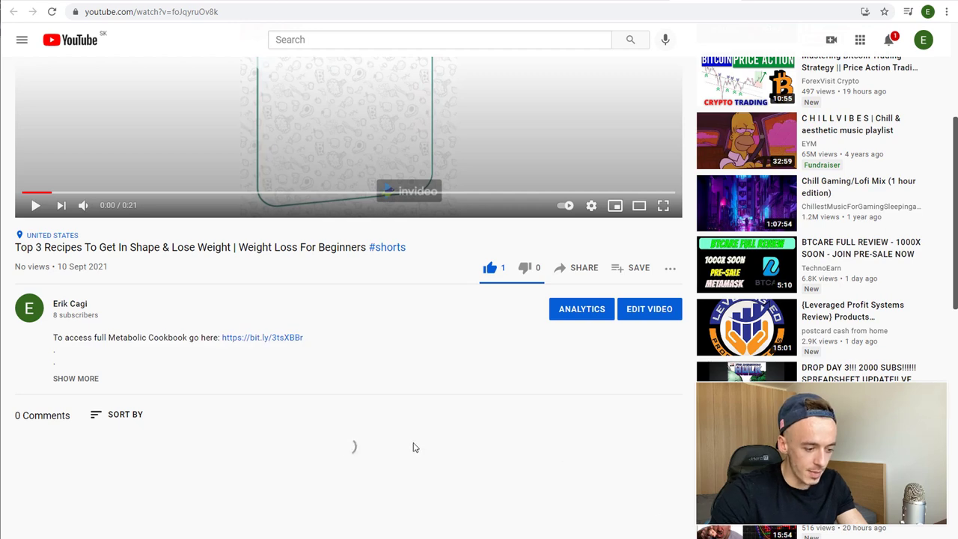
# - Like and heart the newly posted cookbook link comment and pin it above the other comments
pyautogui.scroll(-3, 277, 421)
pyautogui.click(53, 341)
pyautogui.click(101, 341)
pyautogui.click(670, 313)
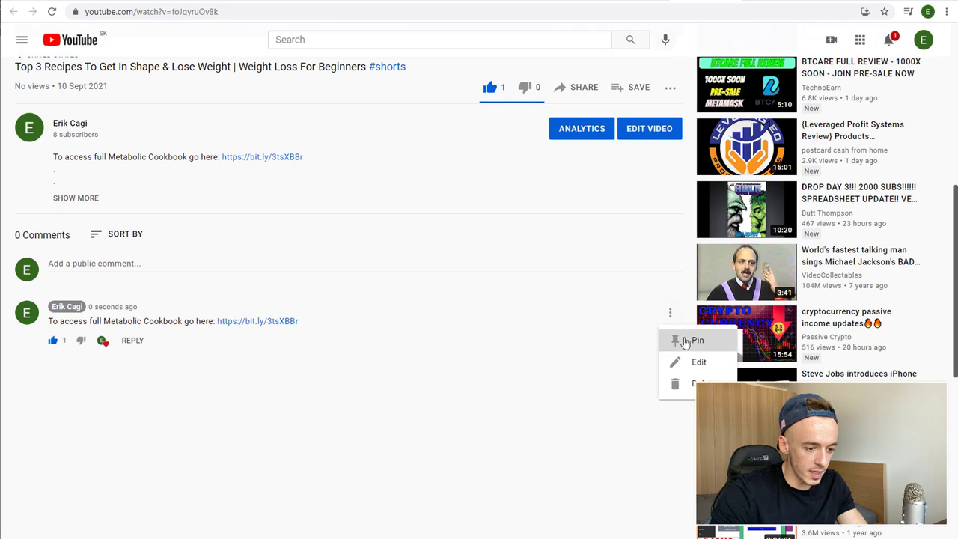
pyautogui.click(677, 337)
pyautogui.click(577, 322)
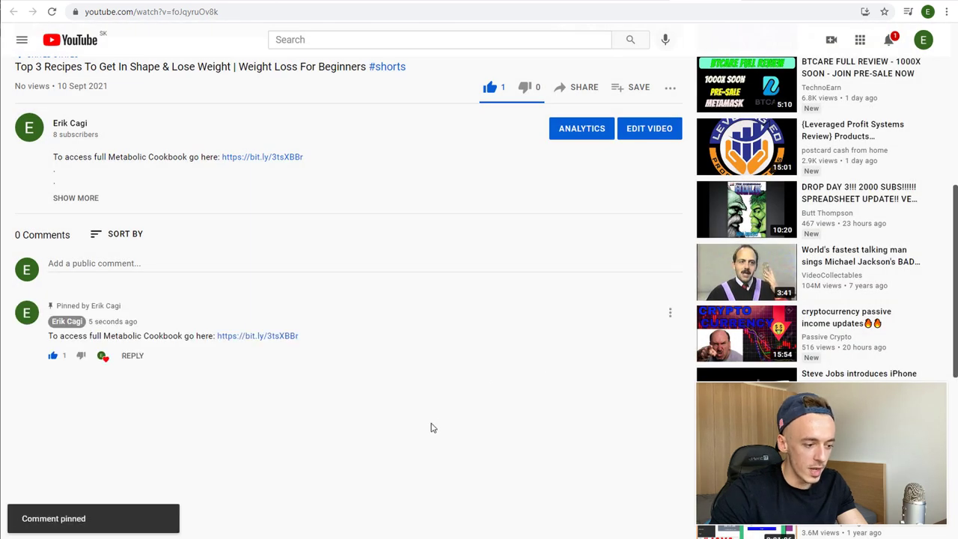
# - Look over the InVideo project list and the uploaded videos of the Keto Diet Recipes Ideas channel
pyautogui.scroll(1, 427, 431)
pyautogui.scroll(5, 420, 466)
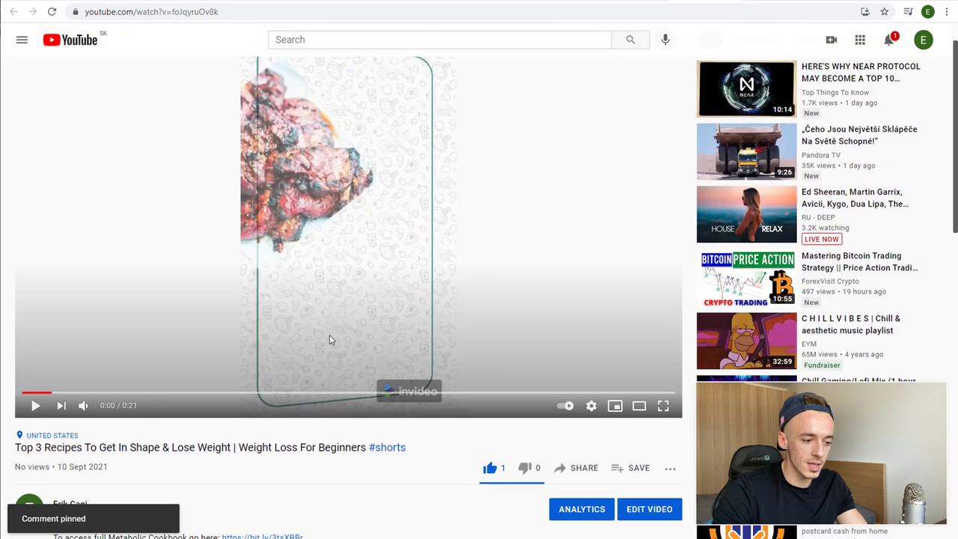
pyautogui.click(83, 446)
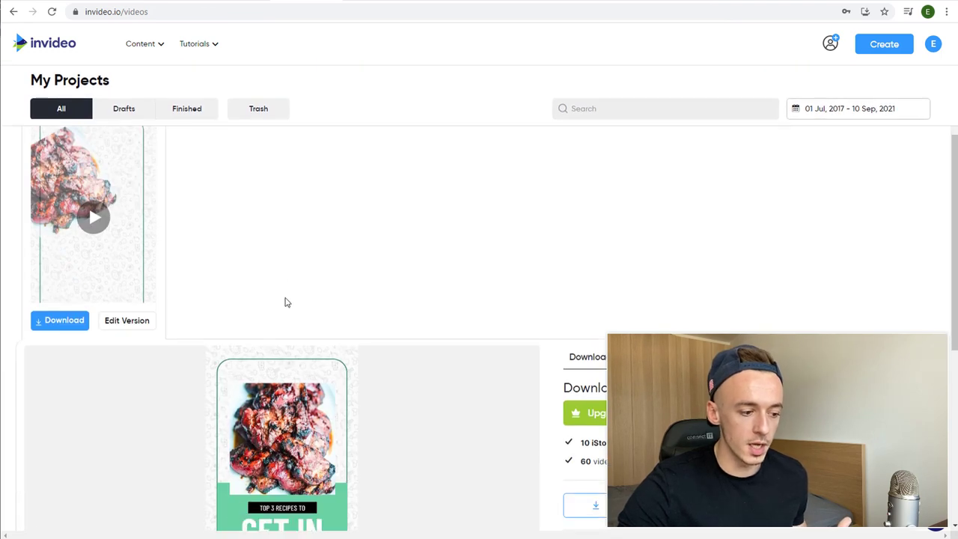
pyautogui.click(131, 330)
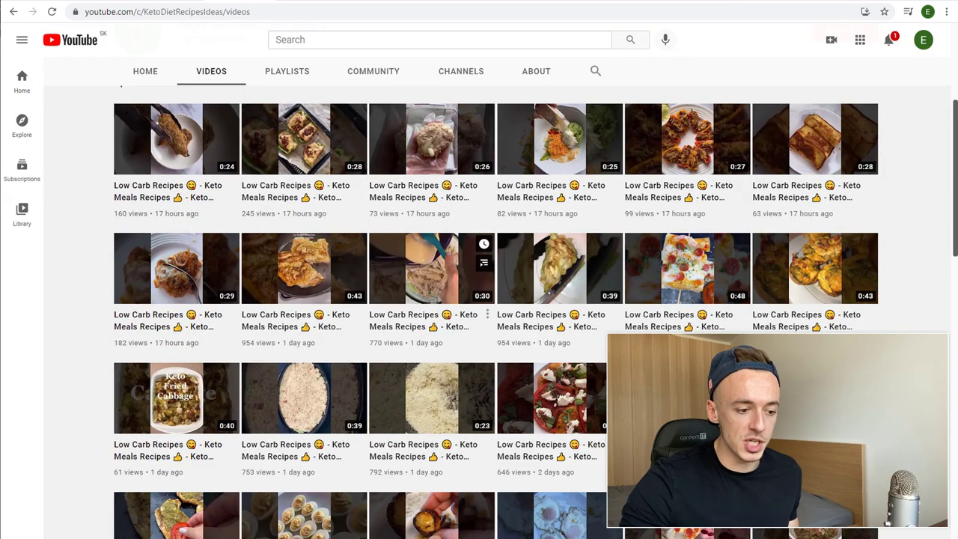
pyautogui.scroll(2, 127, 271)
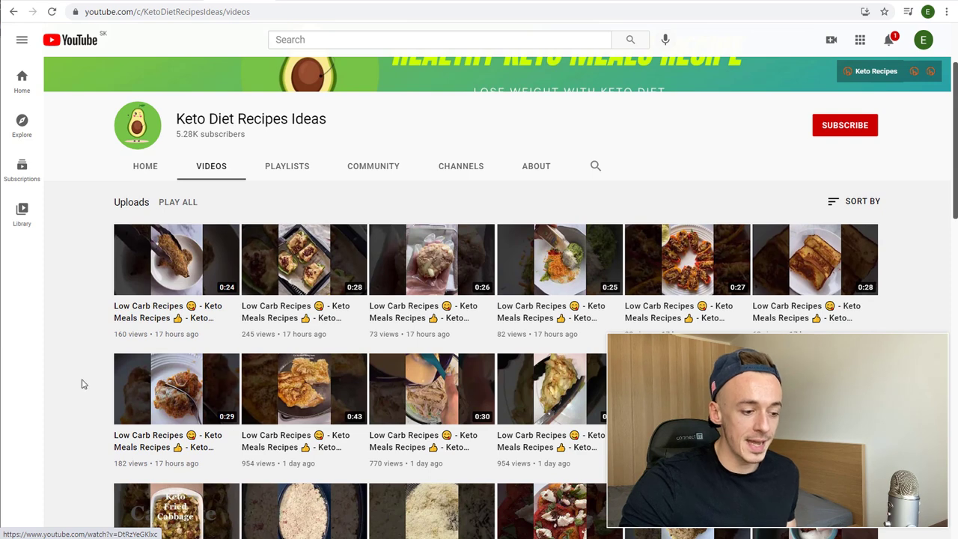
pyautogui.scroll(-1, 75, 372)
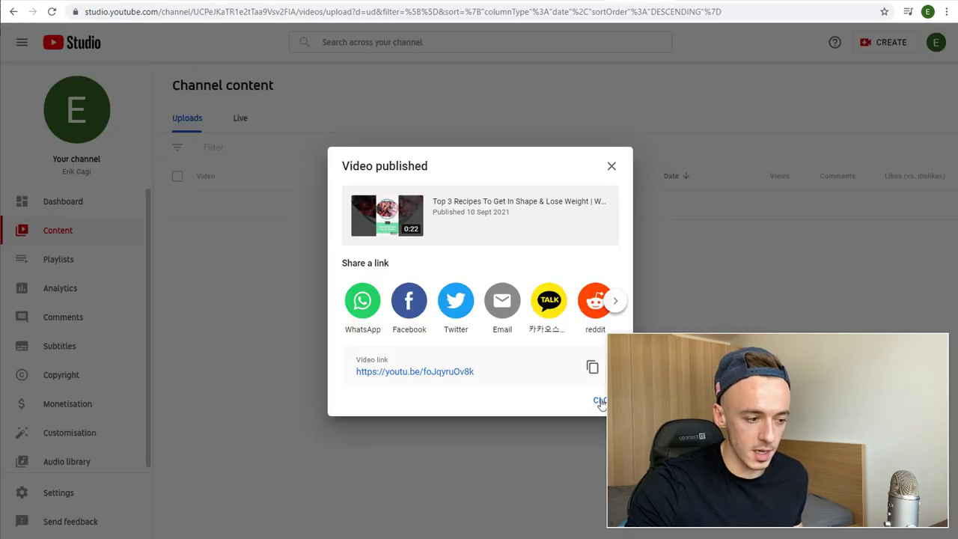
# - Return to YouTube Studio and close the published video's share dialog
pyautogui.click(600, 401)
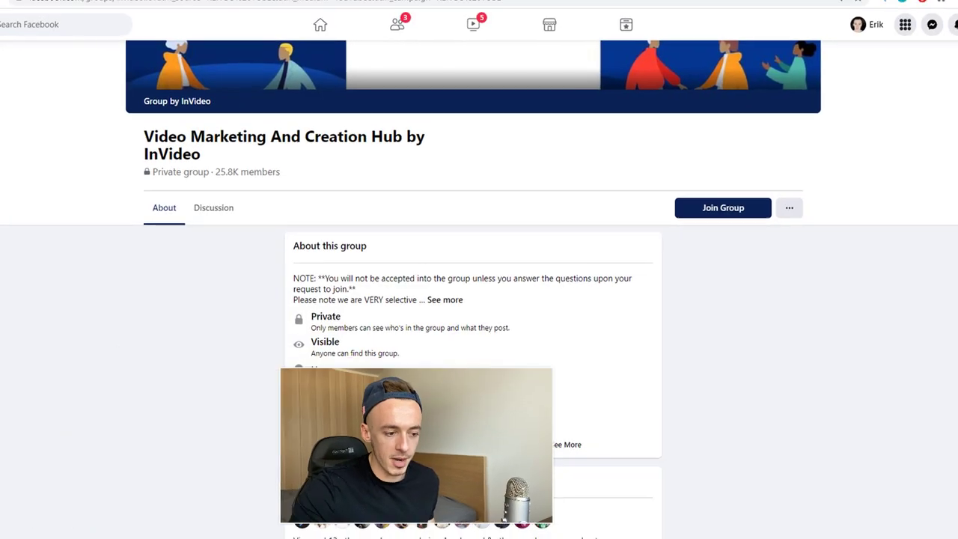
# - View the Facebook group page Video Marketing And Creation Hub by InVideo and its About information
pyautogui.scroll(3, 156, 399)
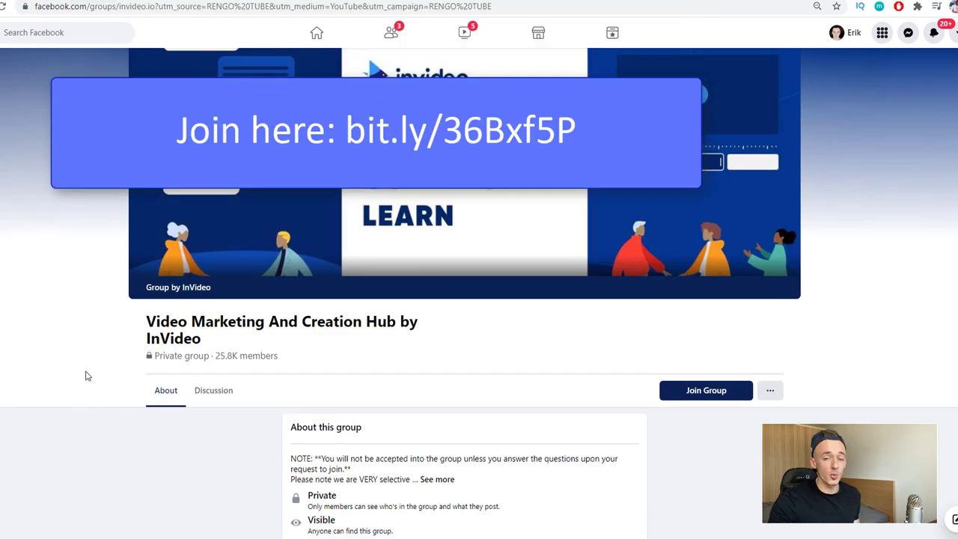
pyautogui.scroll(-3, 86, 376)
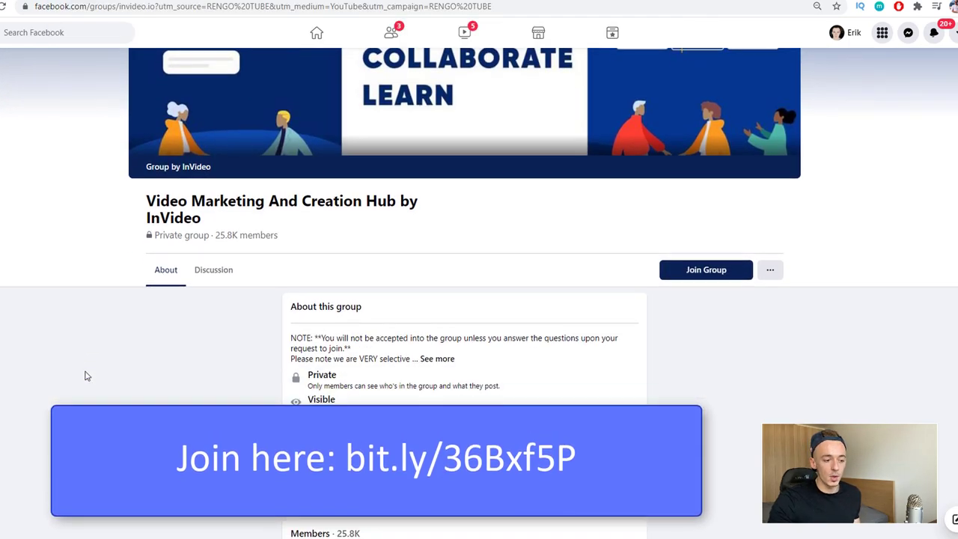